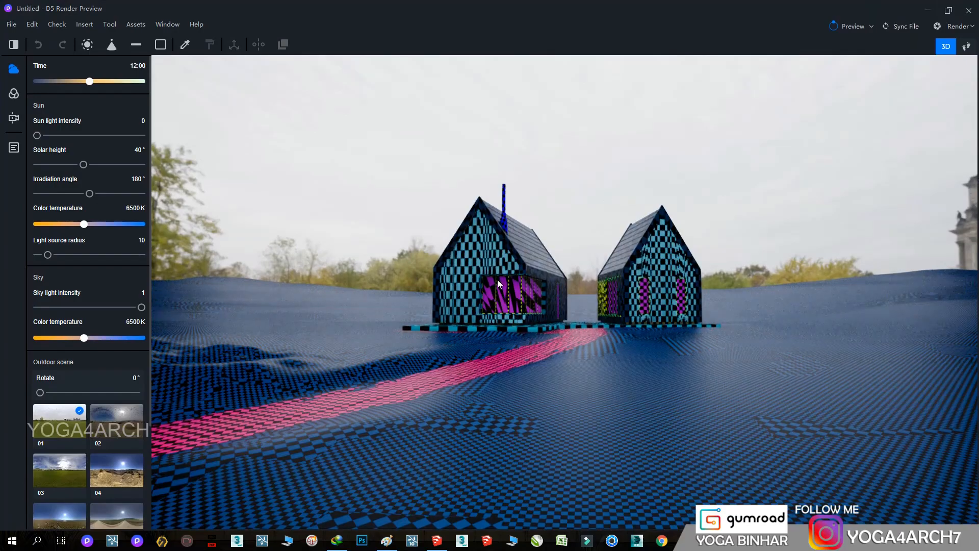
Return the camera to SU_Scene 1 and set its field of view to 57.3°.
right_click_drag(561, 313, 624, 353)
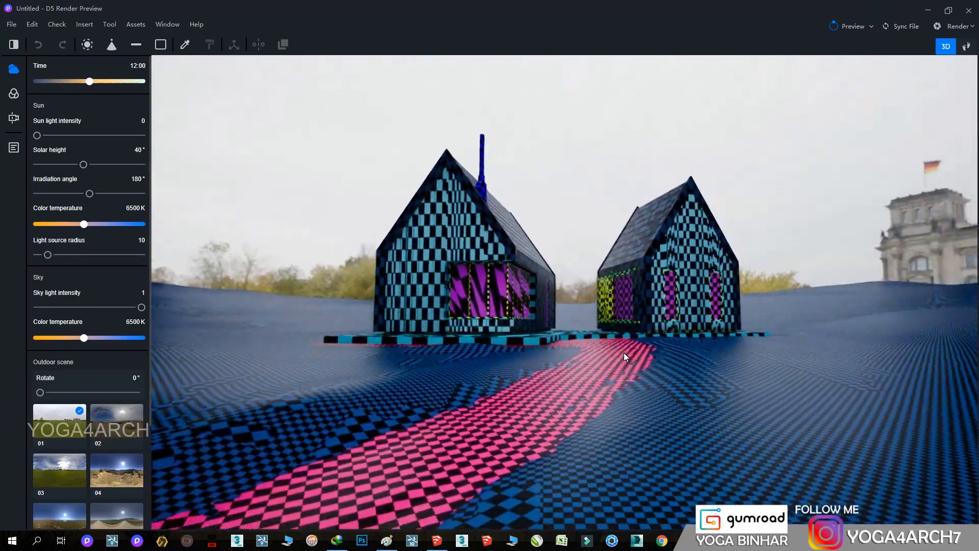
scroll(659, 353, "up", 2)
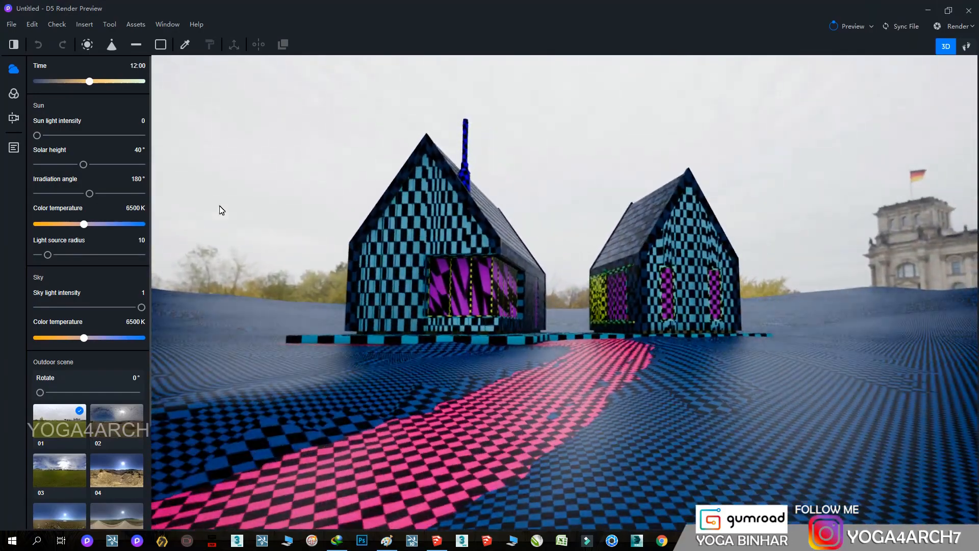
left_click(14, 147)
left_click(54, 88)
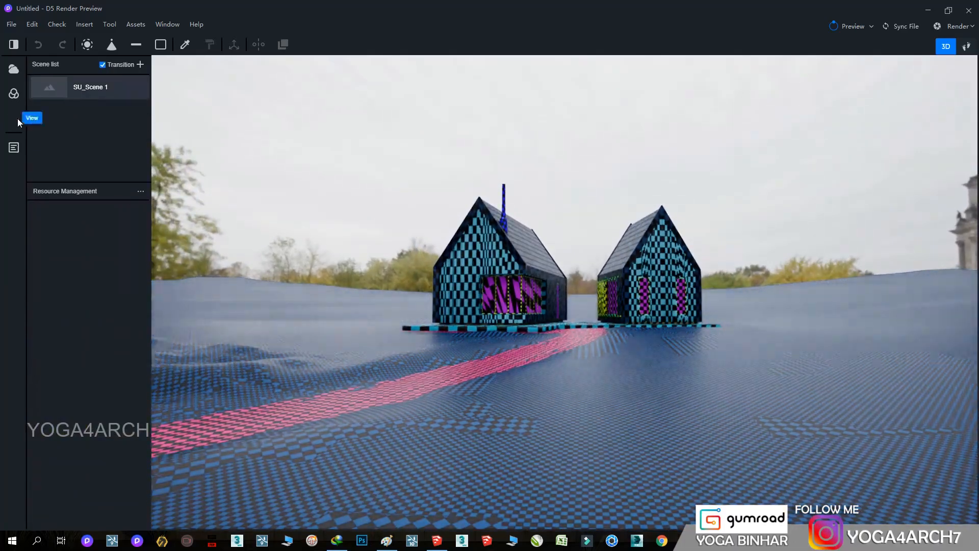
left_click_drag(91, 156, 71, 158)
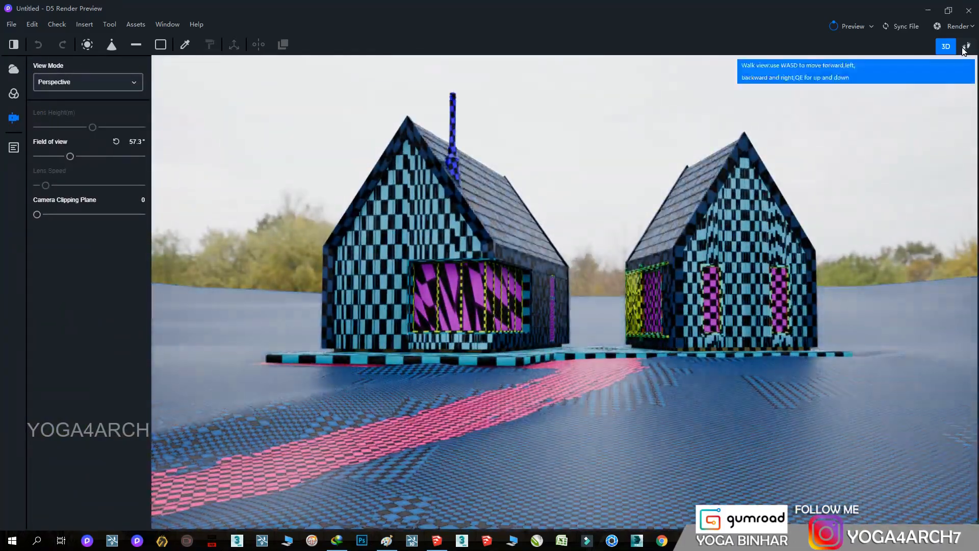
Frame both cabins in walk view at a lens height of about 3.72 m and save the view as a new scene.
left_click(966, 46)
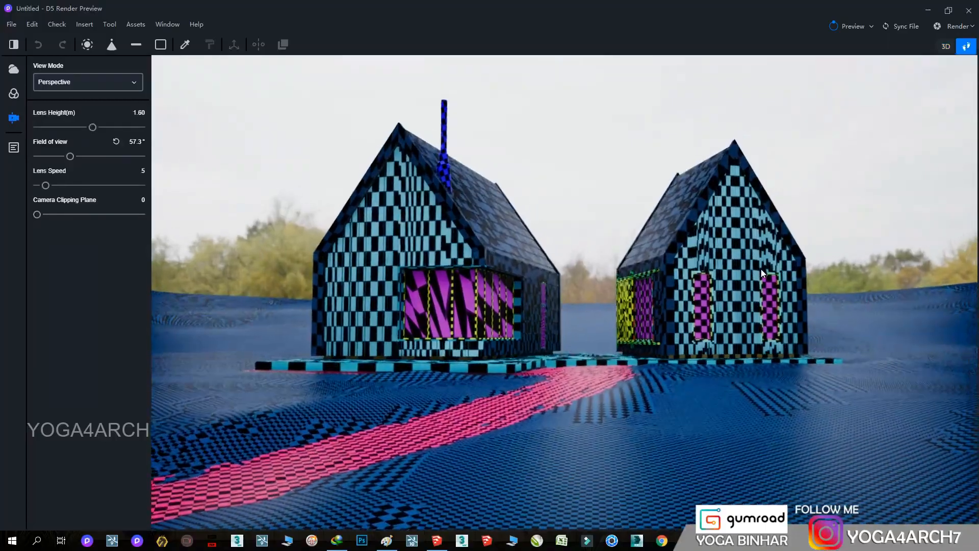
right_click_drag(422, 423, 660, 352)
key("a")
key("q")
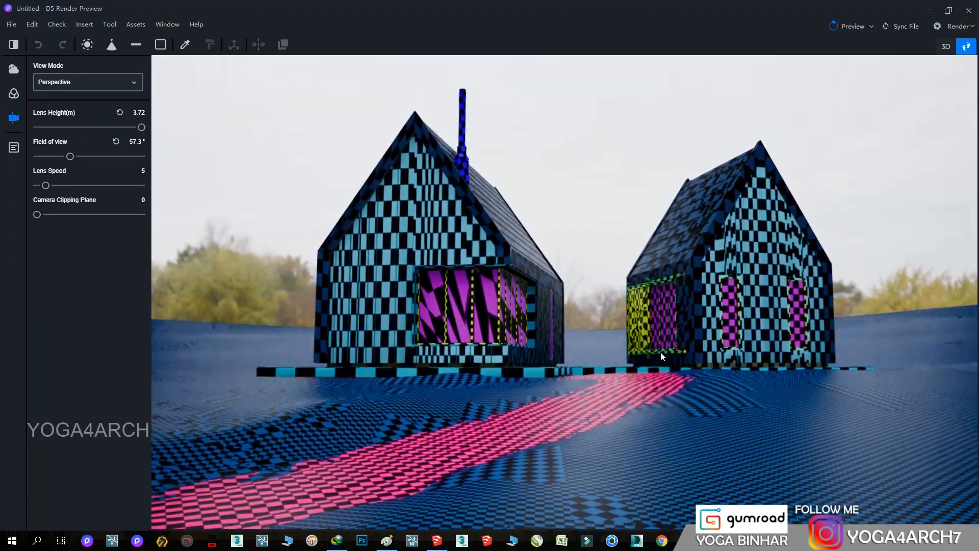
left_click(14, 148)
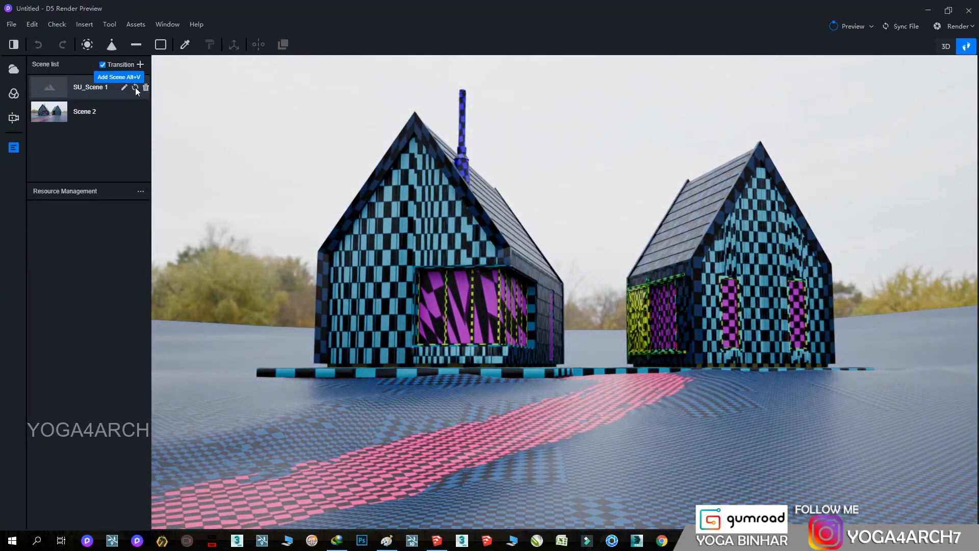
Replace the gable walls' checker texture with Ever_cabins_wood_dark from the Evermotion 15th Anniversary Collection maps folder.
left_click(418, 237)
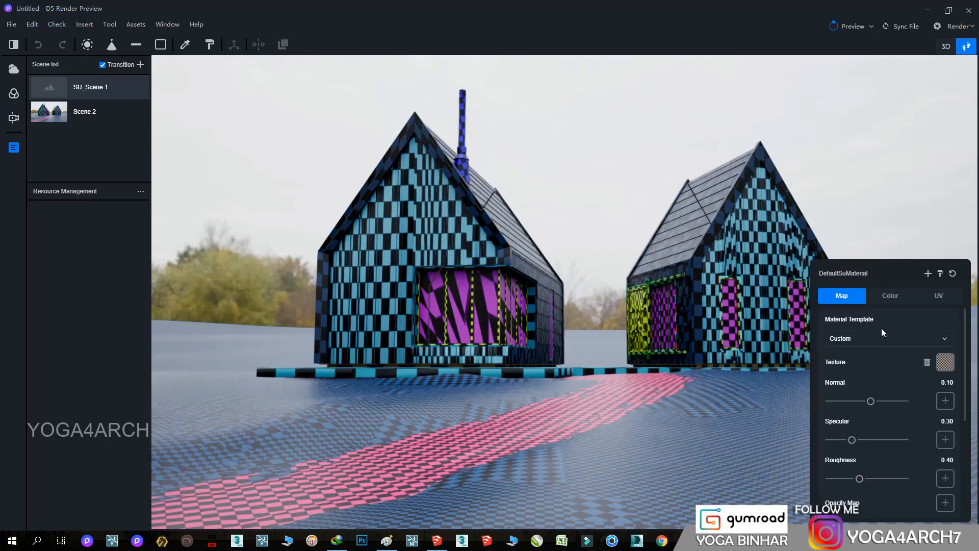
left_click(929, 360)
left_click(945, 361)
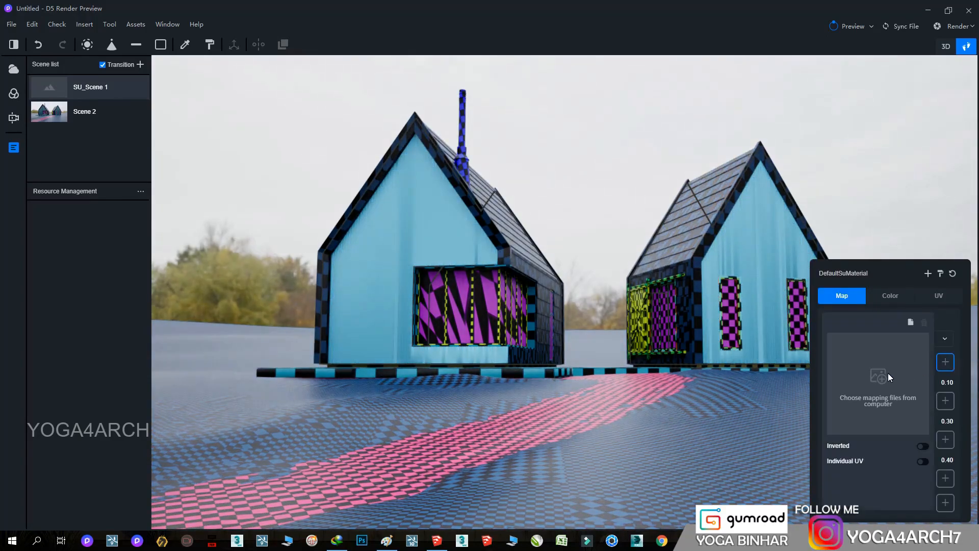
left_click(889, 372)
left_click(236, 298)
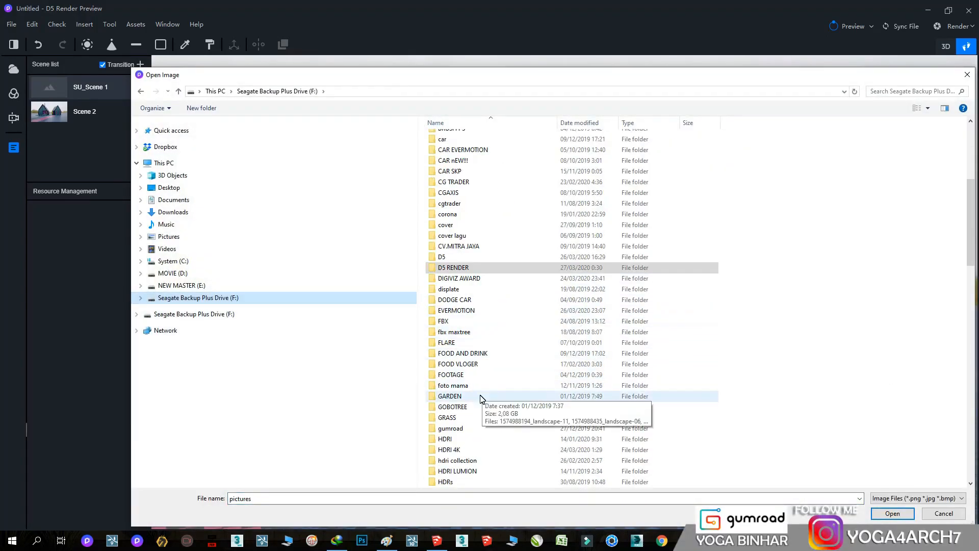
double_click(473, 214)
double_click(671, 185)
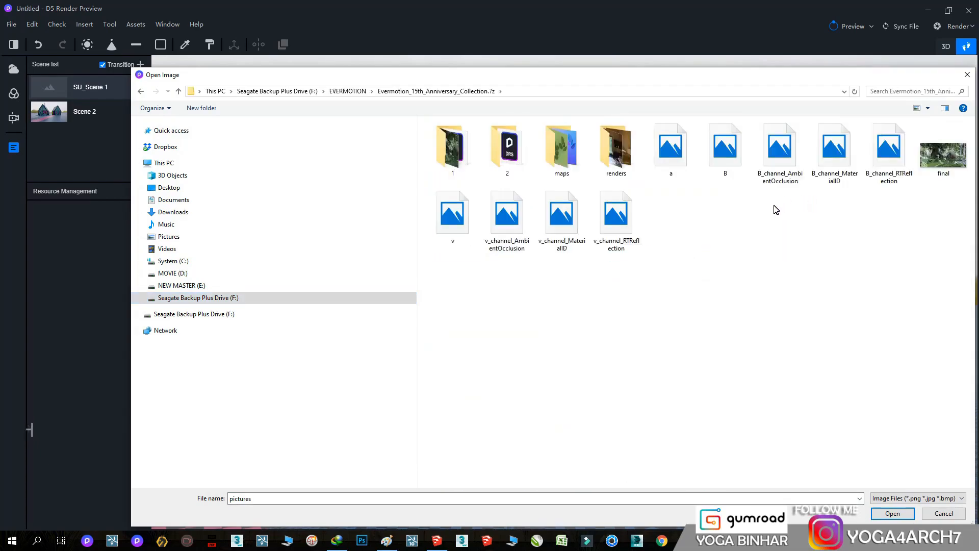
double_click(558, 151)
left_click_drag(971, 146, 974, 473)
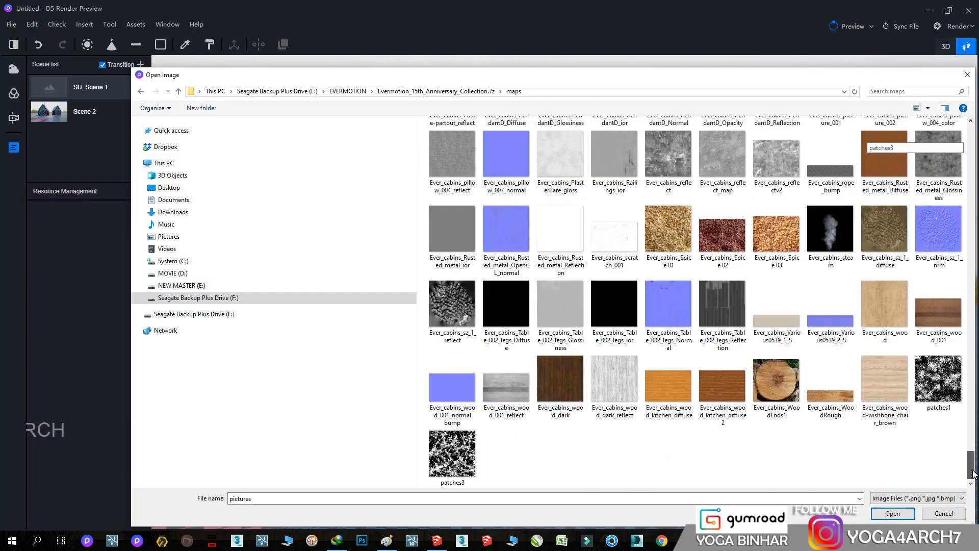
double_click(568, 392)
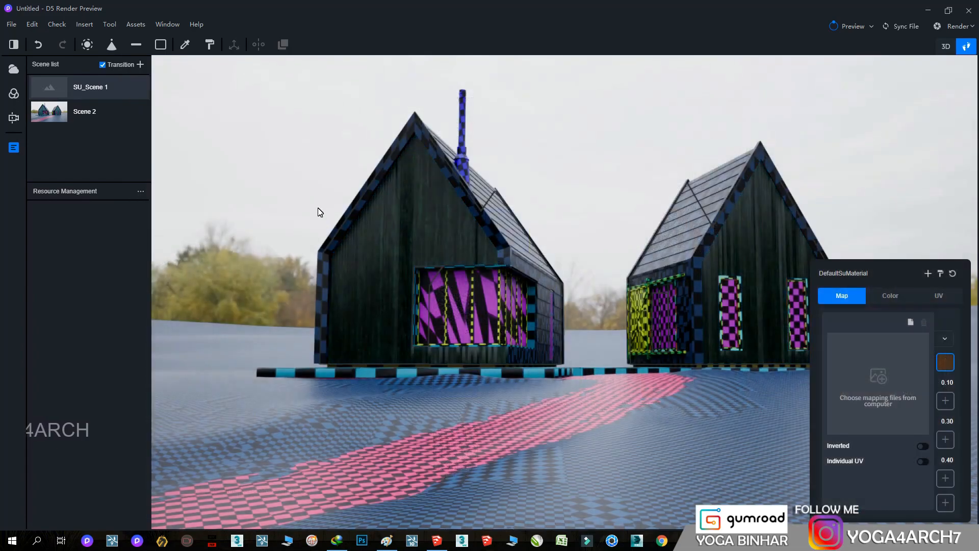
Desaturate the gable walls' colour, and make the roof and cladding material untextured with saturation 0 and value 2.
left_click(890, 295)
left_click_drag(926, 373, 829, 373)
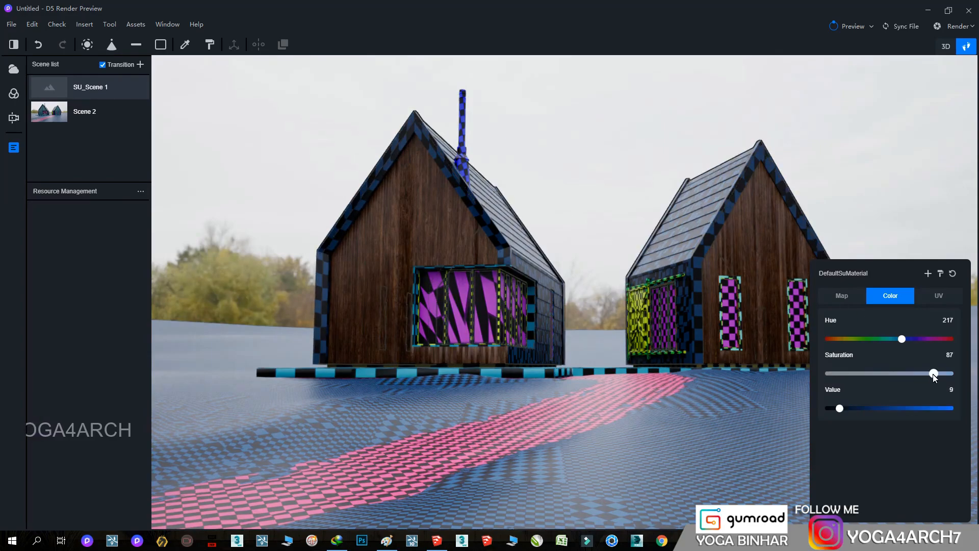
left_click(843, 295)
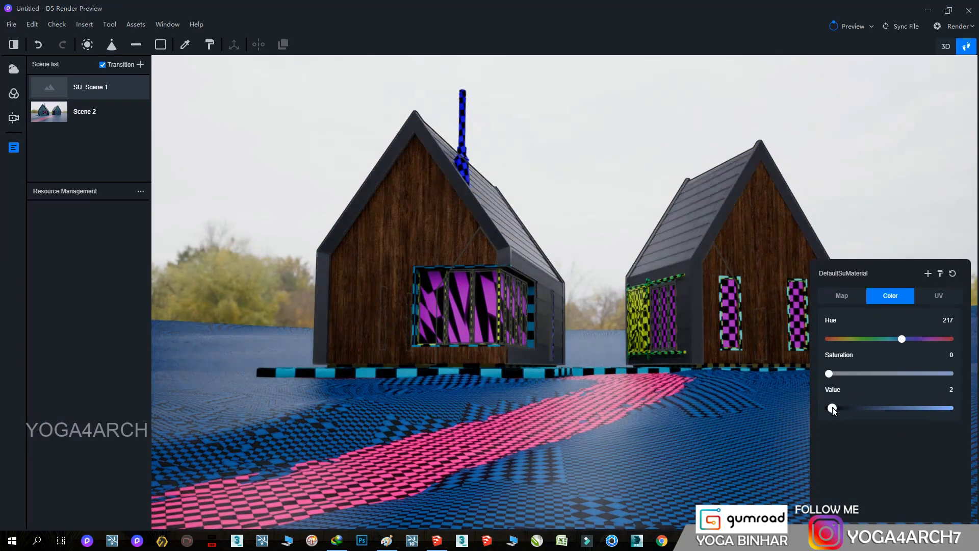
Turn the chimney dark grey with saturation 0 and a very low colour value, and remove its checker texture.
left_click(465, 167)
left_click_drag(949, 374, 829, 374)
left_click_drag(910, 408, 833, 408)
left_click(842, 296)
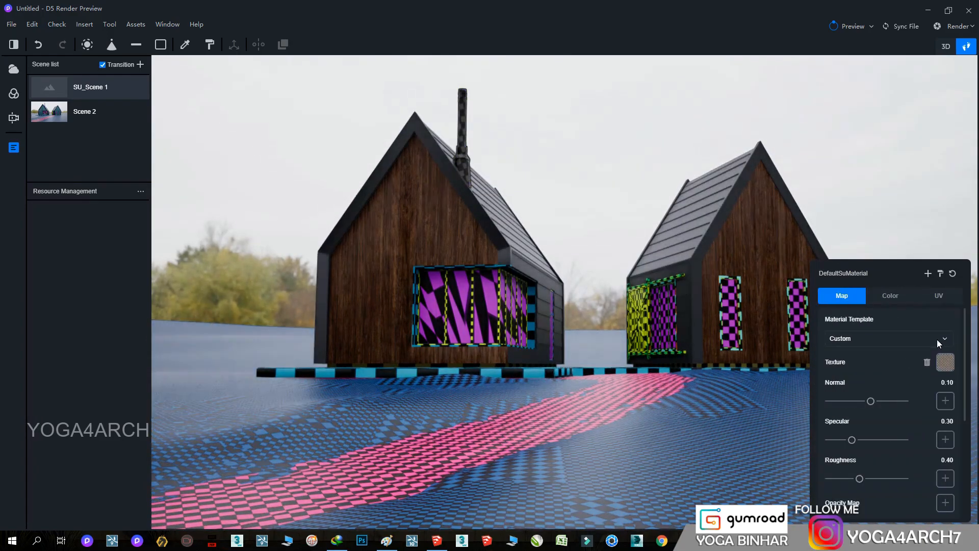
Replace the wooden deck's checker texture with the Ever_cabins_wood_001 image.
scroll(586, 243, "up", 8)
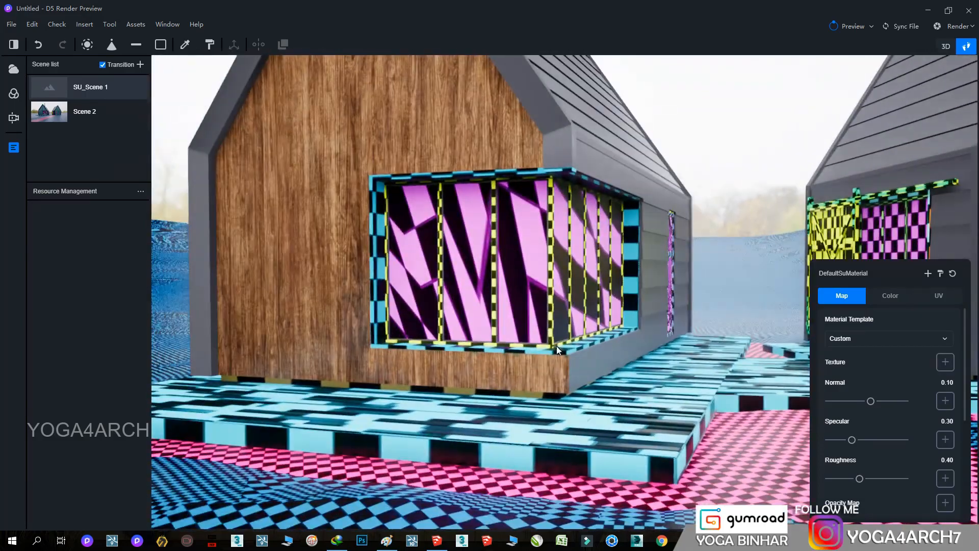
right_click_drag(561, 342, 470, 458)
left_click(470, 457)
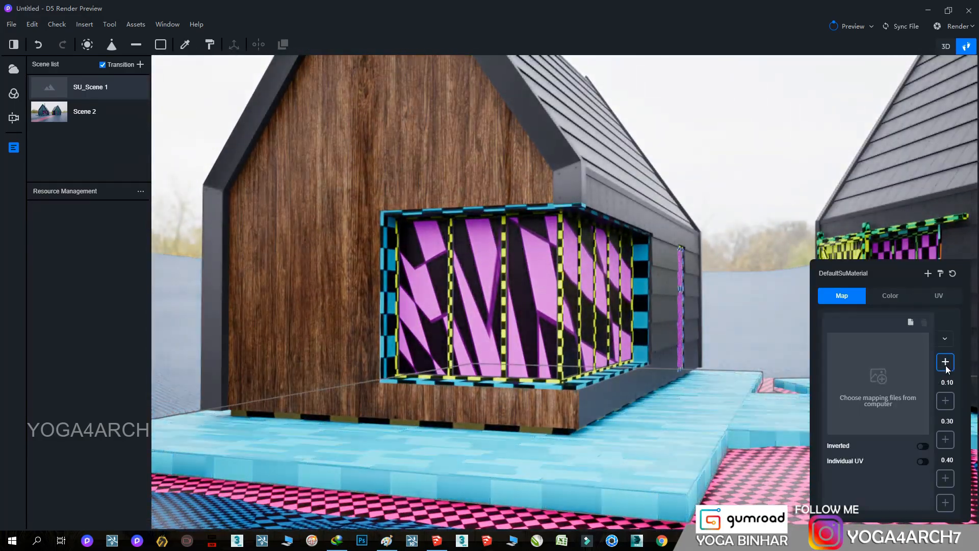
left_click(946, 363)
left_click_drag(972, 151, 948, 482)
double_click(937, 317)
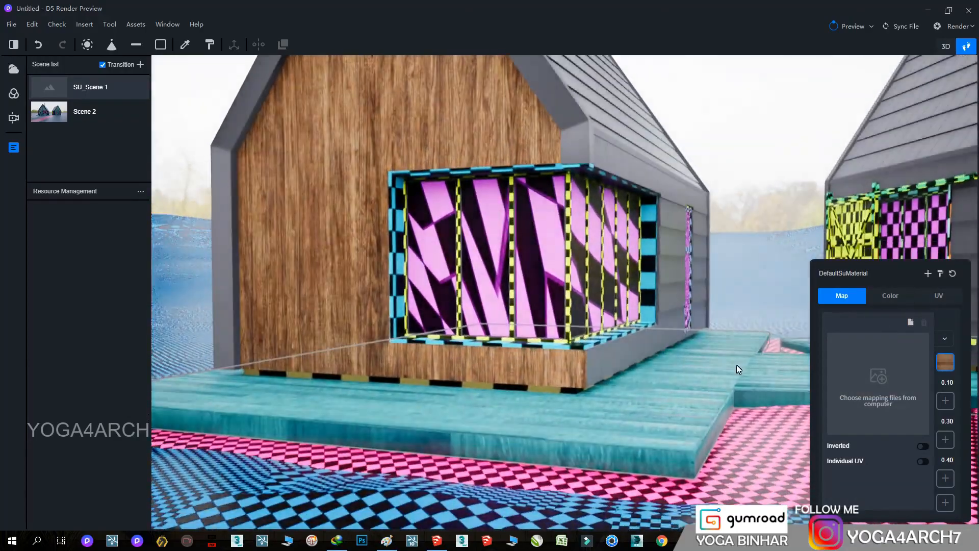
Set the deck material's colour to saturation 0 and value 21.
left_click(890, 295)
left_click_drag(943, 374, 821, 374)
mouse_move(683, 316)
right_mouse_down()
mouse_move(638, 368)
mouse_move(552, 410)
mouse_move(689, 311)
right_mouse_up()
scroll(552, 410, "down", 3)
left_click_drag(870, 410, 855, 411)
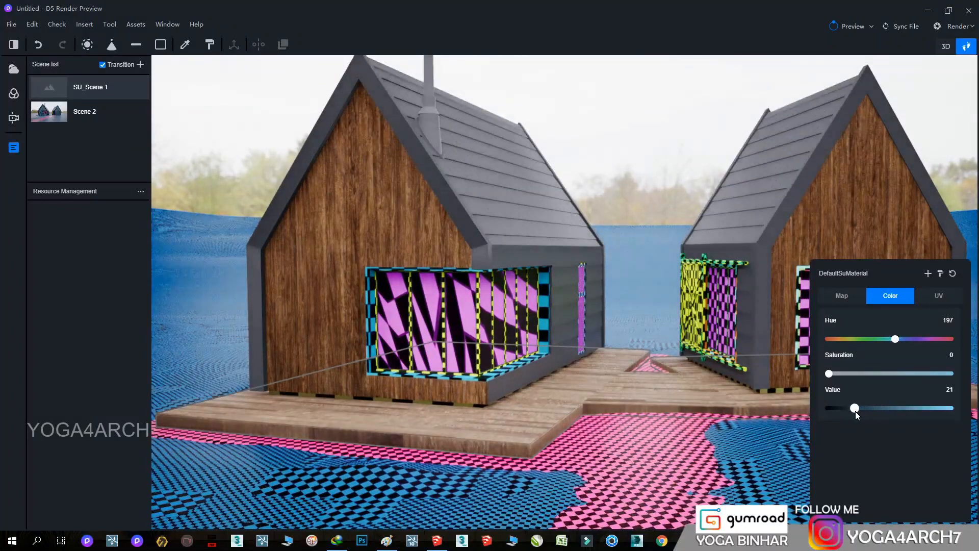
Try stretching the gable walls' dark wood texture to 45.83 horizontally and 36.53 vertically.
left_click(938, 295)
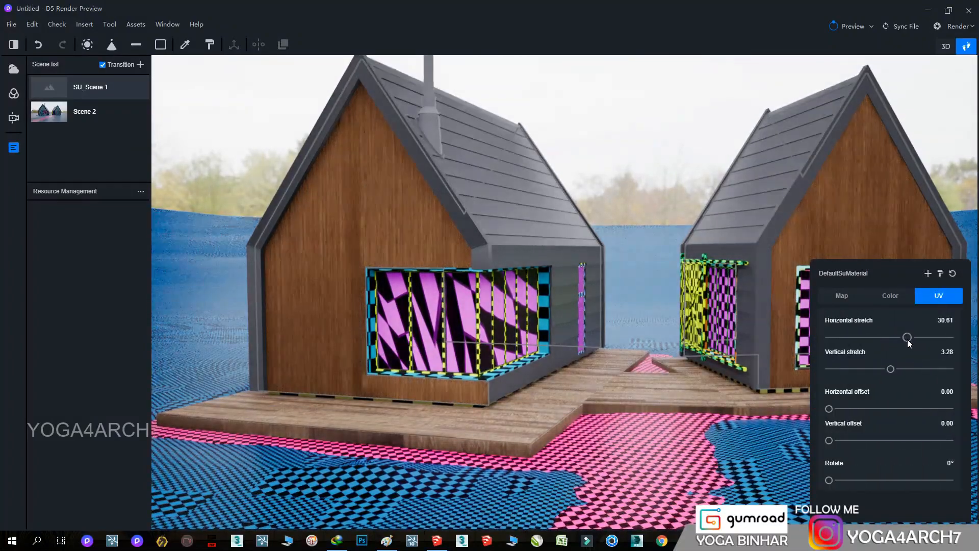
left_click_drag(891, 369, 848, 339)
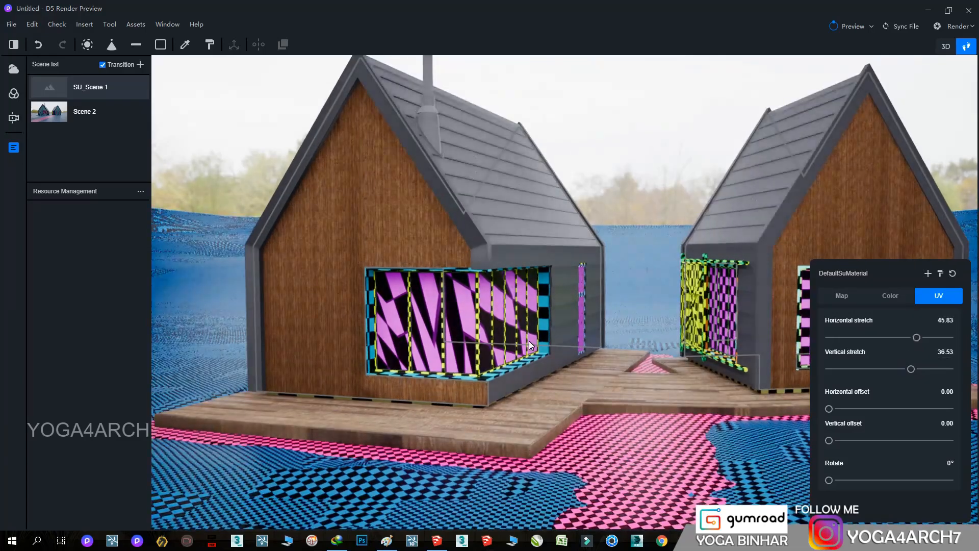
right_click_drag(528, 341, 506, 345)
Swap the gable walls' texture for the Ever_cabins_wood_001 image.
left_click(842, 297)
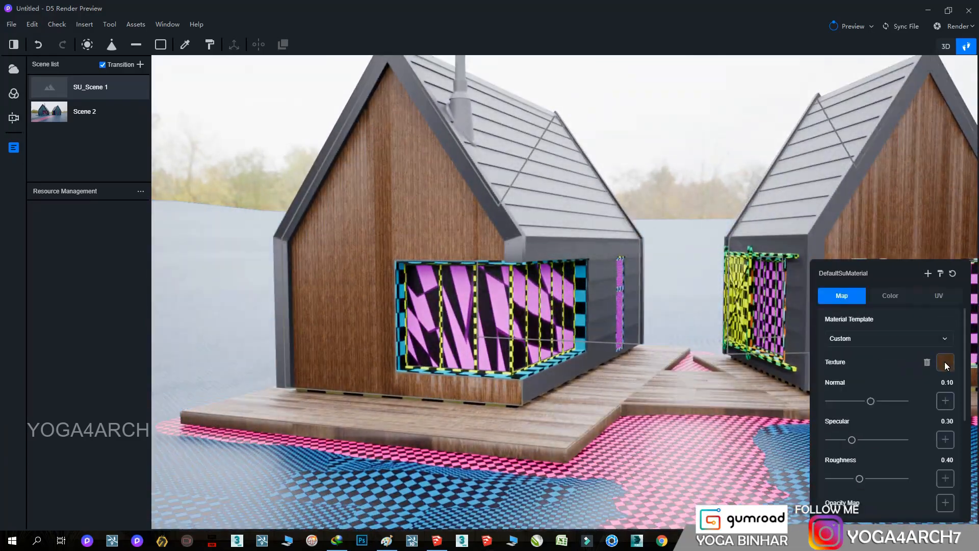
left_click(879, 380)
scroll(963, 479, "down", 15)
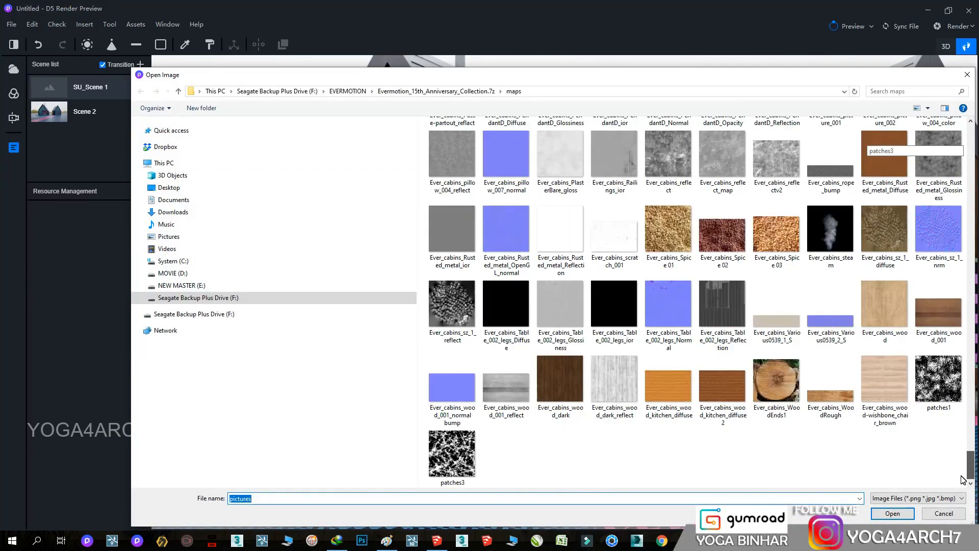
double_click(937, 311)
Set the gable walls' texture stretch to 22.15 horizontally and 0.31 vertically so the planks run upright.
left_click(939, 296)
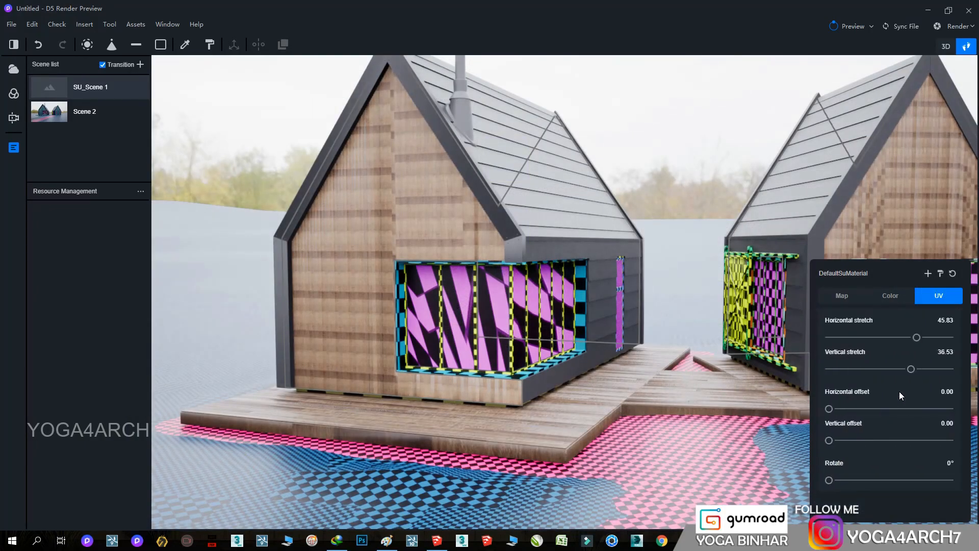
left_click_drag(912, 368, 845, 367)
mouse_move(916, 337)
left_mouse_down()
mouse_move(890, 339)
mouse_move(908, 340)
left_mouse_up()
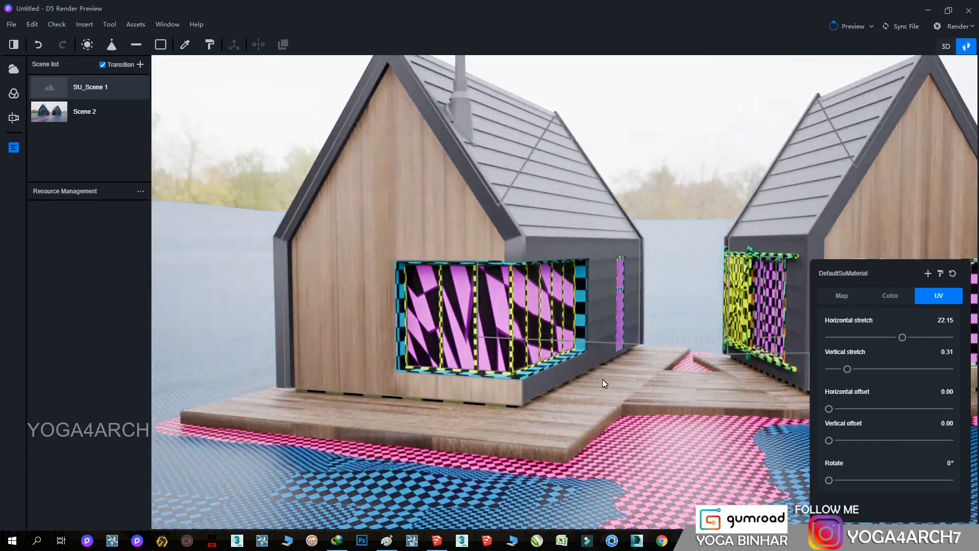
Copy the deck's wood material onto the large window frames and shutters, and undo its stray application to the roof and cladding.
left_click(534, 372)
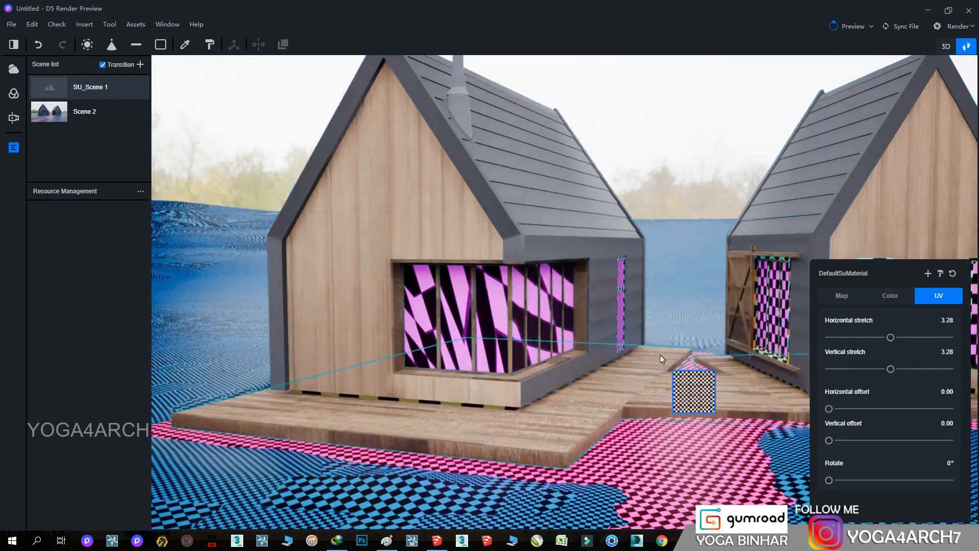
left_click(624, 305)
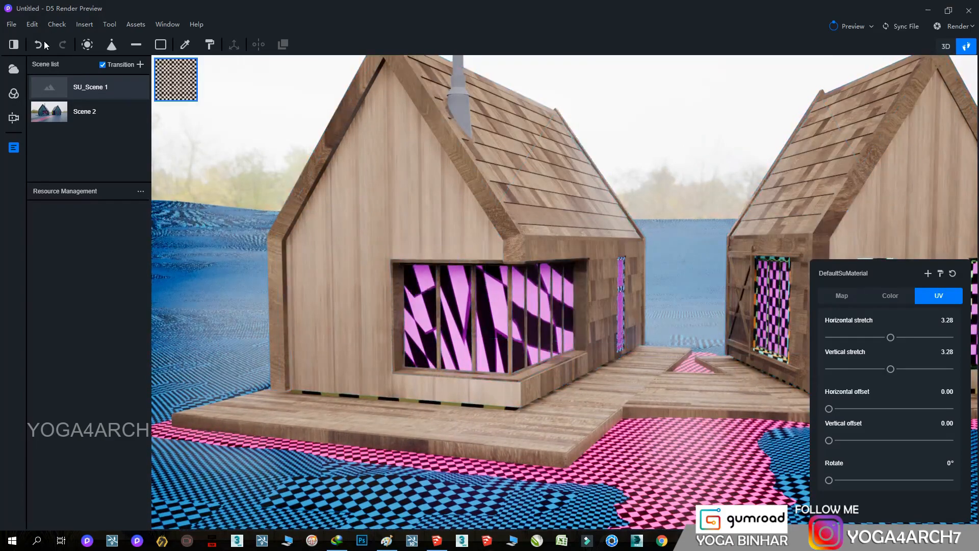
left_click(40, 45)
key("Escape")
Copy the deck's wood material onto the frame of the narrow side window on the first cabin.
key("w")
right_click_drag(669, 210, 417, 263)
key("w")
left_click(417, 263)
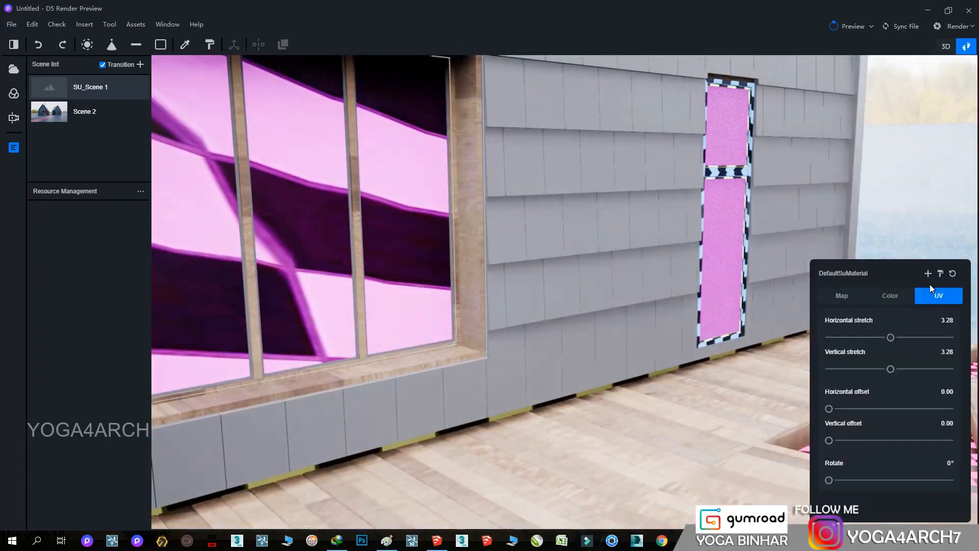
key("w")
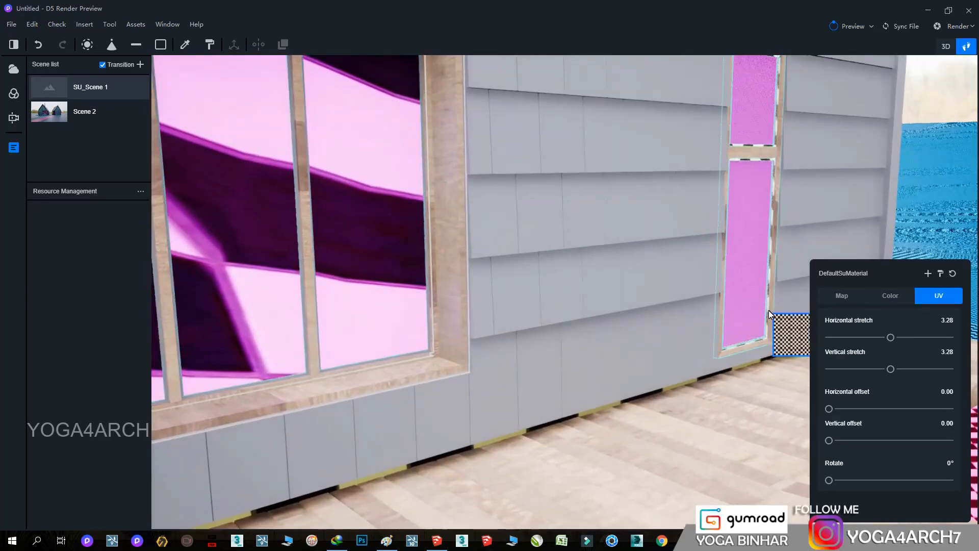
Copy the deck's wood material onto the frames of the two narrow gable windows on the second cabin.
key("d")
right_click_drag(653, 369, 706, 406)
key("w")
right_click_drag(590, 385, 714, 388)
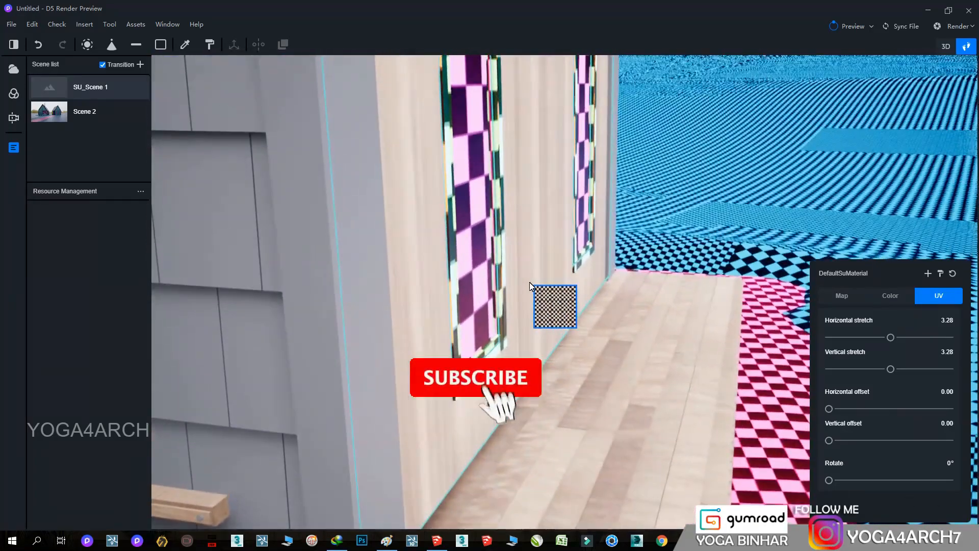
key("w")
key("w")
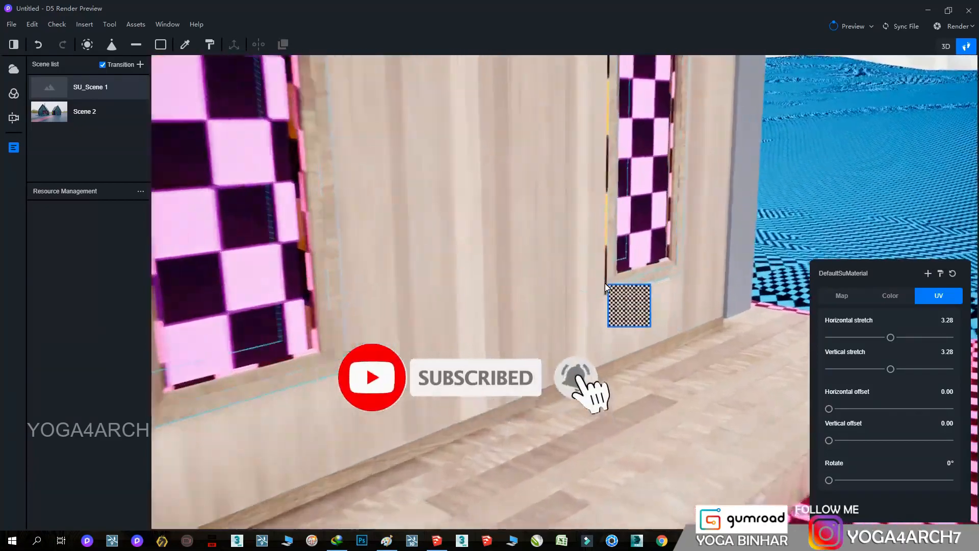
right_click_drag(590, 336, 498, 306)
key("s")
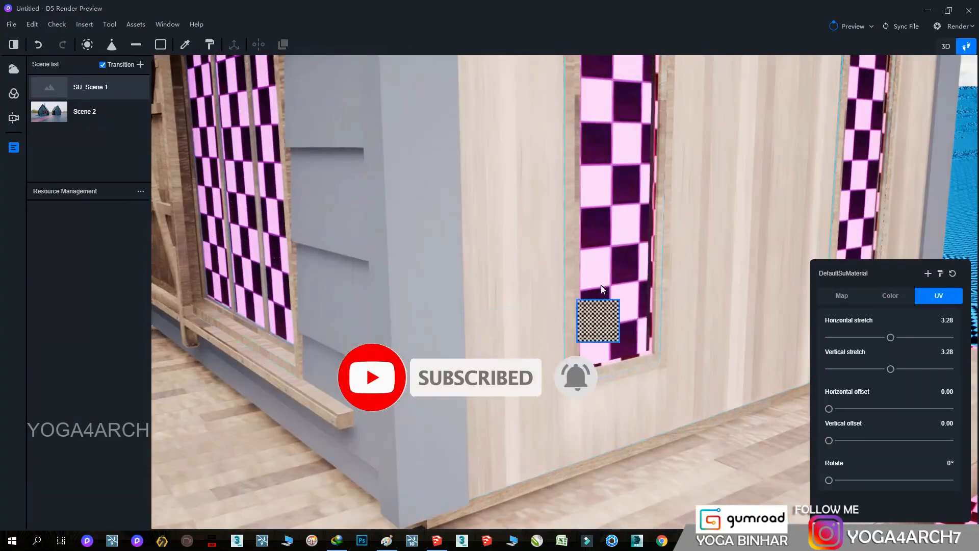
key("s")
key("a")
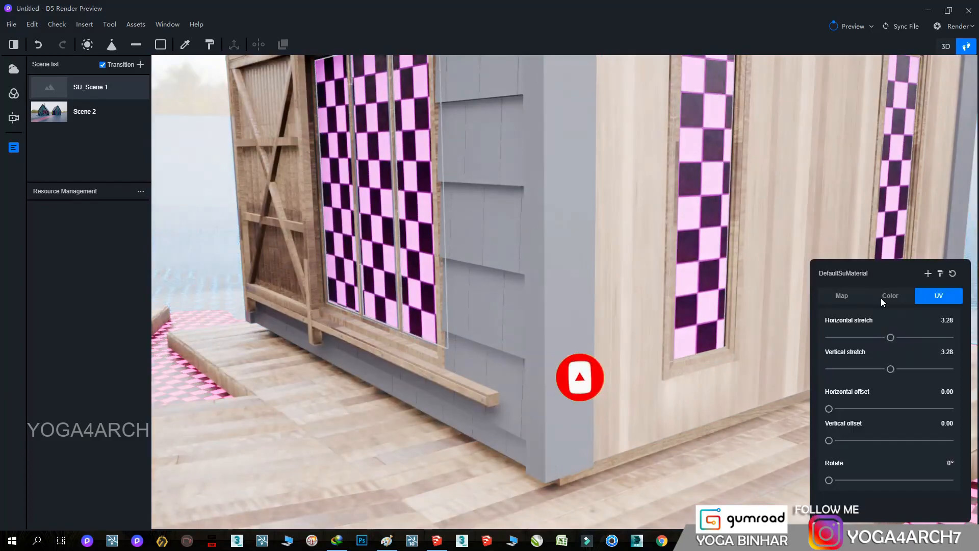
Give the window glass the Transparent material template and remove its checker texture.
left_click(904, 341)
left_click(892, 354)
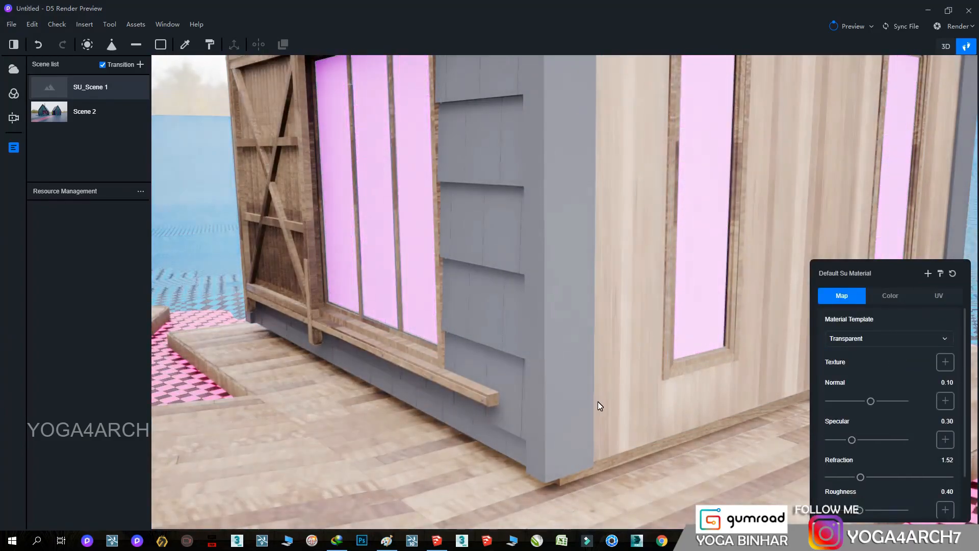
Set the window glass to specular 0.05, refraction 1.00 and roughness 0.00, and reduce its colour saturation to 0.
left_click_drag(860, 477, 816, 478)
left_click_drag(860, 510, 794, 510)
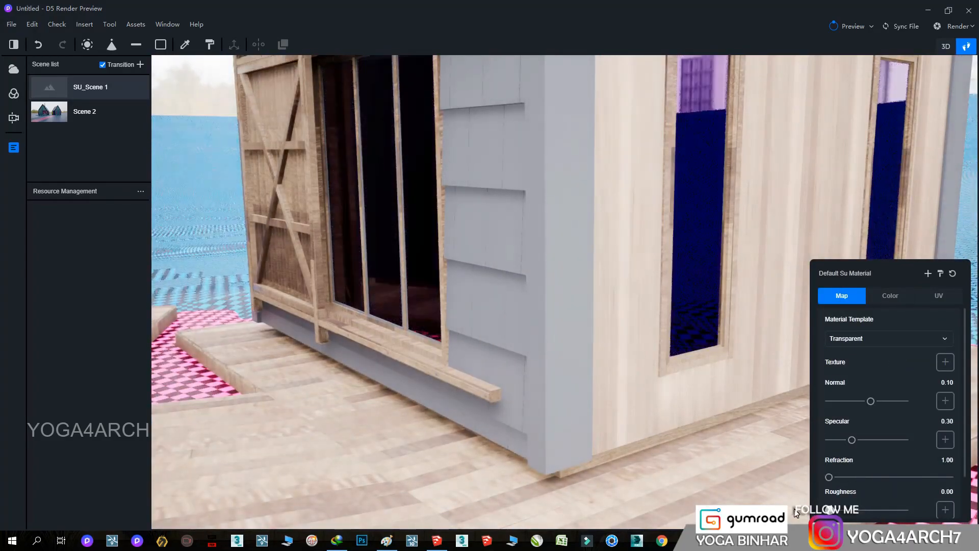
right_click_drag(617, 384, 626, 302)
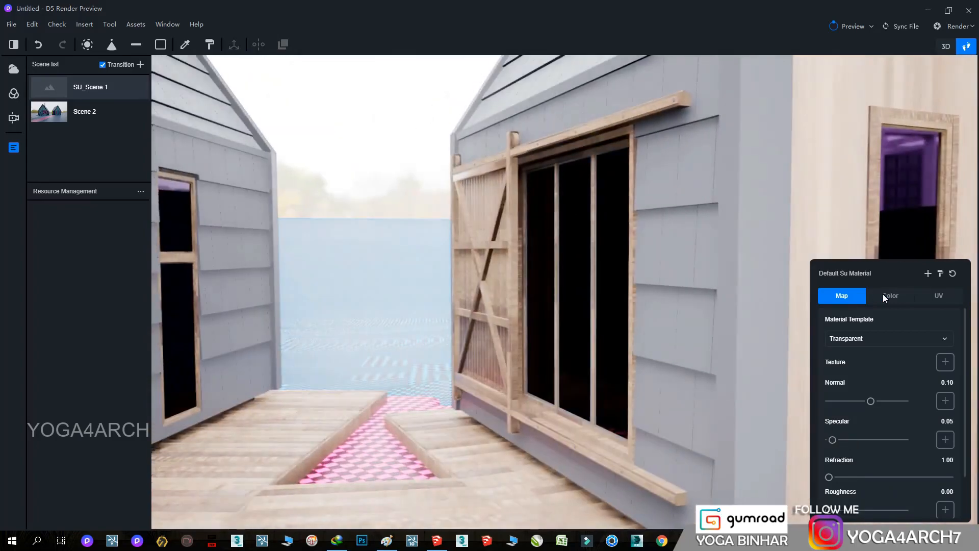
left_click(890, 295)
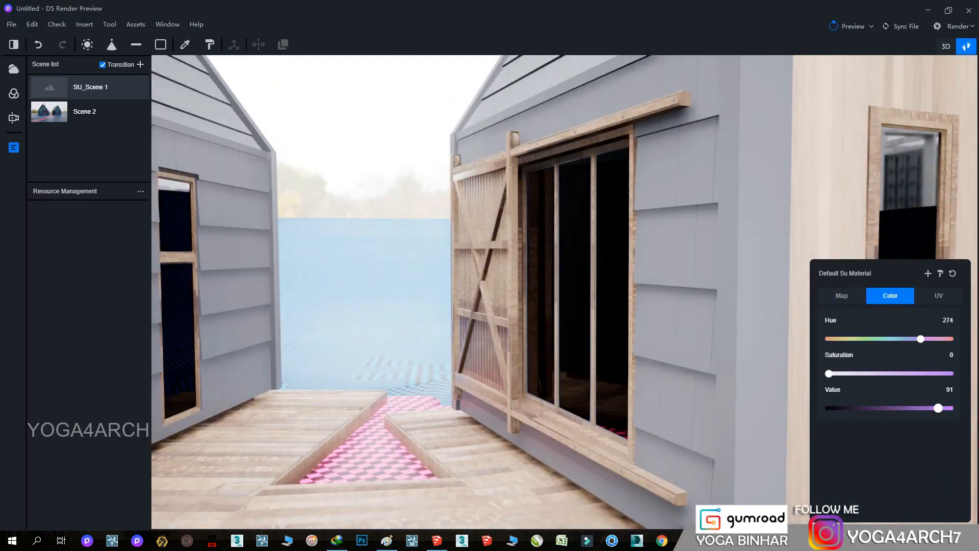
Darken the cabins' roof and side cladding material, trying colour values of 0, 2 and 15 before setting the value to 1.
right_click_drag(742, 332, 1, 348)
key("a")
right_click_drag(489, 252, 652, 157)
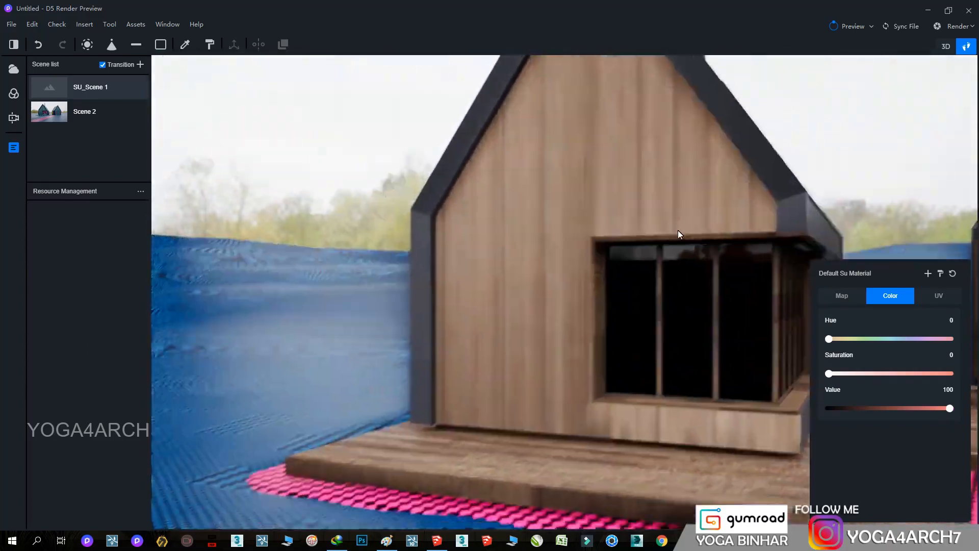
right_click_drag(677, 233, 499, 179)
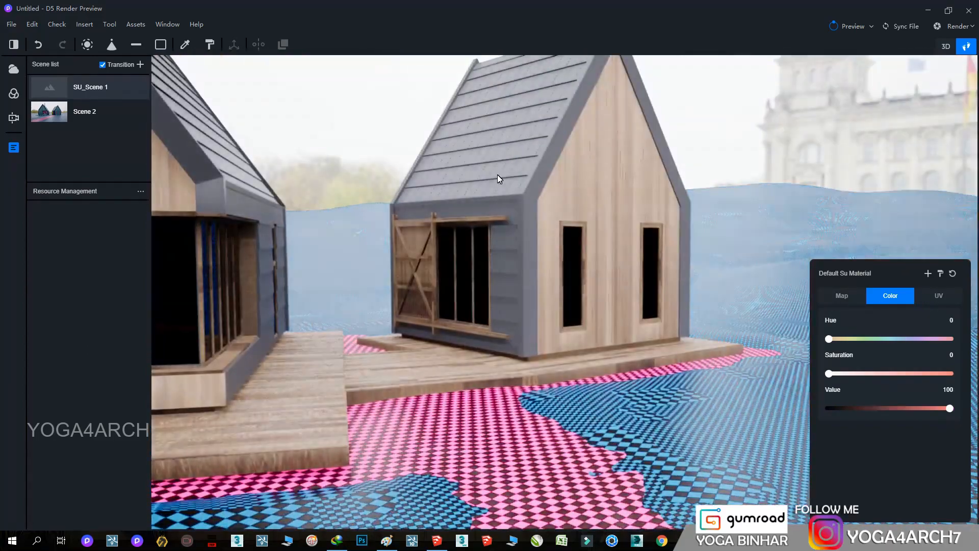
left_click_drag(831, 408, 829, 412)
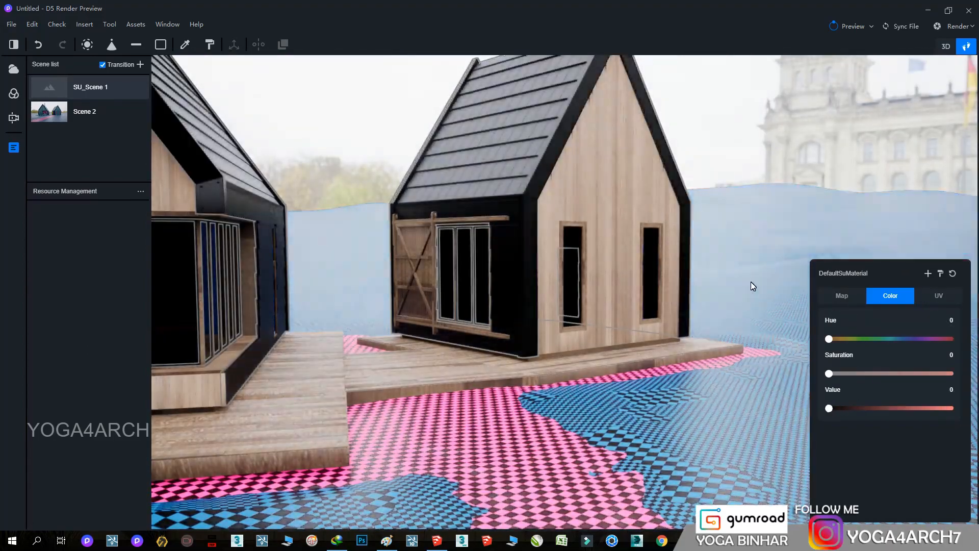
key("Escape")
left_click(677, 236)
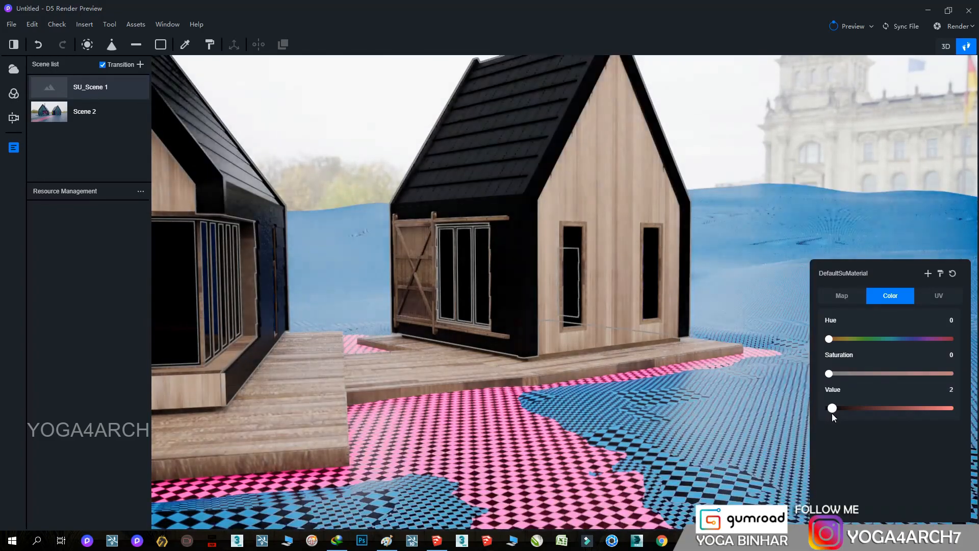
left_click_drag(833, 414, 830, 414)
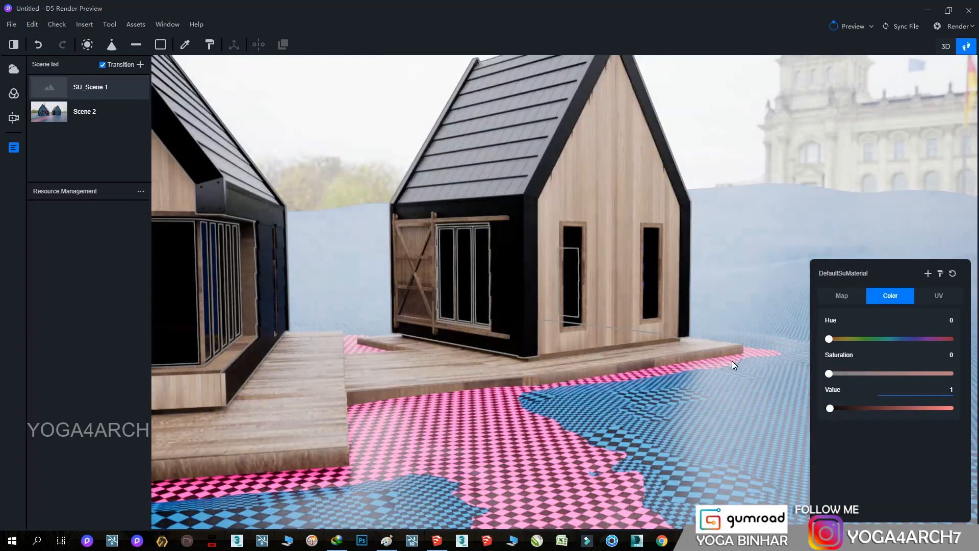
key("BackSpace")
type("2")
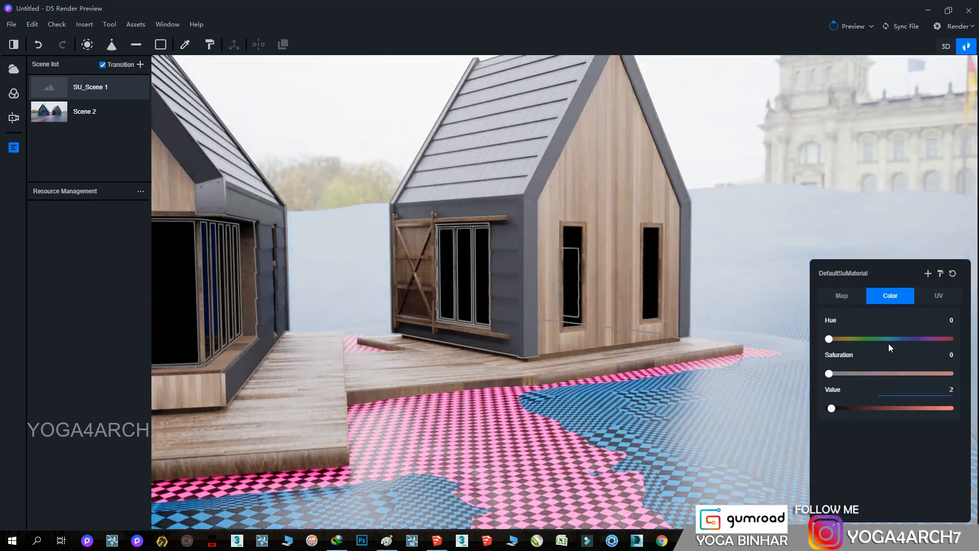
key("BackSpace")
type("15")
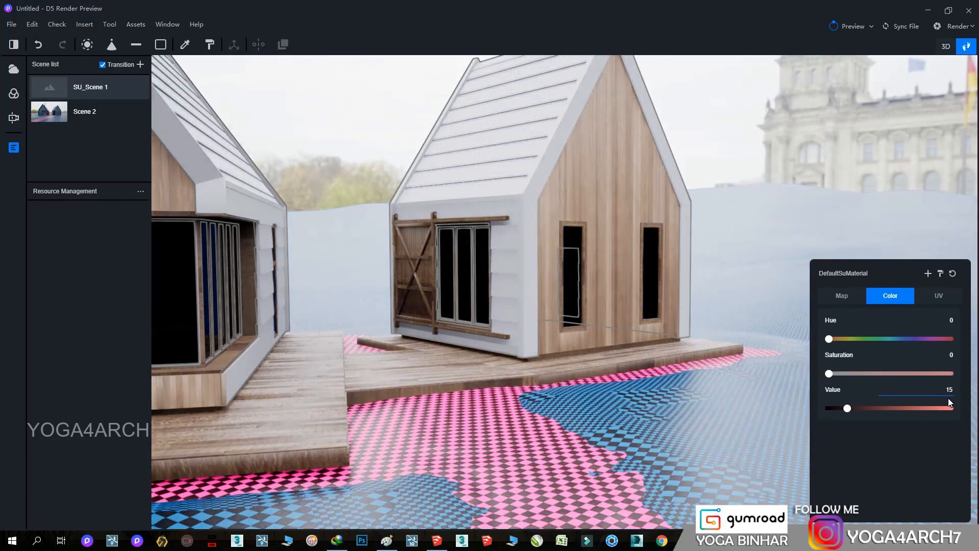
type("1")
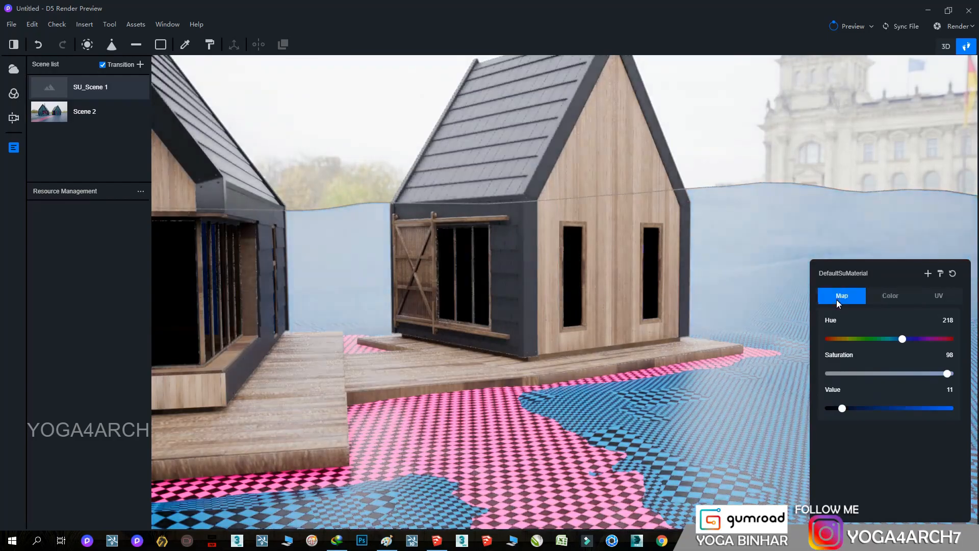
Load a mossy rock image from the maps folder as the texture of the blue checkered terrain.
left_click(840, 296)
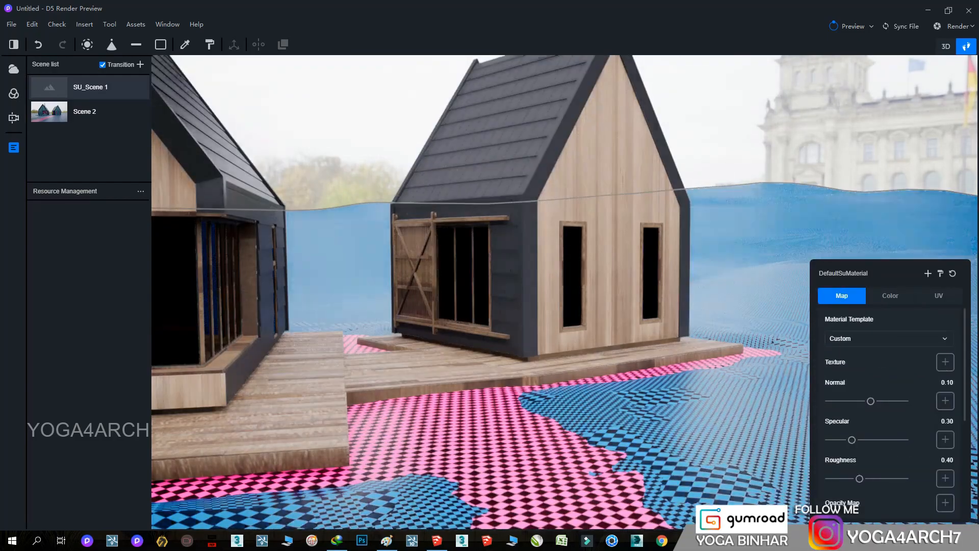
left_click(917, 359)
scroll(813, 339, "down", 10)
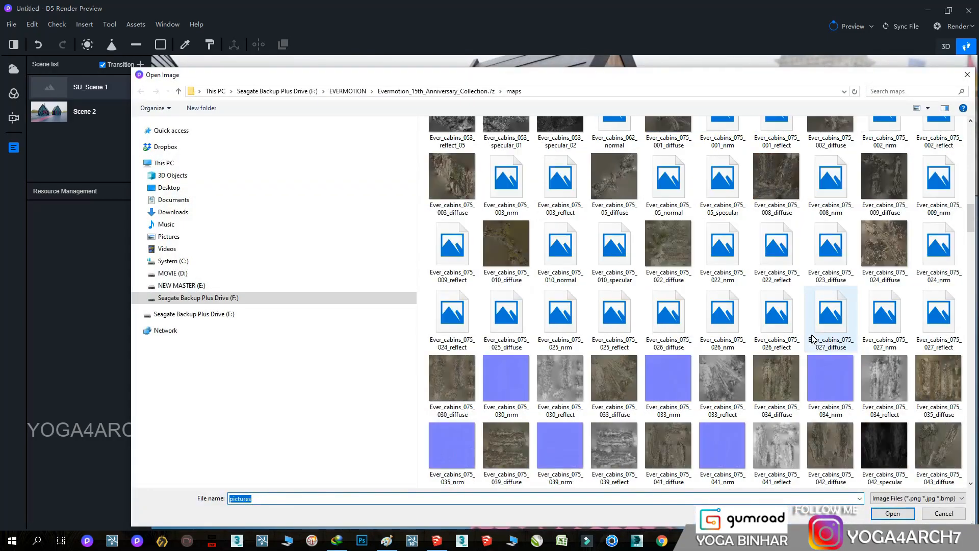
scroll(813, 339, "down", 10)
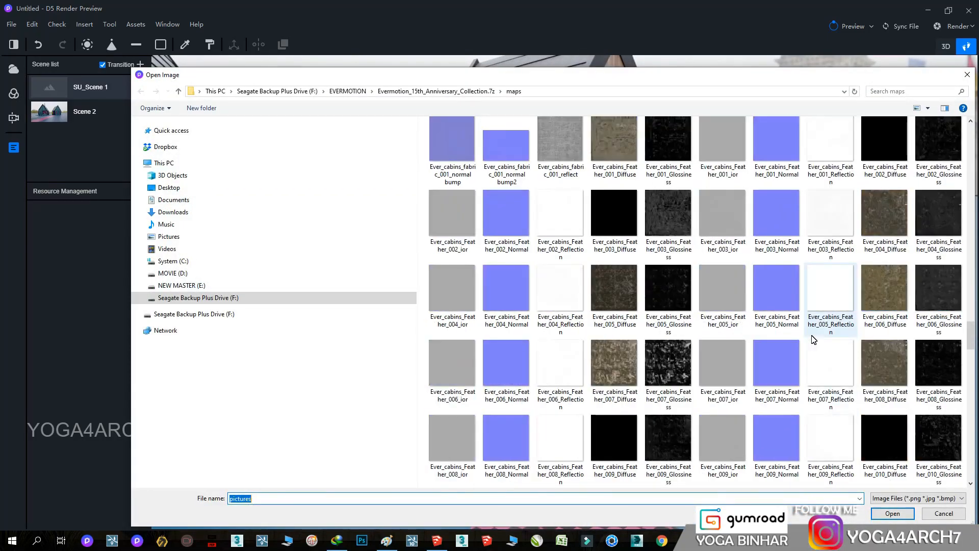
scroll(813, 339, "down", 5)
double_click(814, 339)
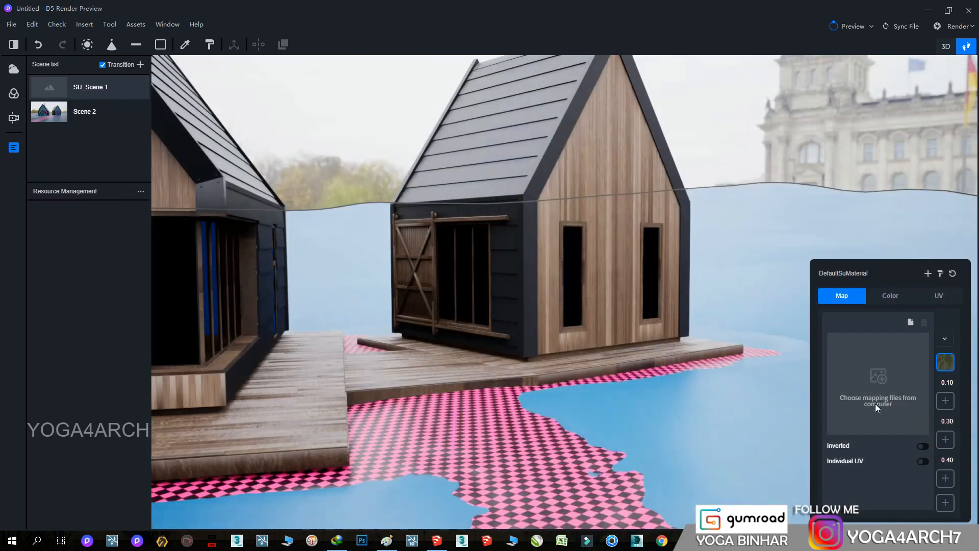
Set the terrain material to specular 0.52, roughness 1.00 and colour saturation 0, with horizontal and vertical stretch at 3.28.
left_click_drag(860, 479, 935, 479)
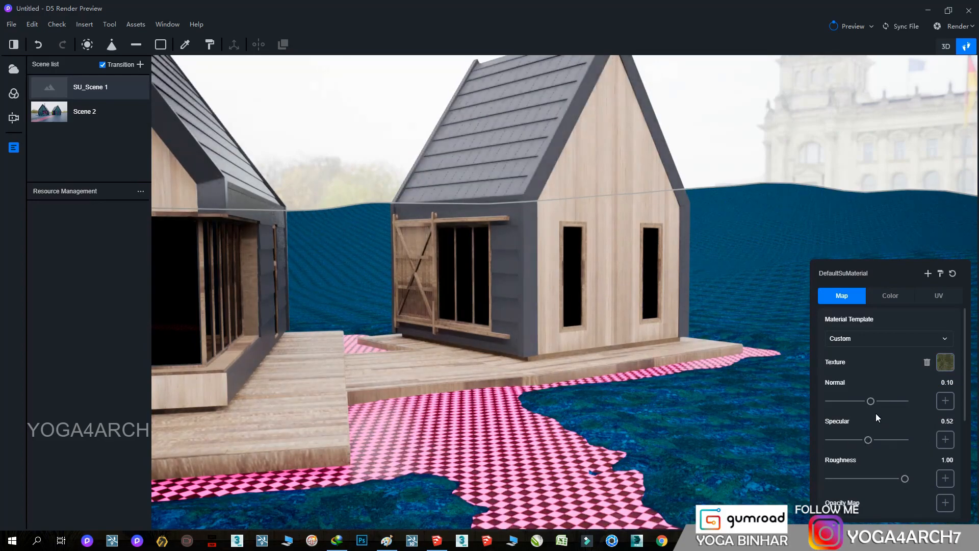
left_click_drag(949, 374, 815, 383)
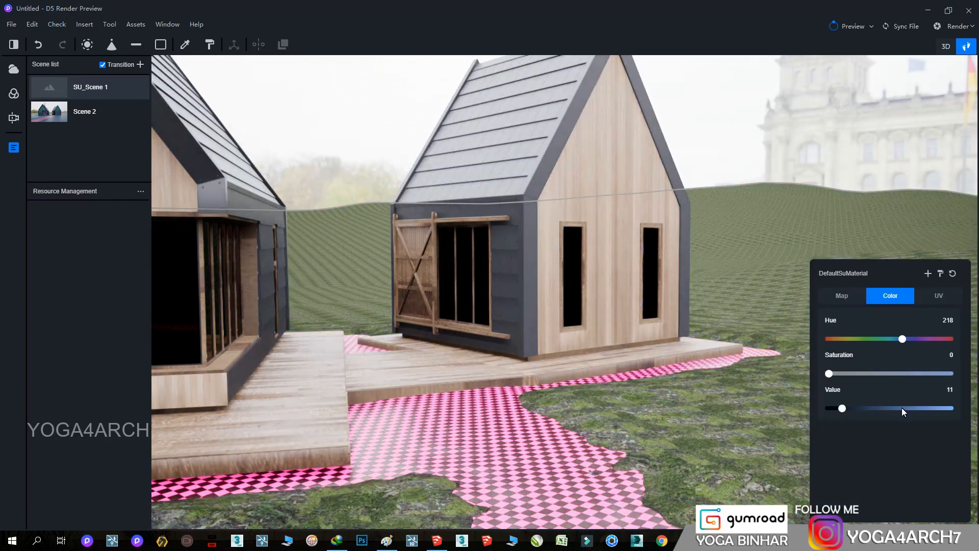
left_click_drag(902, 339, 858, 338)
mouse_move(889, 369)
left_mouse_down()
mouse_move(861, 369)
mouse_move(877, 369)
left_mouse_up()
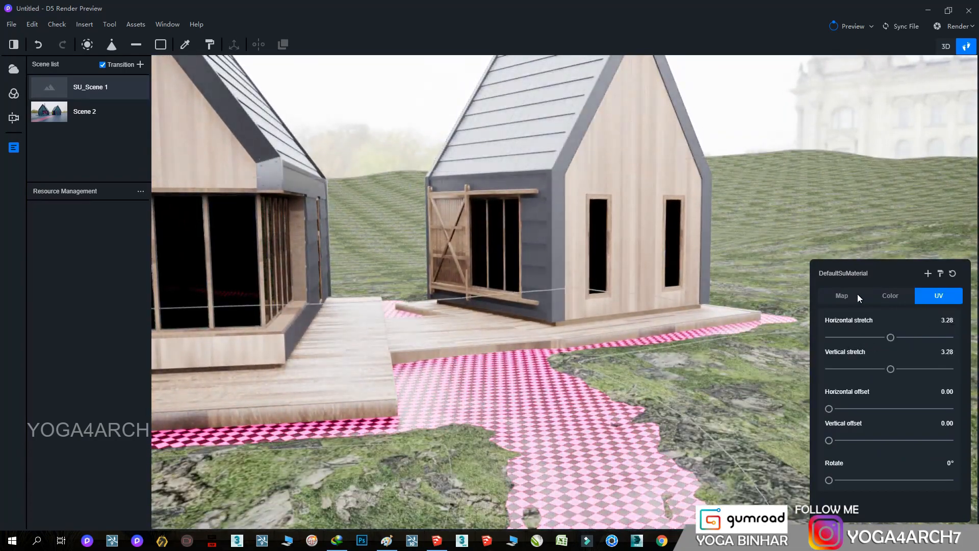
Load a brown soil texture onto the pink checkered ground patch in front of the deck.
left_click(862, 295)
left_click(942, 335)
left_click(885, 360)
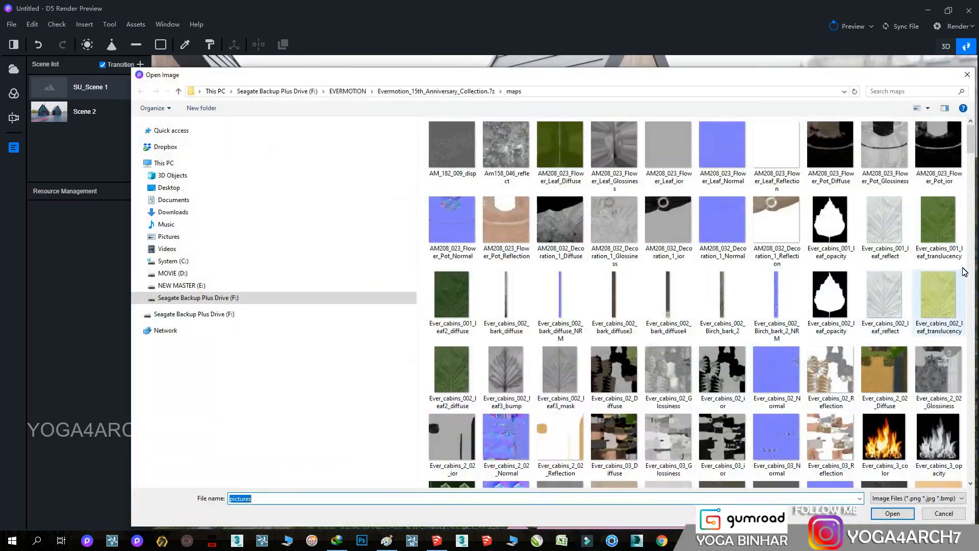
scroll(972, 196, "down", 10)
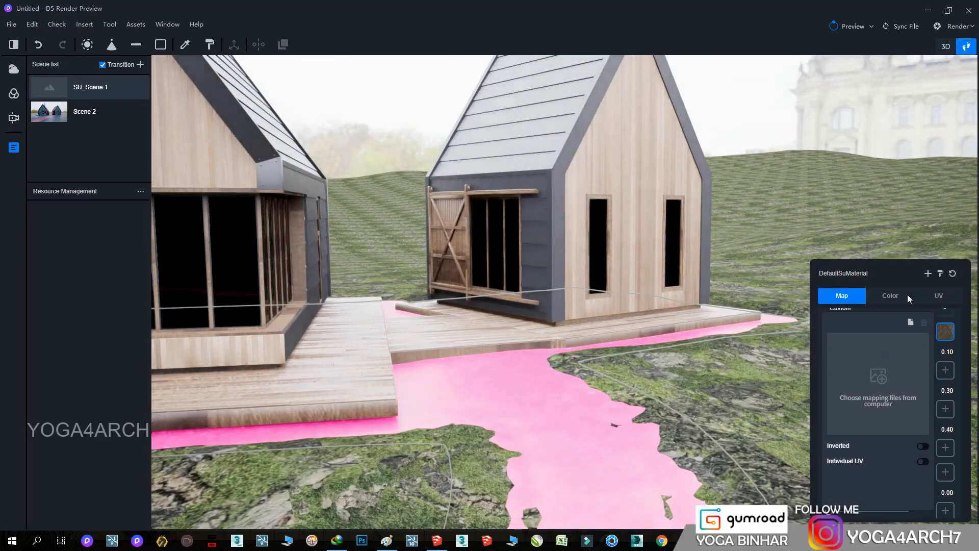
Set the ground patch's saturation to 0, value to 7 and specular to 0.00, raise its roughness, and stretch its texture 13.68 horizontally and 24.69 vertically.
left_click(908, 295)
left_click_drag(949, 375, 829, 374)
left_click_drag(862, 409, 837, 408)
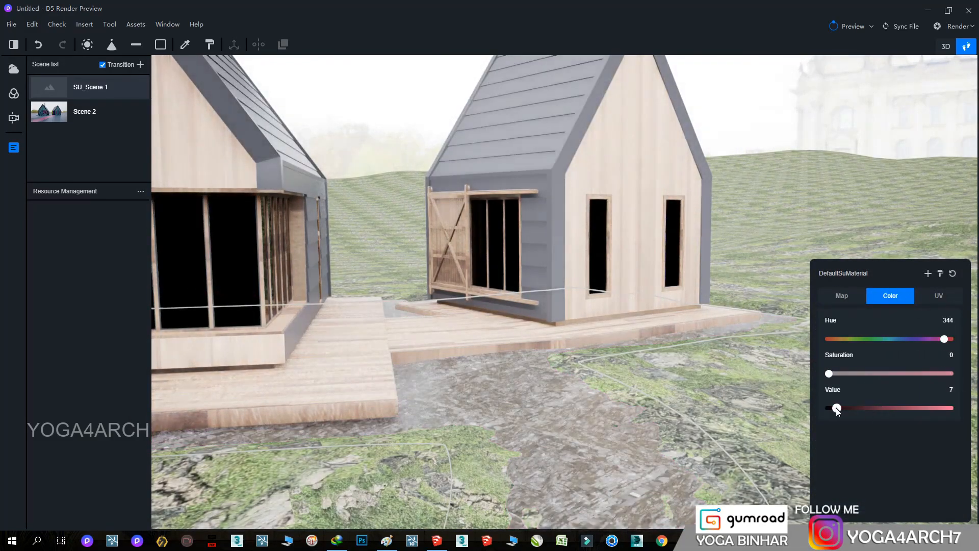
left_click(846, 301)
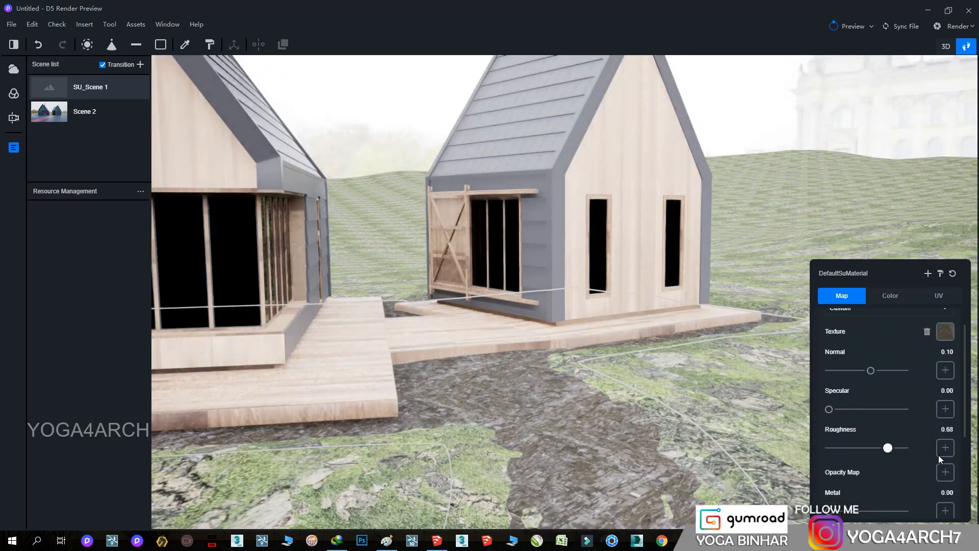
left_click_drag(894, 338, 915, 337)
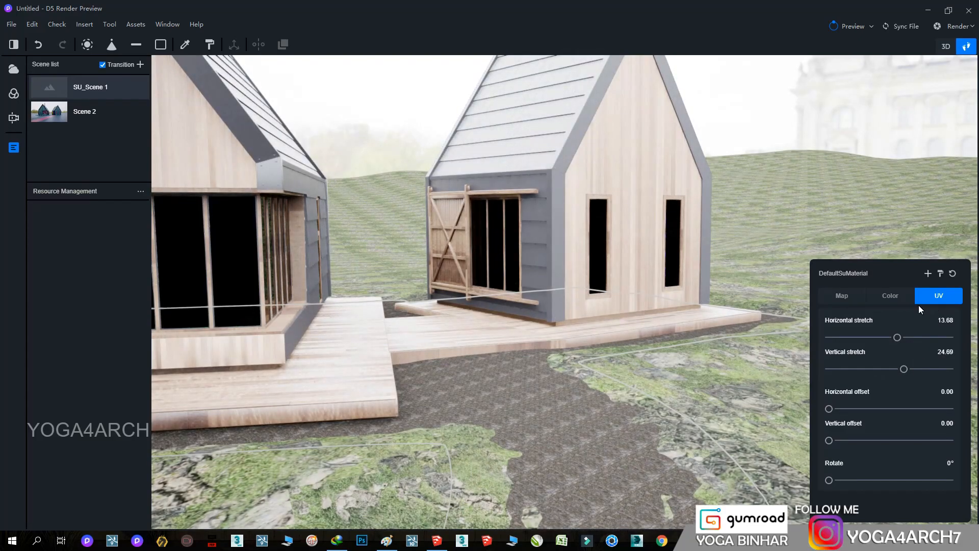
Replace the ground patch's brown soil texture with a green mossy ground image from the maps folder.
left_click(851, 297)
left_click(895, 316)
scroll(897, 304, "down", 15)
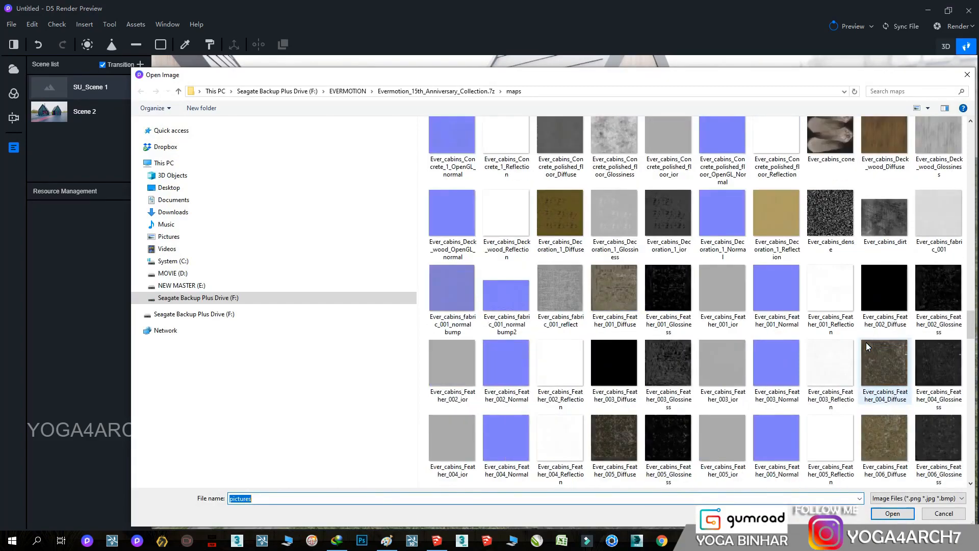
scroll(903, 385, "down", 8)
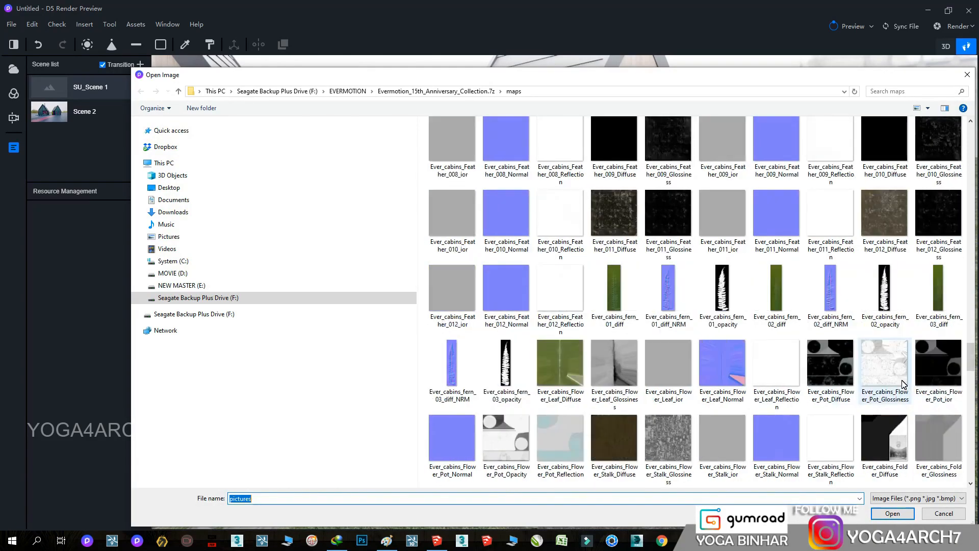
scroll(904, 383, "down", 15)
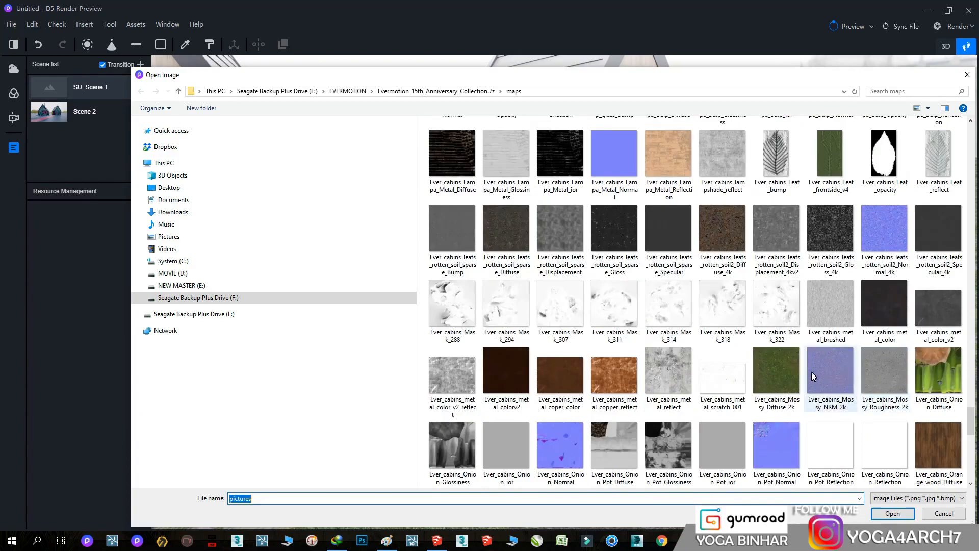
double_click(827, 376)
Reduce the texture stretch of the green ground patch and lower the specular of the rocky terrain.
left_click(928, 297)
left_click_drag(896, 338, 874, 369)
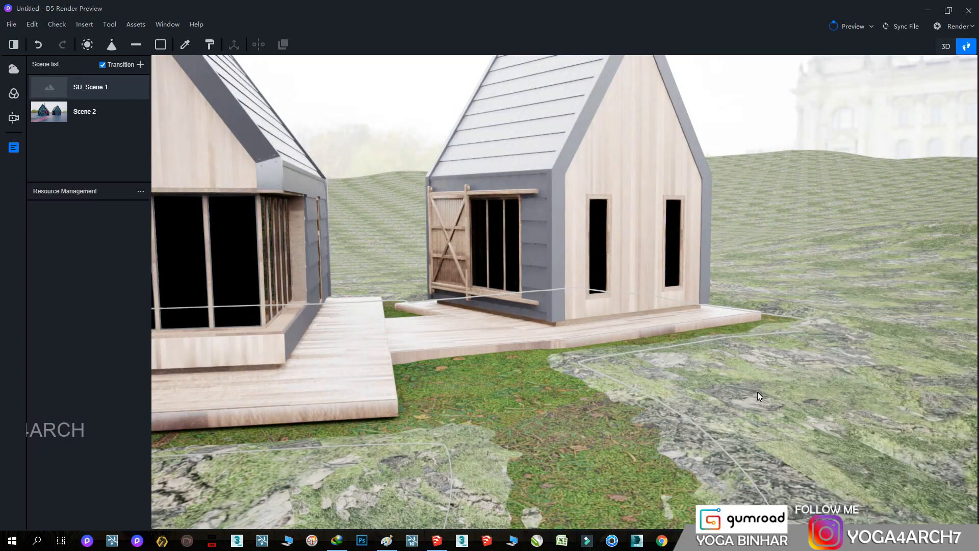
left_click_drag(868, 409, 835, 409)
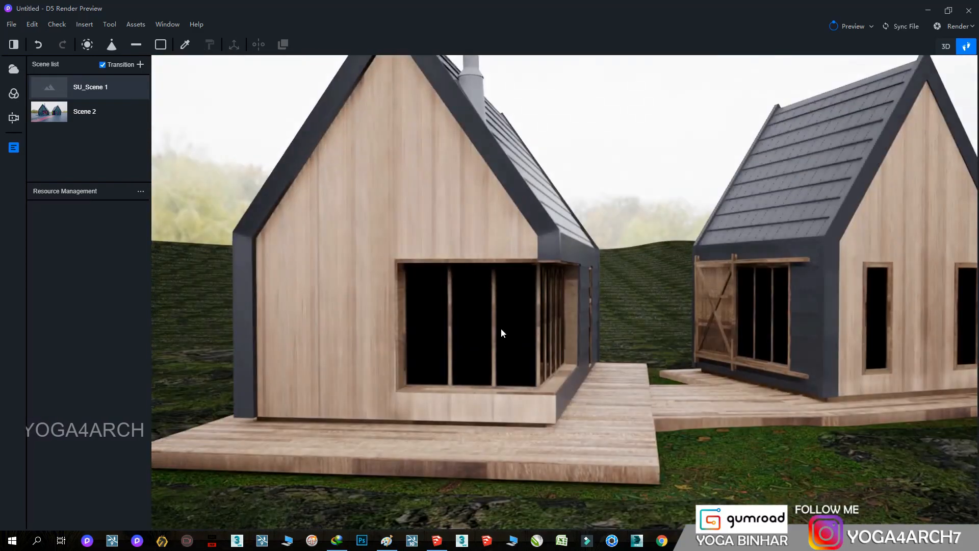
Turn off auto exposure, and adjust the exposure from the saved Scene 2 camera view.
left_click(13, 93)
left_click(138, 109)
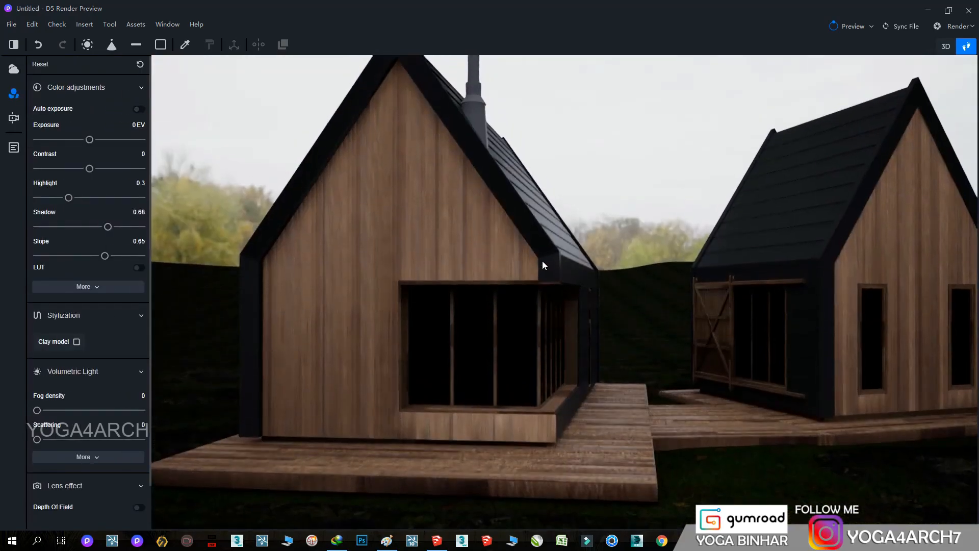
scroll(534, 268, "down", 3)
right_click_drag(534, 268, 700, 372)
left_click(13, 147)
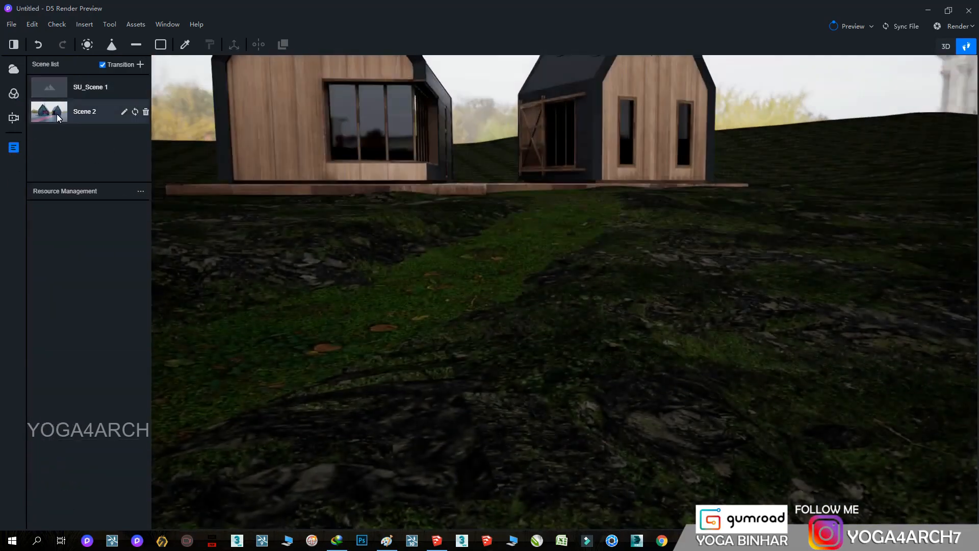
left_click(56, 112)
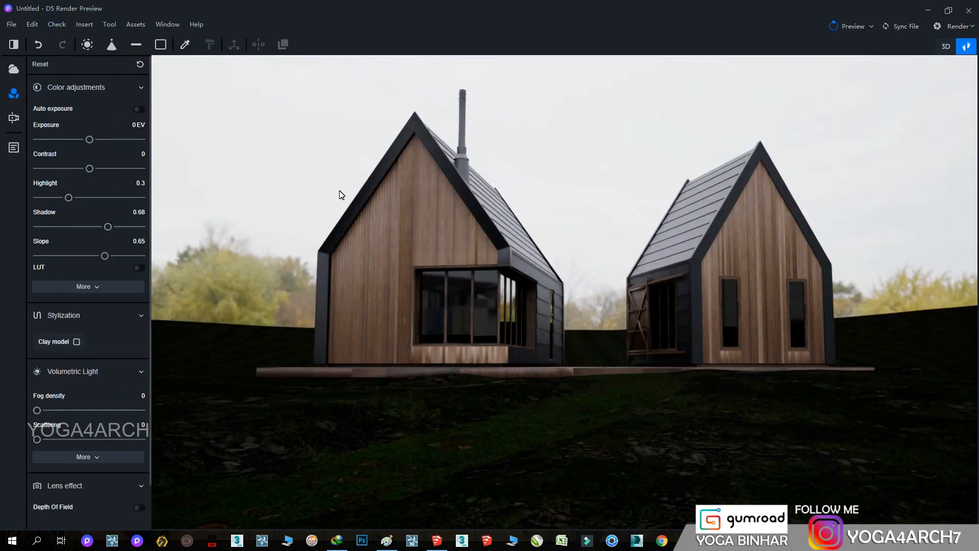
left_click_drag(91, 139, 58, 136)
Change the outdoor environment, trying scene 03 rotated to 317.4° and using scene 04 rotated to 263.2°, with sky light intensity at 0.92.
left_click(14, 70)
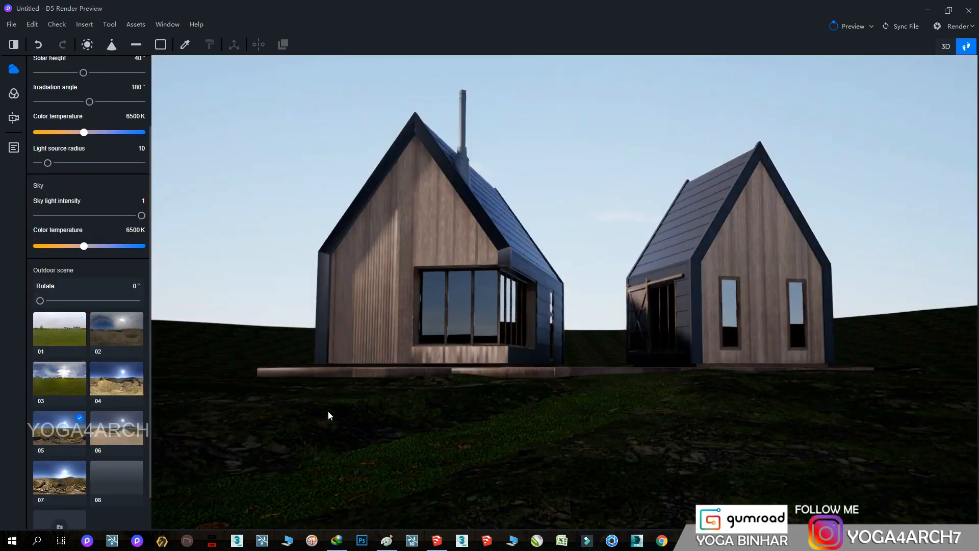
left_click(61, 380)
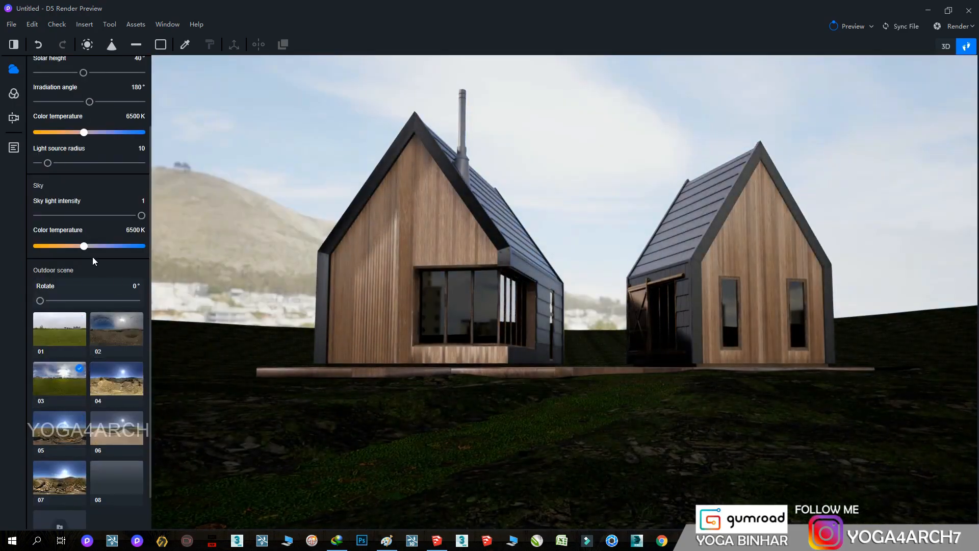
left_click_drag(51, 299, 126, 310)
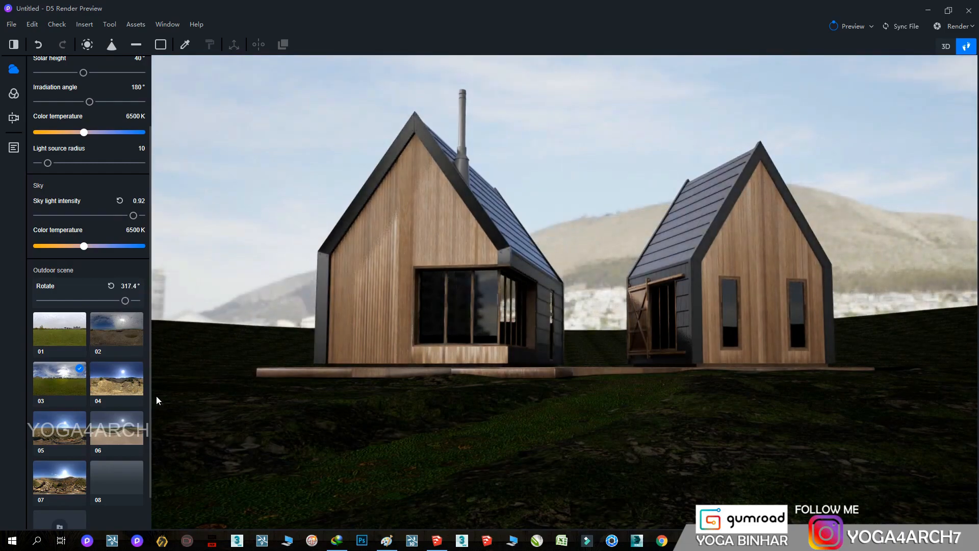
left_click(121, 382)
left_click_drag(125, 299, 110, 300)
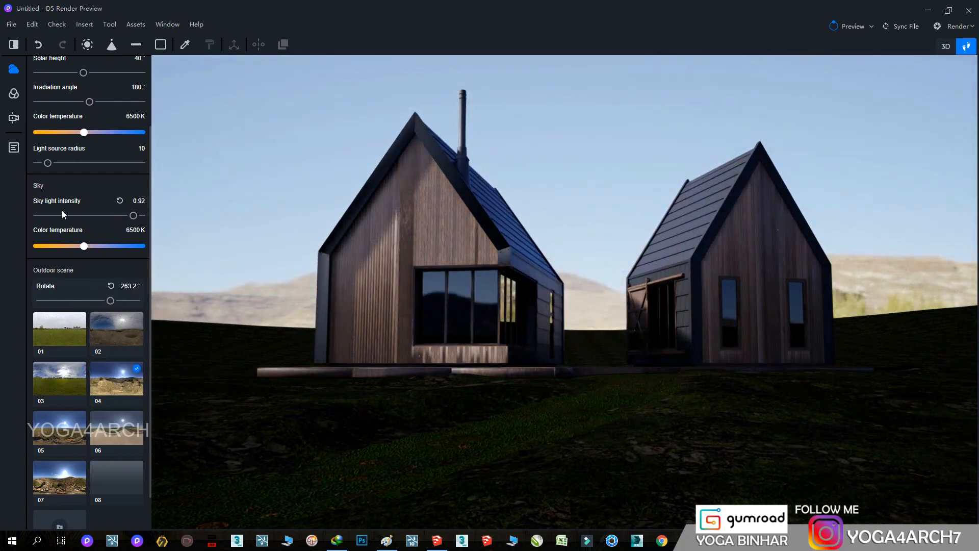
Try outdoor scene 07, use outdoor scene 01 for the environment, and try a cooler sky color temperature.
left_click(60, 478)
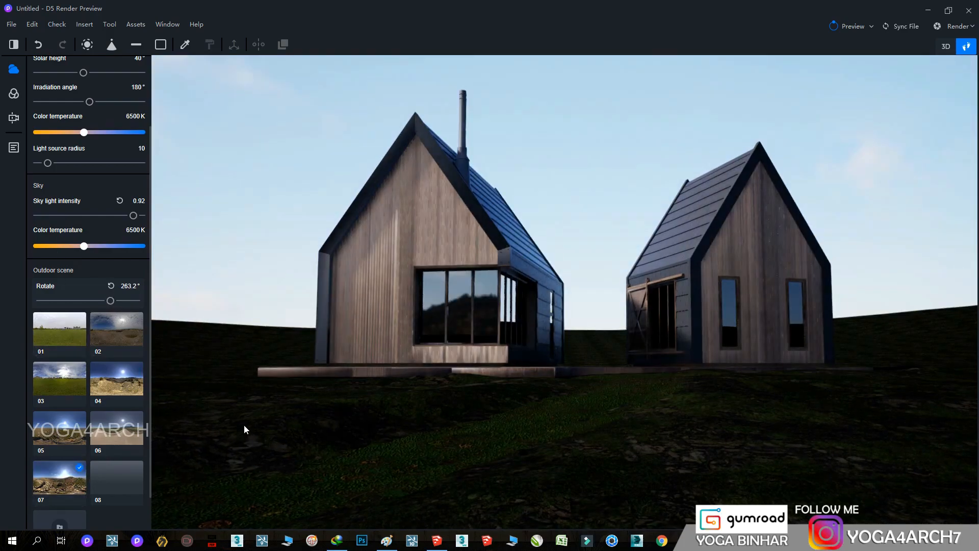
left_click(59, 329)
scroll(93, 222, "up", 3)
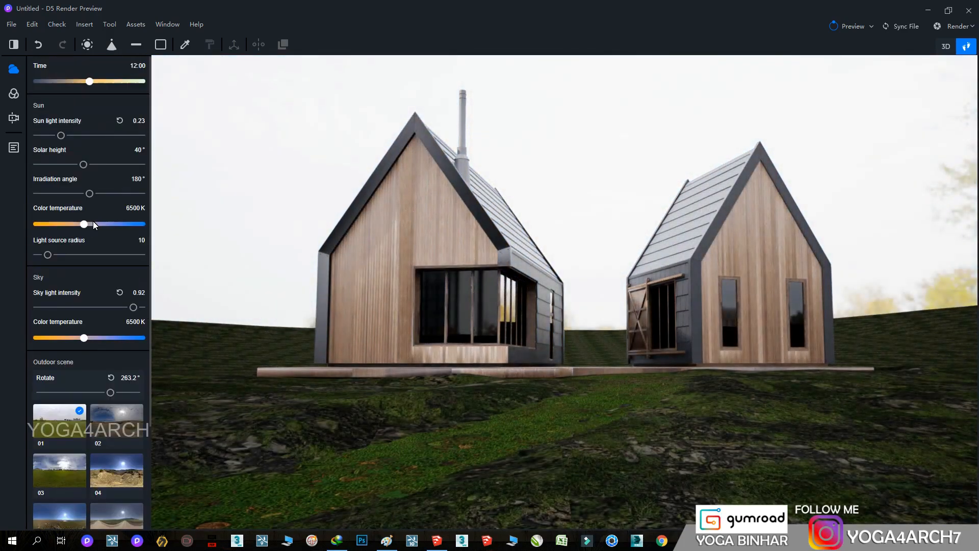
left_click_drag(84, 338, 121, 338)
Paint Grass10 ground cover over the terrain in front of the cabins, using a slightly larger brush radius and variation.
right_click_drag(549, 350, 486, 325)
key("s")
left_click(135, 24)
left_click(140, 112)
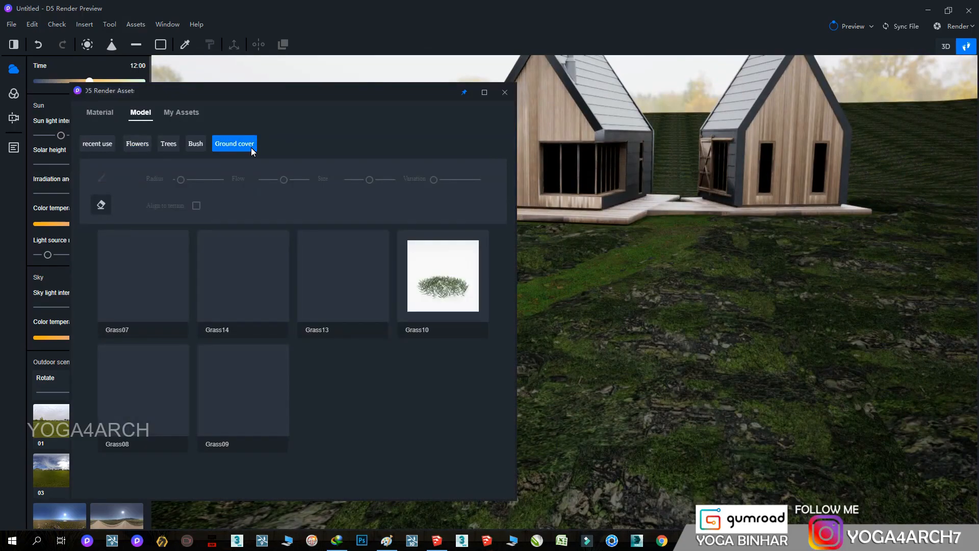
left_click(433, 293)
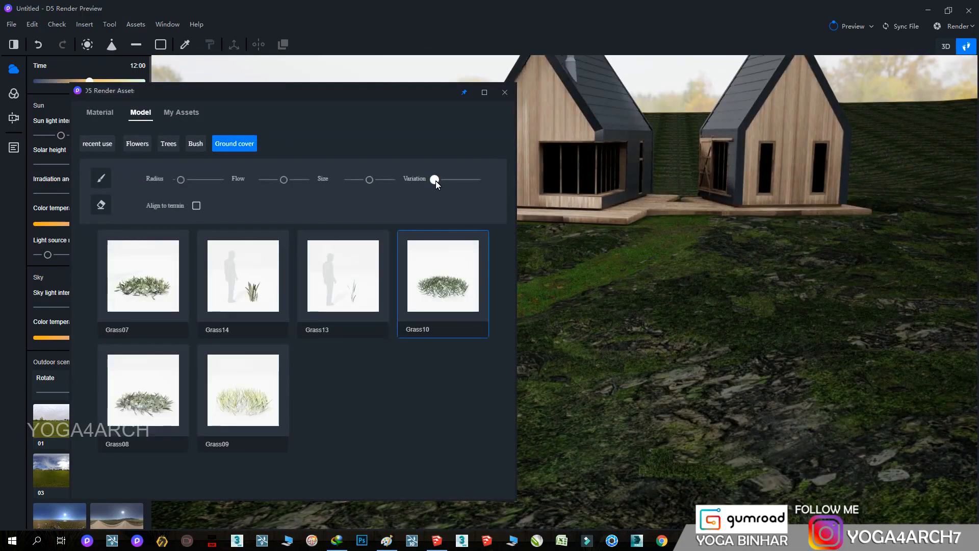
left_click(100, 178)
mouse_move(612, 316)
left_mouse_down()
mouse_move(641, 468)
mouse_move(896, 269)
mouse_move(938, 171)
left_mouse_up()
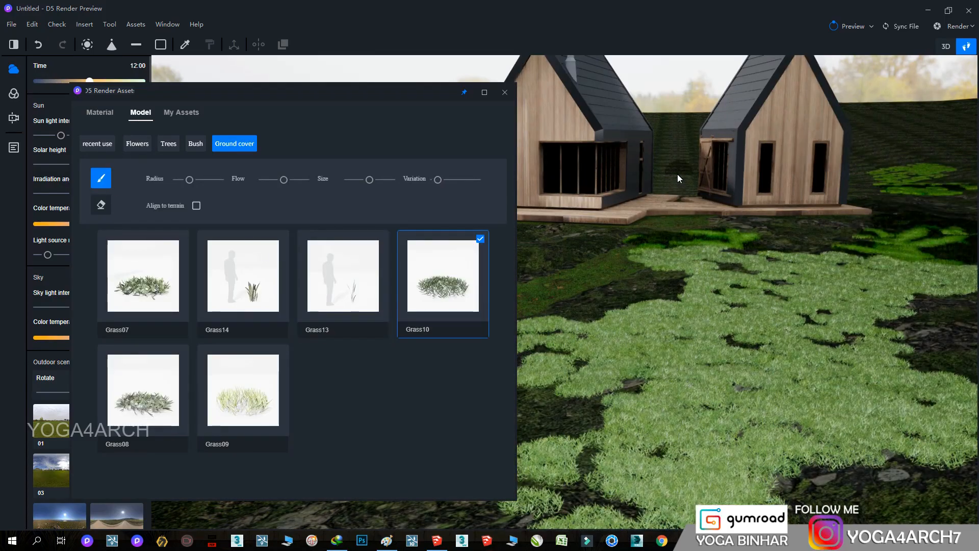
left_click_drag(568, 262, 746, 319)
Paint Grass07 ground cover in patches over the foreground lawn and on the far side of the mossy path.
right_click_drag(745, 319, 717, 329)
left_click(180, 239)
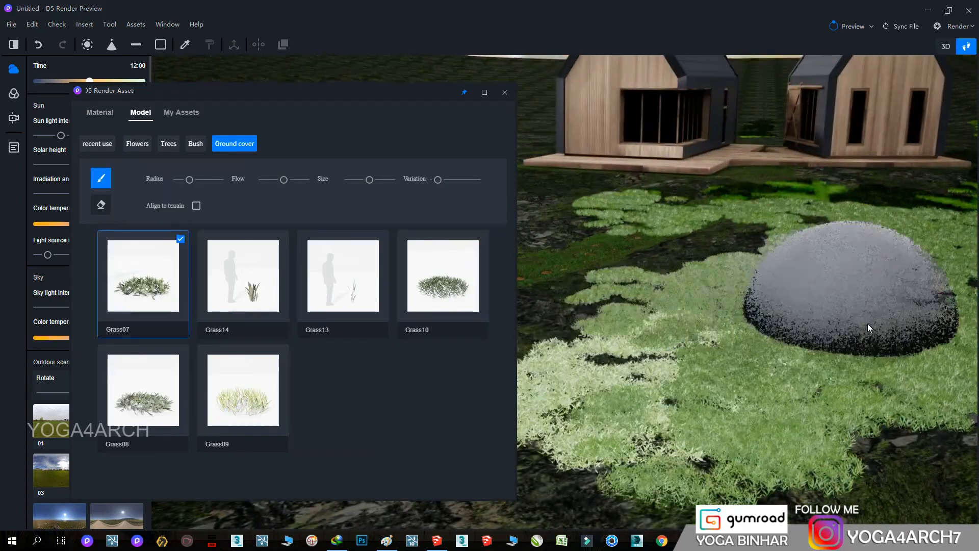
right_click_drag(868, 326, 635, 253)
mouse_move(635, 253)
left_mouse_down()
mouse_move(716, 222)
mouse_move(675, 224)
left_mouse_up()
scroll(675, 223, "up", 3)
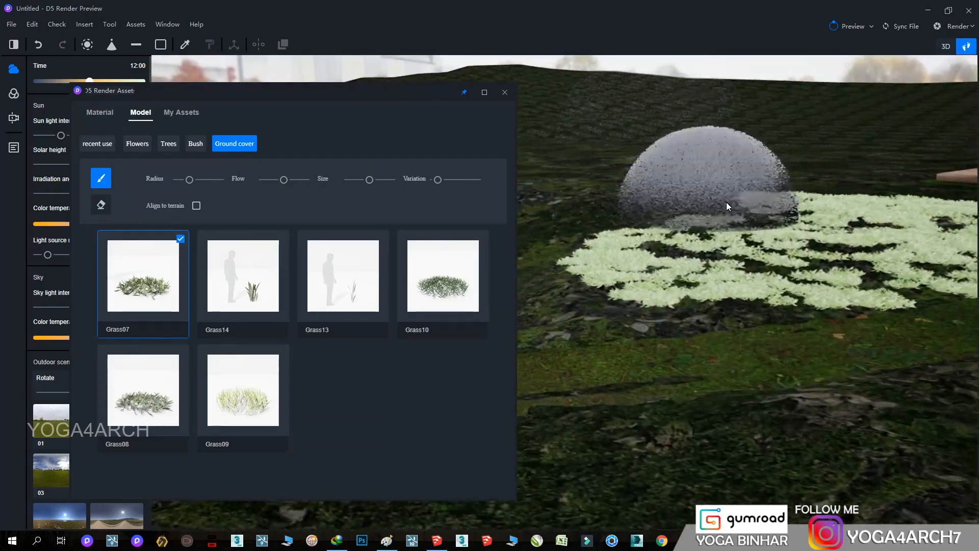
Fill the bare foreground terrain with more Grass10 ground cover.
right_click_drag(748, 253, 970, 204)
left_click(442, 276)
left_click_drag(638, 269, 840, 274)
mouse_move(839, 273)
right_mouse_down()
mouse_move(837, 406)
mouse_move(828, 394)
mouse_move(736, 428)
mouse_move(766, 441)
right_mouse_up()
mouse_move(766, 441)
left_mouse_down()
mouse_move(718, 262)
mouse_move(864, 241)
mouse_move(678, 394)
mouse_move(913, 219)
left_mouse_up()
Blend Grass07 patches into the foreground lawn, close the asset library and return to the Scene 2 view.
right_click_drag(913, 219, 893, 326)
left_click(143, 275)
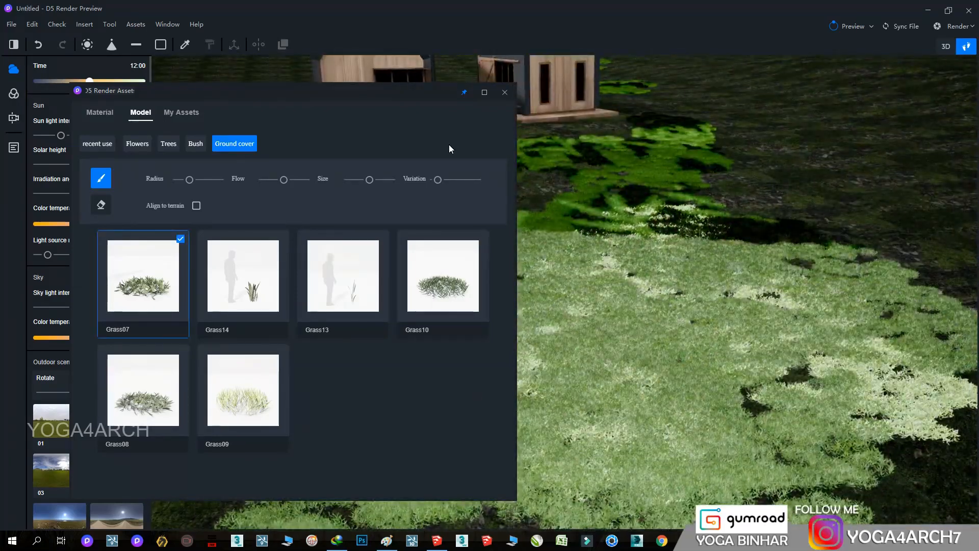
right_click_drag(644, 331, 382, 345)
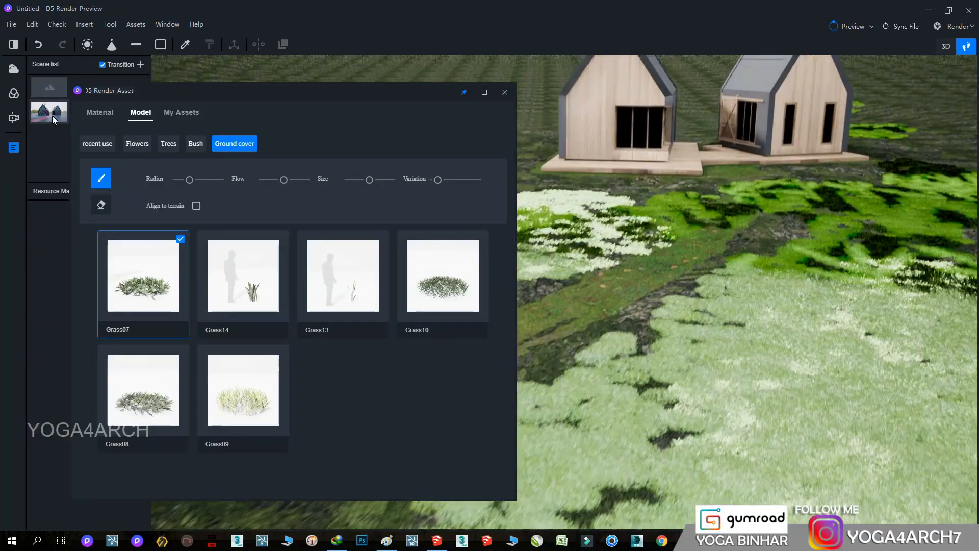
left_click(52, 113)
left_click(505, 92)
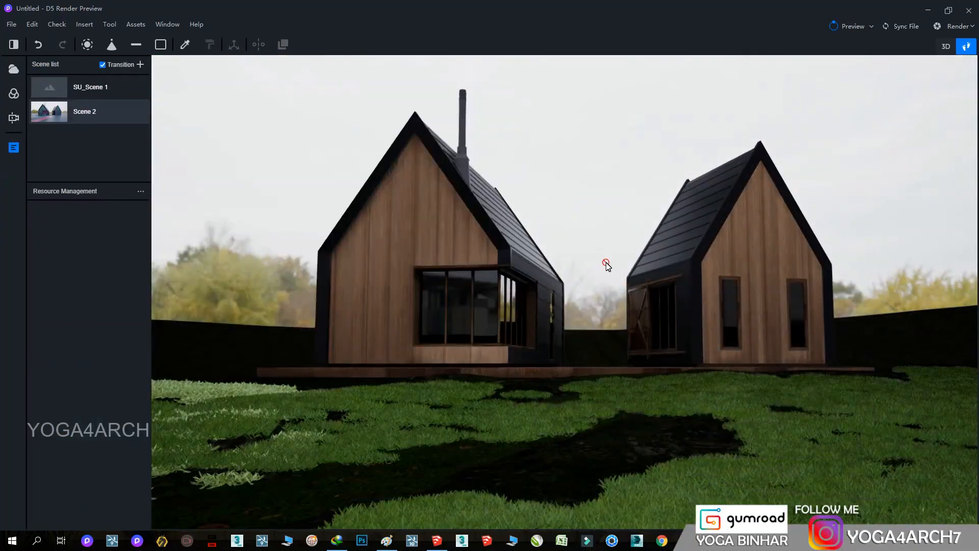
Set the sky light intensity to 0.26 and the sun light intensity to 0.38.
left_click(15, 70)
left_click_drag(48, 136, 64, 138)
left_click_drag(141, 307, 67, 308)
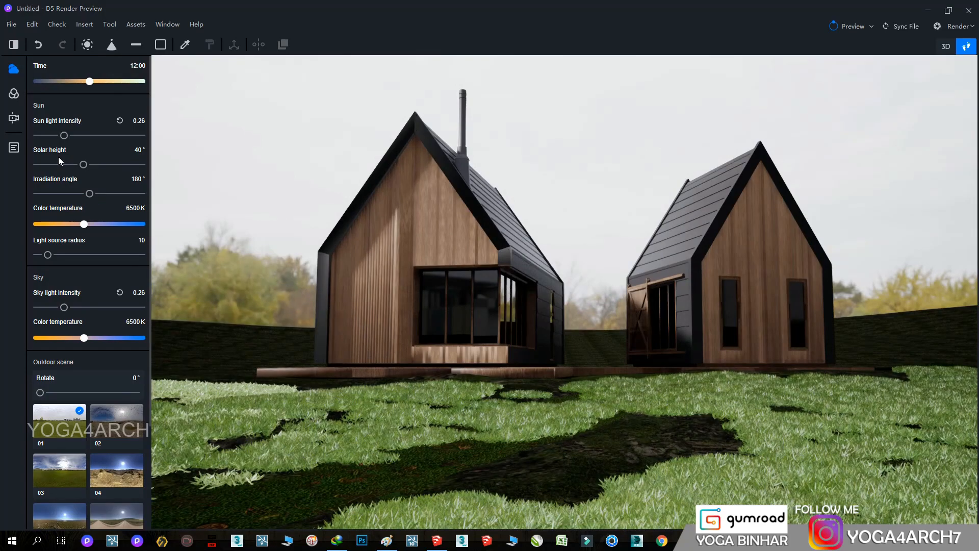
left_click_drag(64, 136, 96, 140)
Set the exposure to 0.17 EV, update the saved Scene 2, and set the sky light intensity to 0.59.
left_click(13, 93)
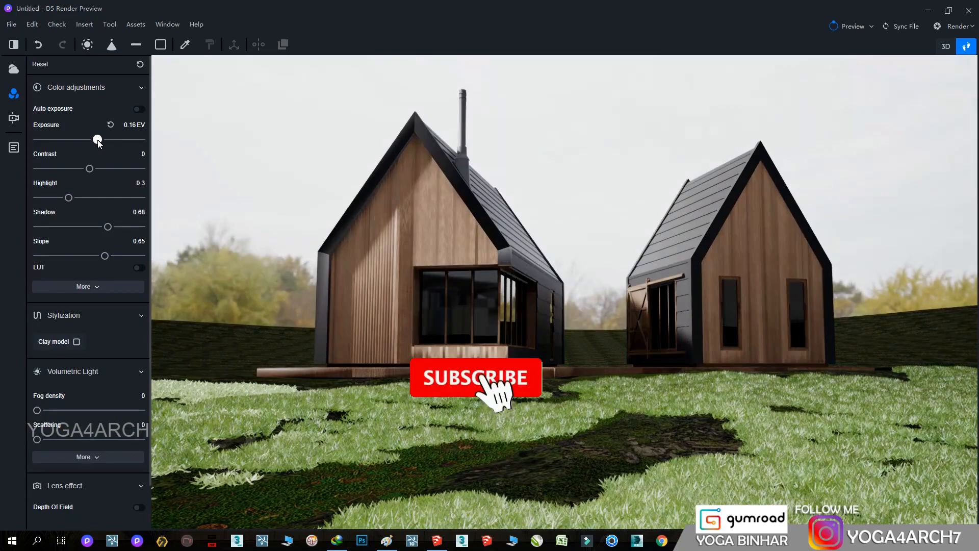
left_click(97, 140)
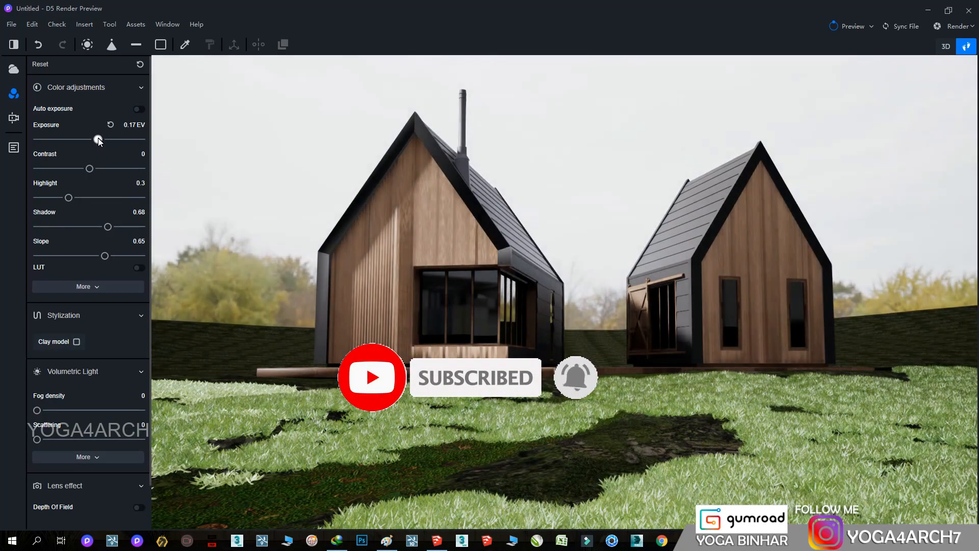
left_click(14, 147)
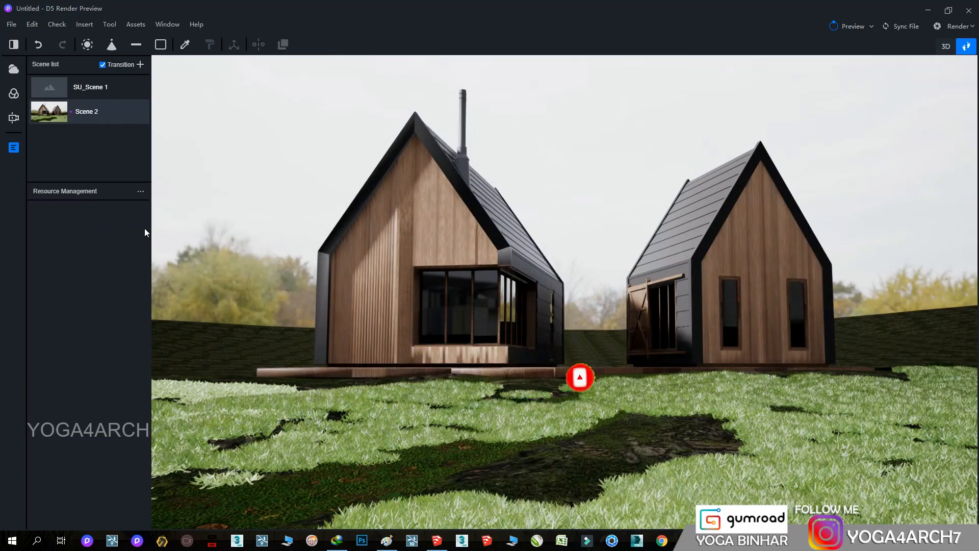
left_click(14, 69)
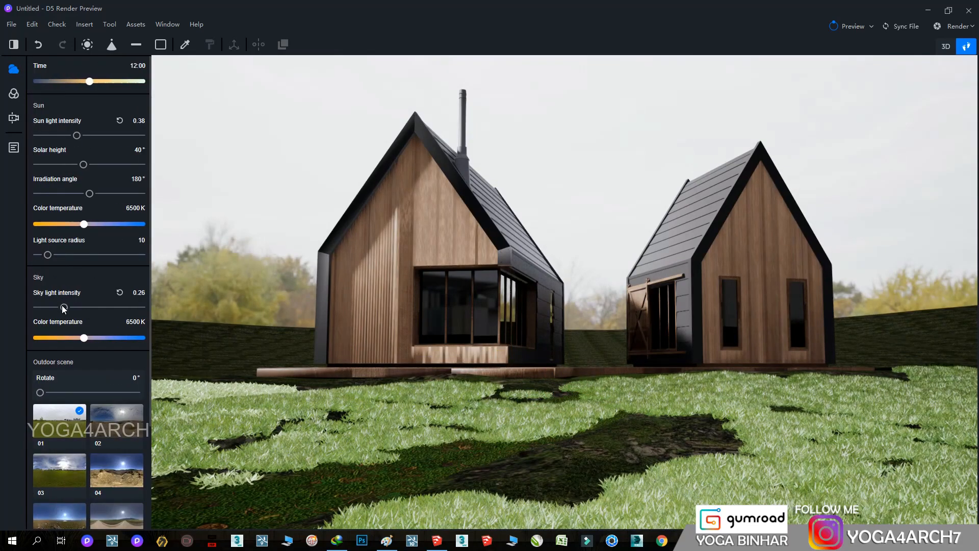
left_click_drag(64, 307, 106, 307)
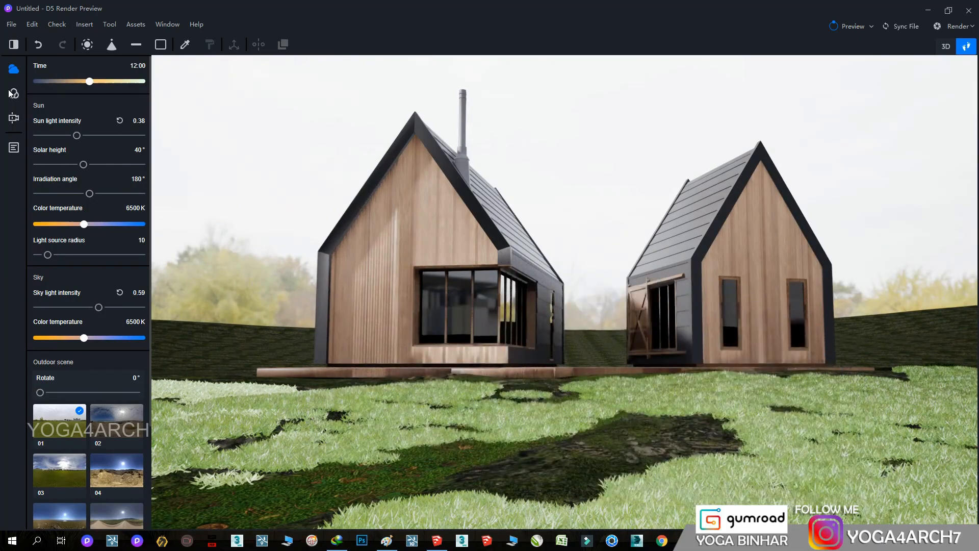
Place a Tree04 beside the smaller cabin and a Tree09 on the lawn in front of it.
left_click(136, 26)
left_click(166, 146)
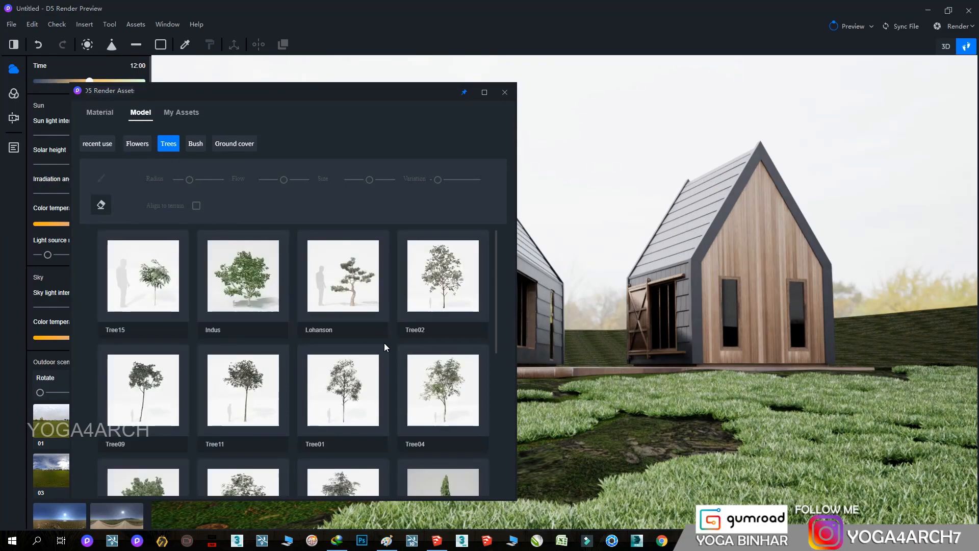
left_click(443, 391)
left_click(844, 408)
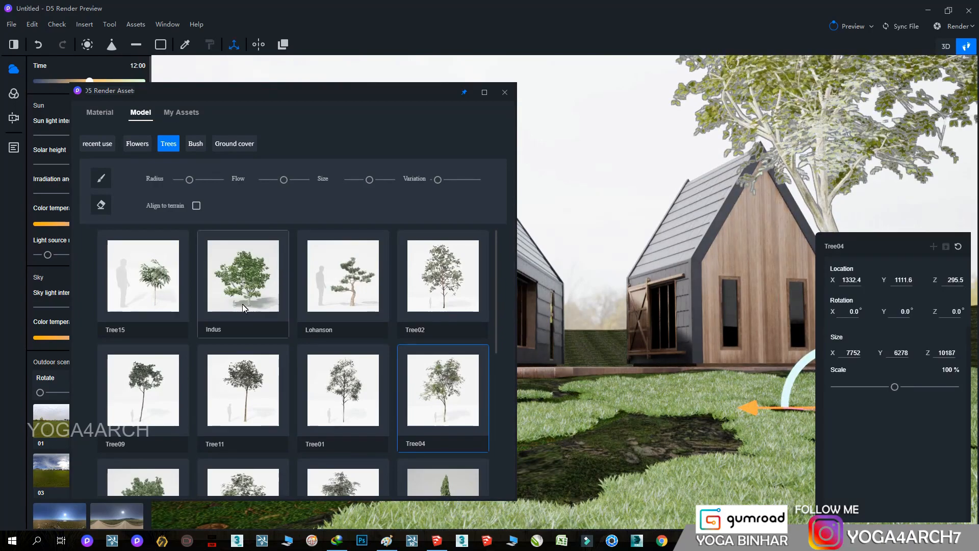
left_click(143, 390)
left_click(765, 484)
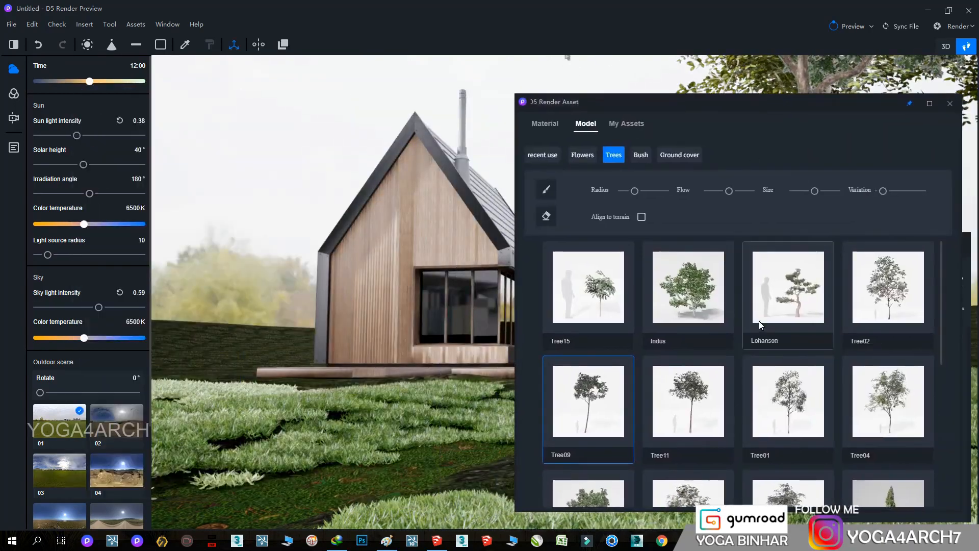
Place another Tree09 in front of the larger cabin and a Laurel tree on the grass farther out beside it.
left_click(297, 400)
left_click(689, 296)
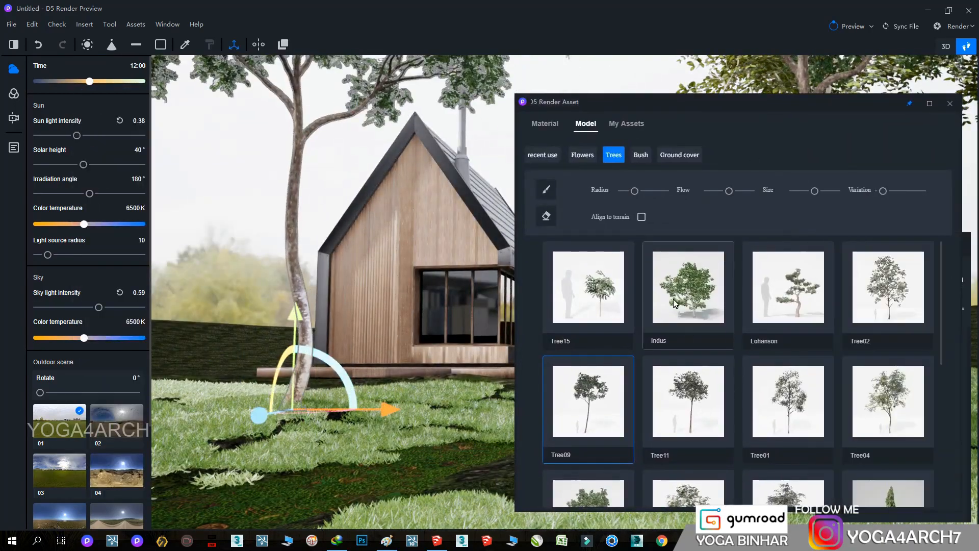
left_click(588, 489)
left_click(178, 393)
left_click(325, 189)
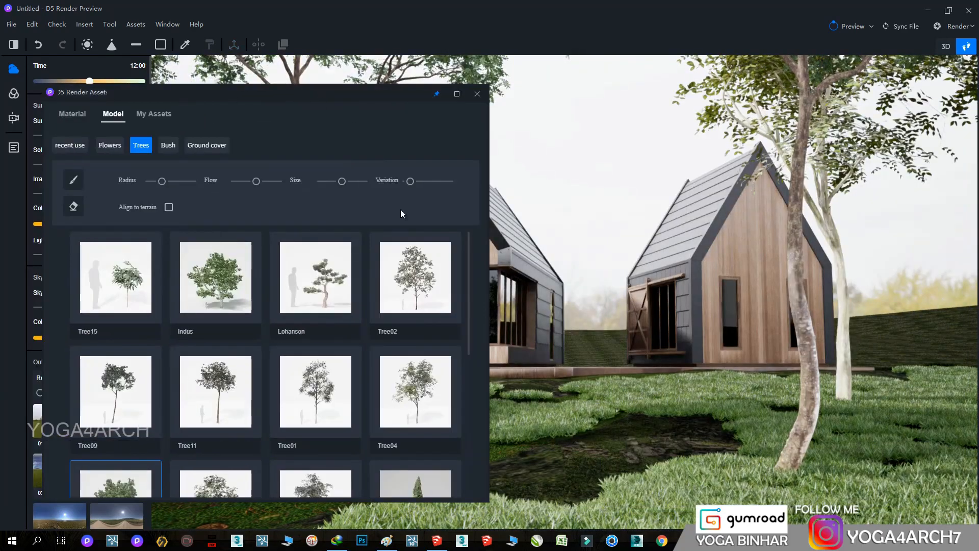
Raise the color value of the rocky terrain to about 25 and that of the mossy ground patch to 18.
left_click(632, 426)
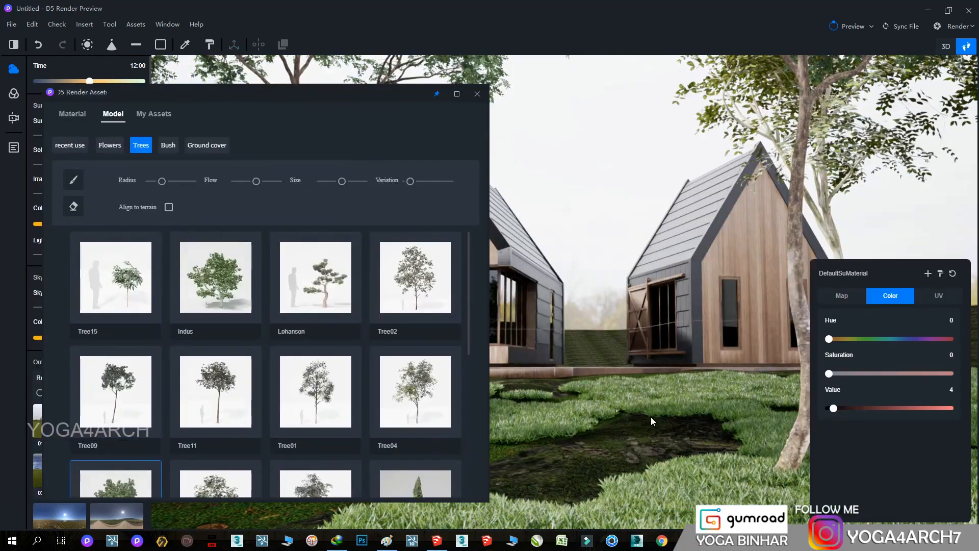
left_click(883, 409)
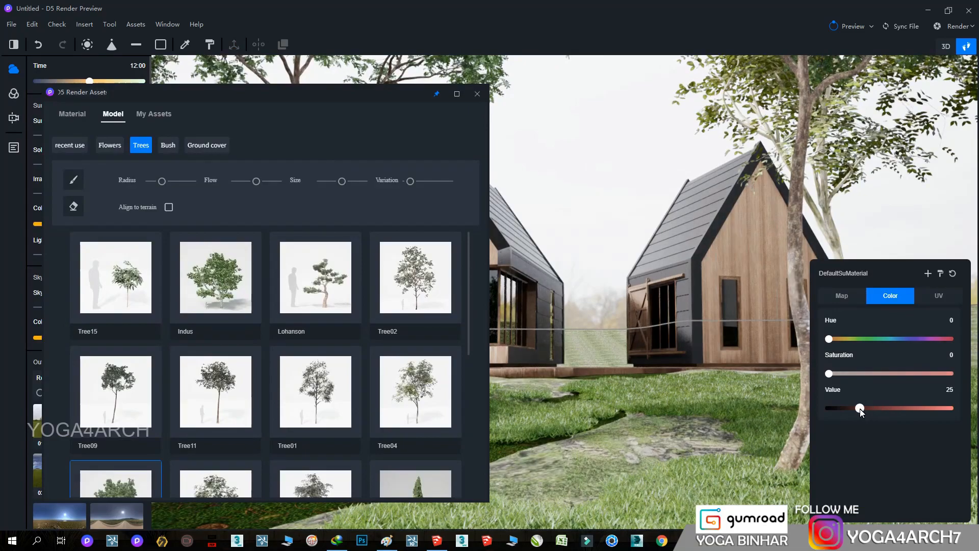
left_click(587, 350)
left_click(886, 409)
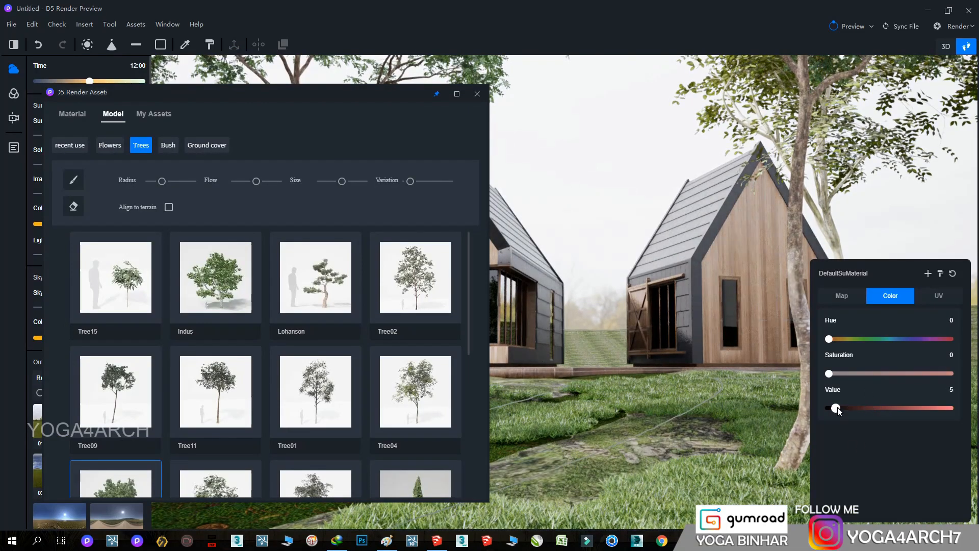
left_click_drag(836, 409, 854, 408)
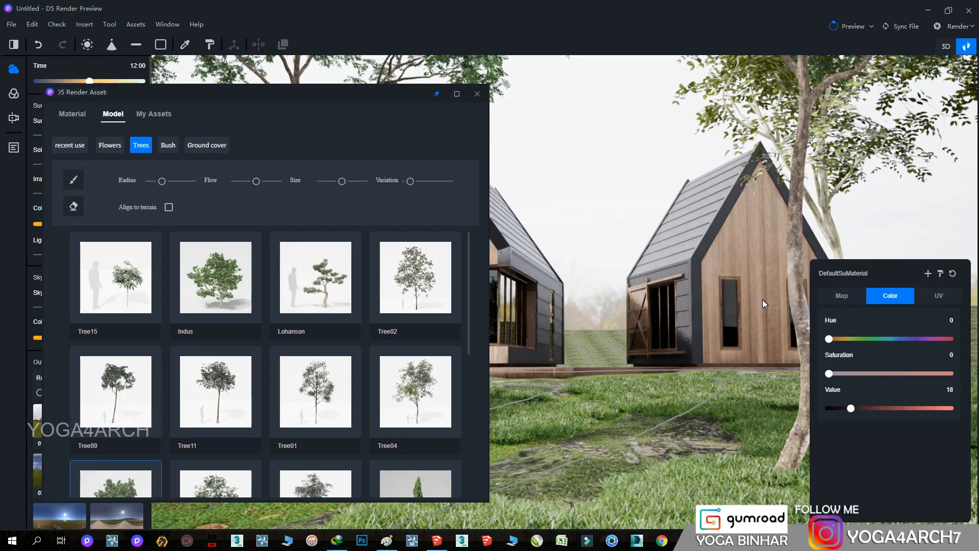
left_click(594, 204)
Place a Tree05 on the grass at the outer side of the smaller cabin.
left_click_drag(297, 94, 480, 85)
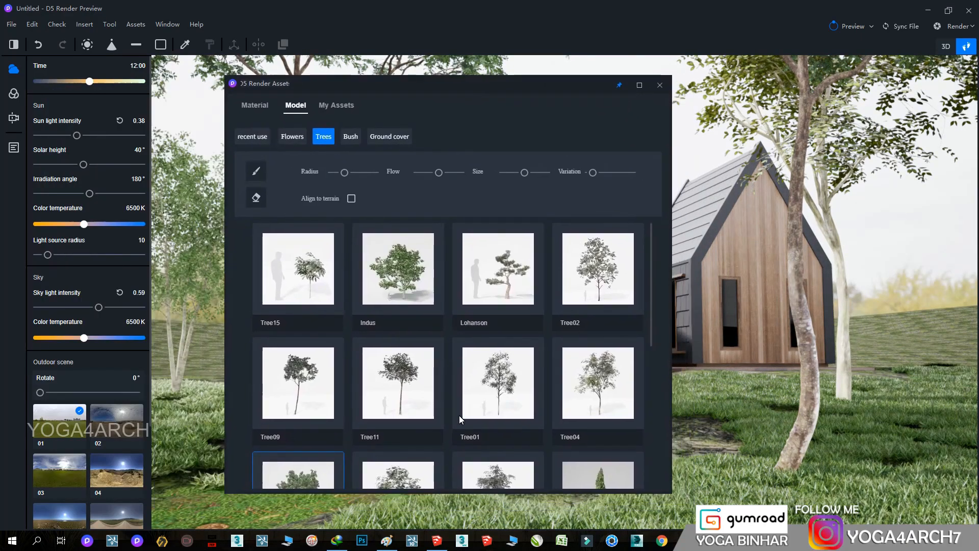
scroll(457, 421, "down", 2)
left_click(501, 420)
left_click(926, 411)
Paint groups of Tree05 on the terrain around the cabins with the brush, using a slightly larger size setting.
right_click_drag(709, 357, 685, 238)
left_click_drag(408, 83, 309, 76)
left_click(157, 163)
key("s")
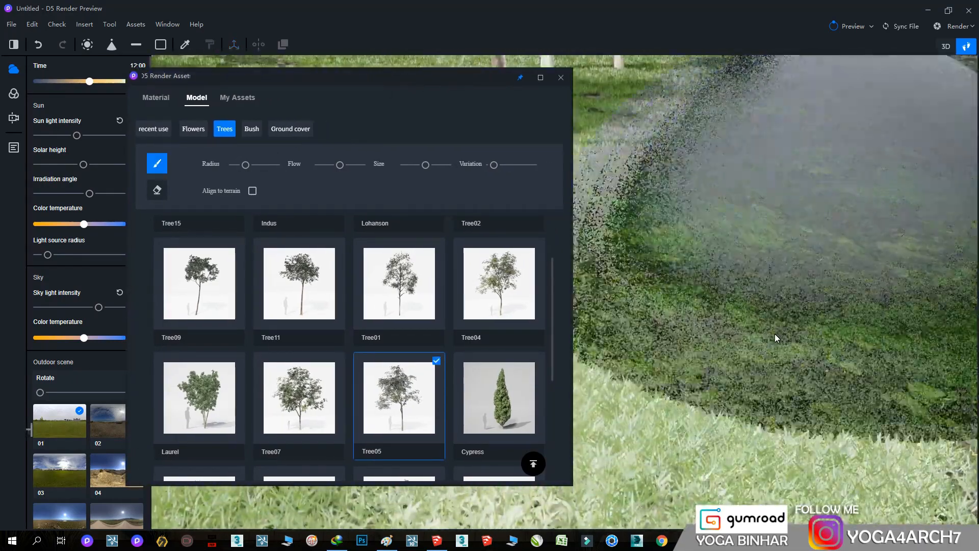
right_click_drag(843, 118, 507, 225)
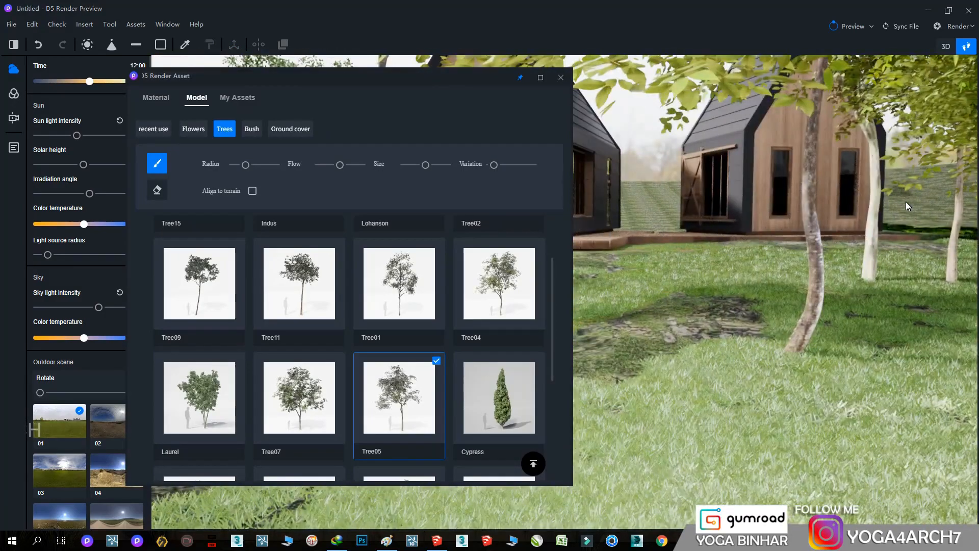
right_click_drag(659, 221, 511, 231)
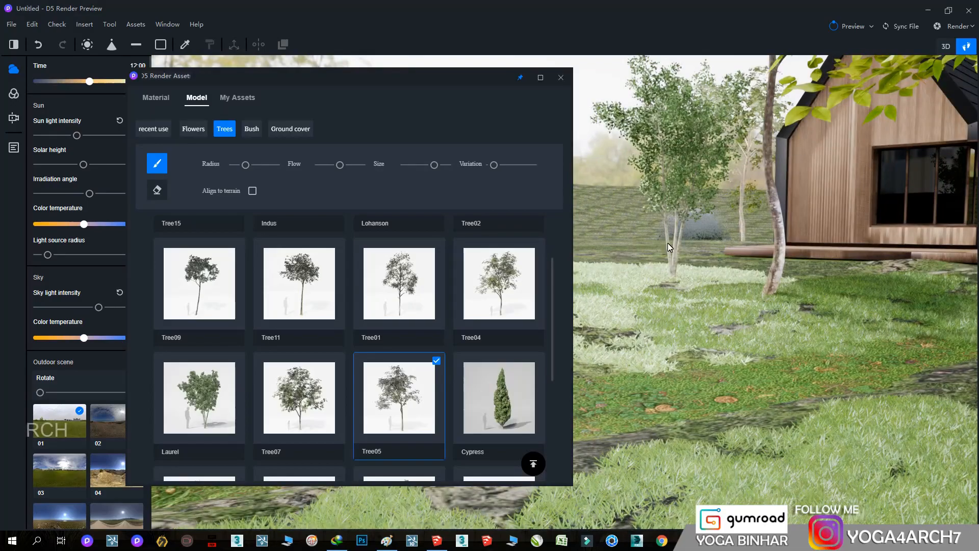
right_click_drag(590, 241, 845, 265)
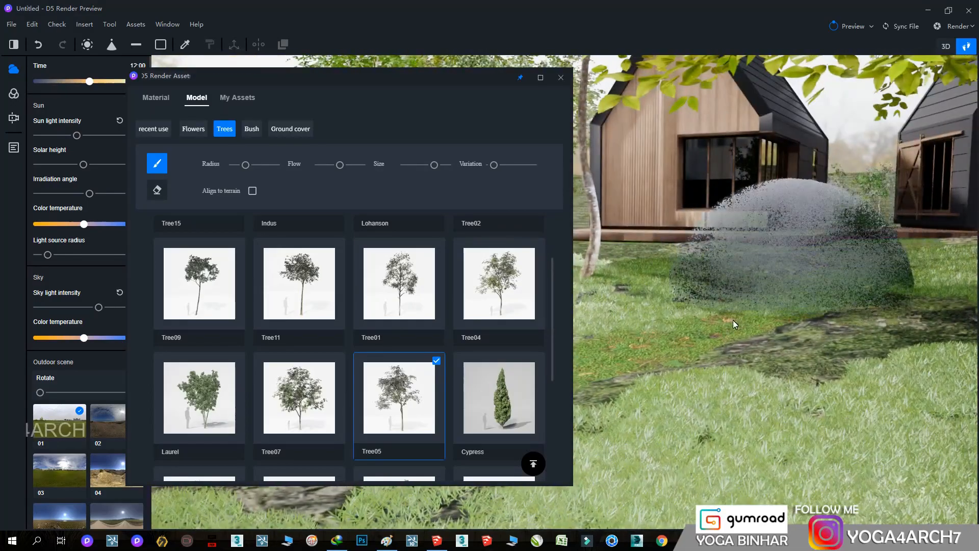
right_click_drag(750, 313, 480, 295)
left_click(831, 322)
left_click(157, 164)
Switch the viewport preview to Low Quality and close the asset library.
left_click(872, 26)
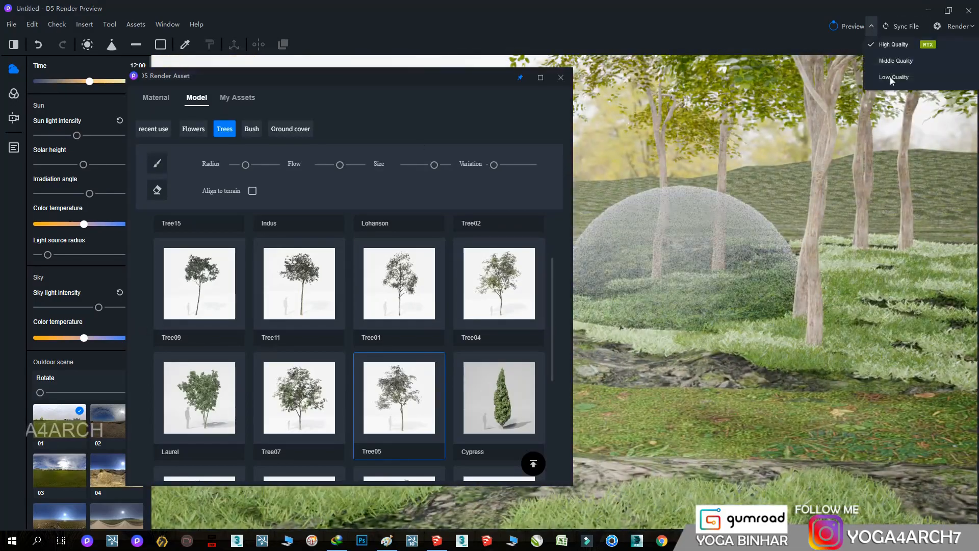
left_click(888, 77)
right_click_drag(762, 240, 715, 265)
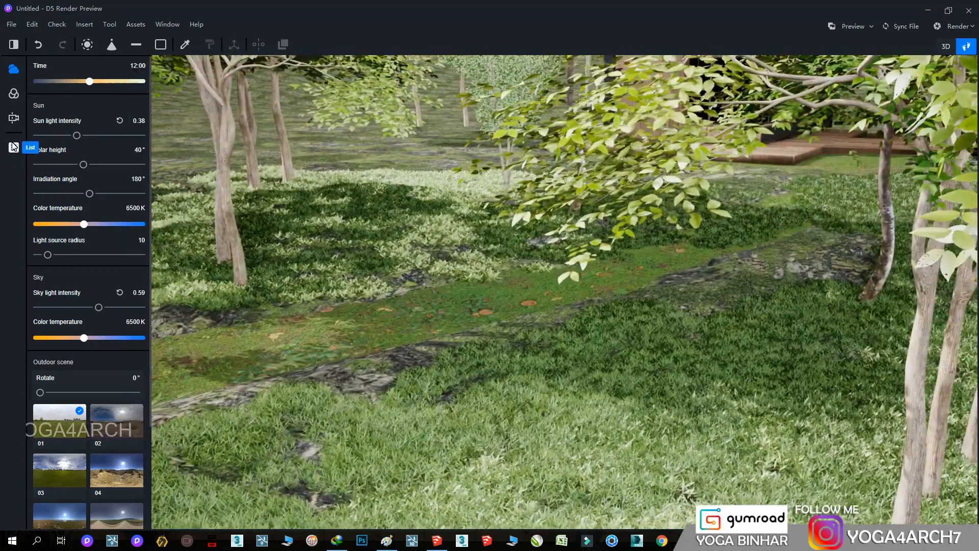
left_click(13, 148)
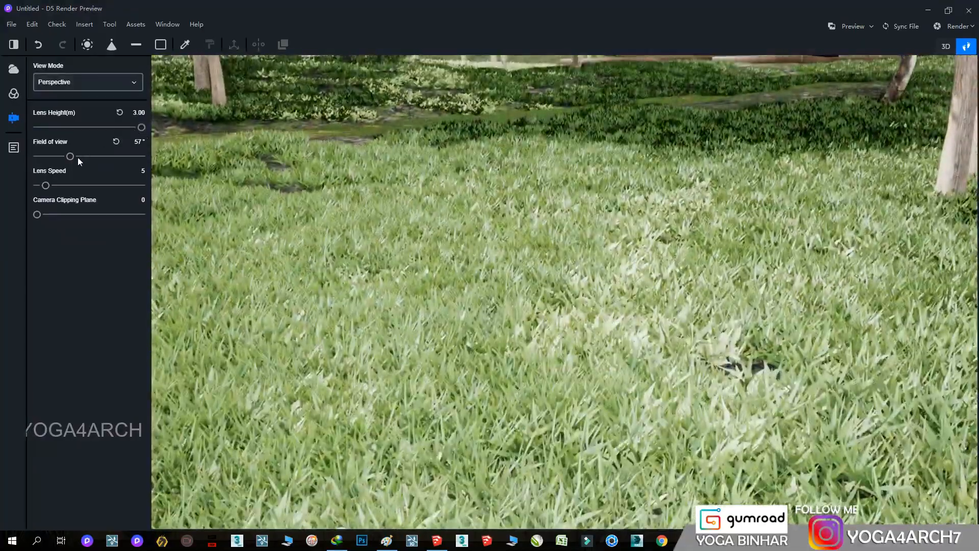
Widen the camera's field of view to 98.9° and inspect the cabins and planted trees from above.
left_click_drag(77, 157, 97, 156)
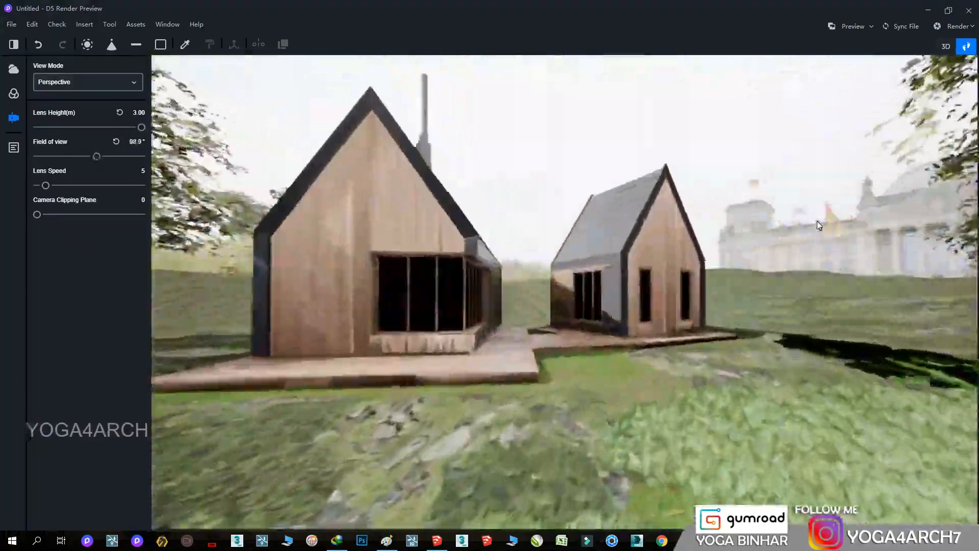
key("w")
right_click_drag(817, 221, 517, 329)
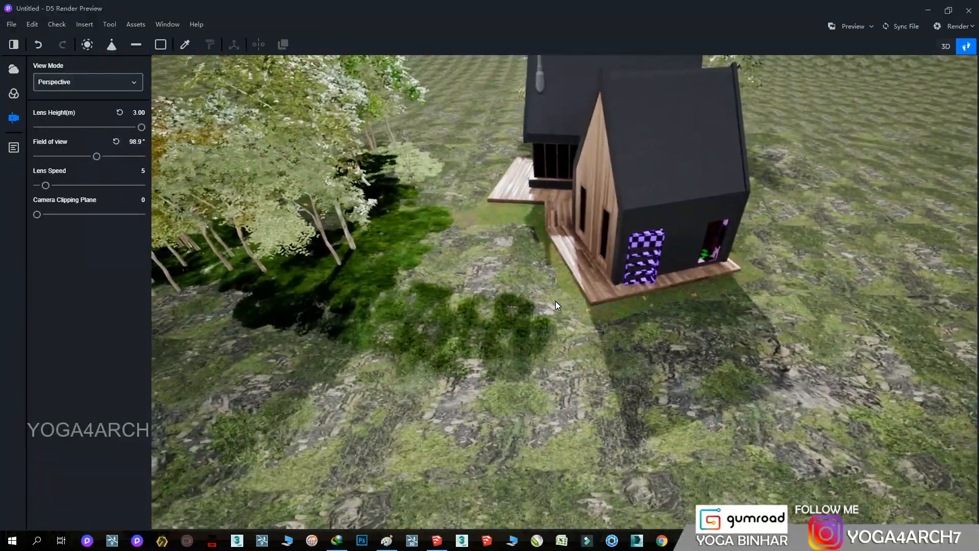
Place a Tree01 on the open ground near the outer side of the smaller cabin.
left_click(681, 244)
key("Escape")
right_click_drag(677, 308, 474, 376)
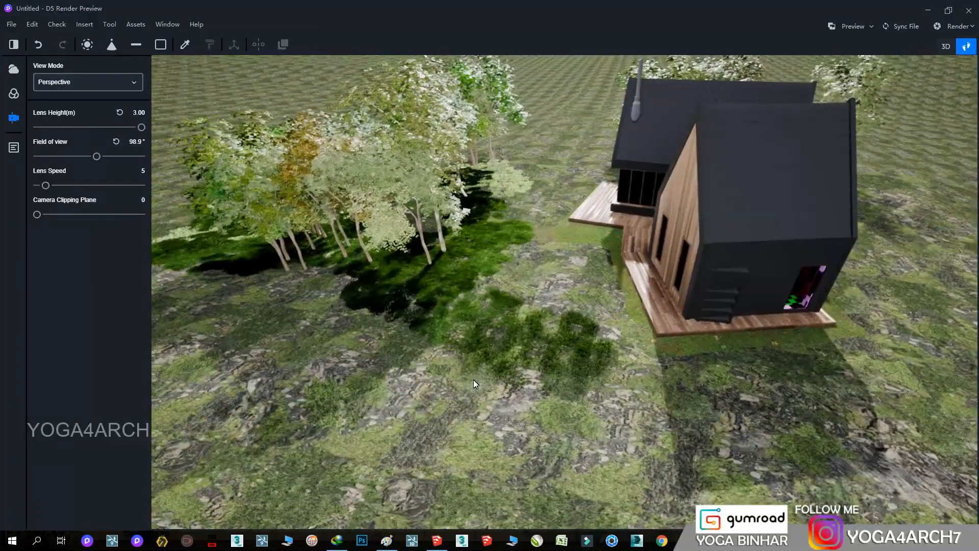
left_click(140, 23)
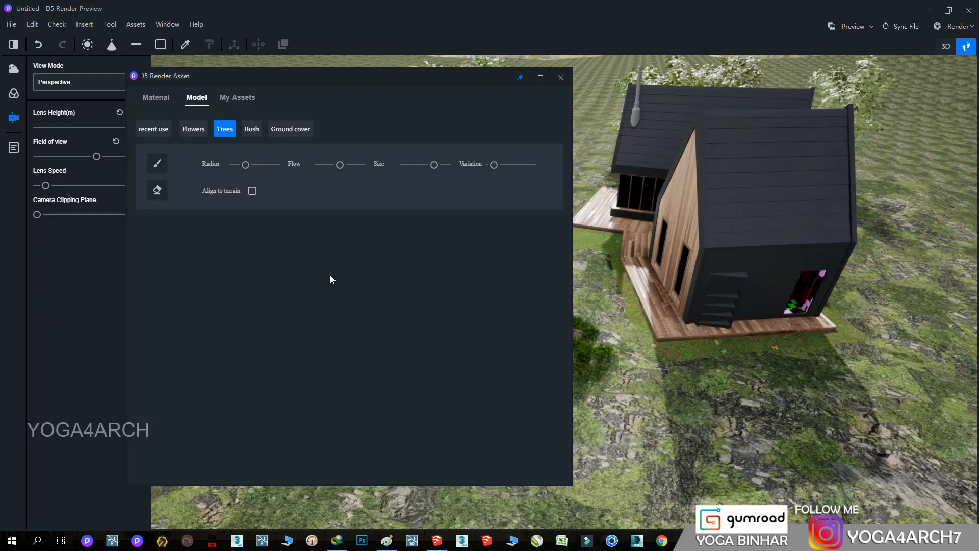
left_click(399, 375)
left_click(651, 443)
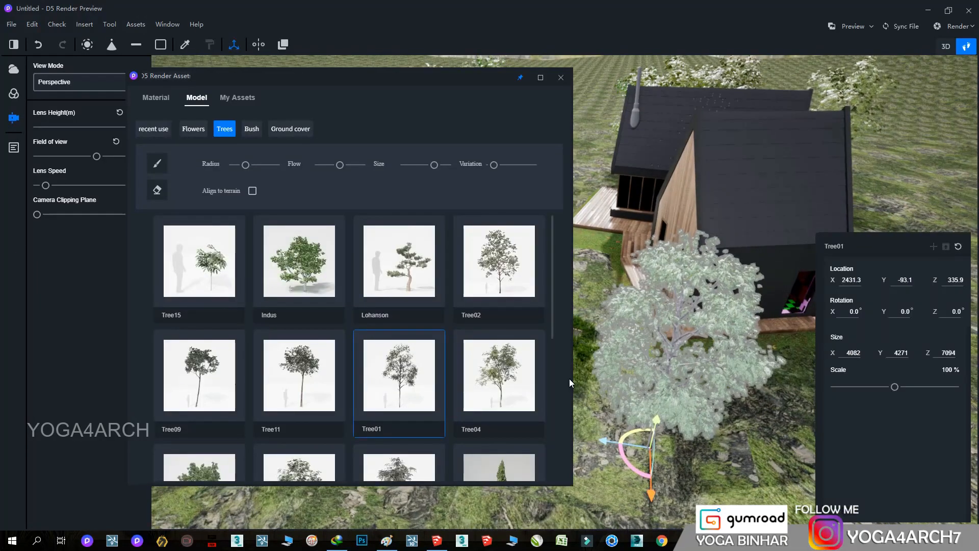
Add a Tree04 and paint more Tree04 around the cabins with the brush.
scroll(629, 384, "down", 3)
left_click(722, 417)
mouse_move(723, 417)
right_mouse_down()
mouse_move(696, 391)
mouse_move(834, 357)
mouse_move(820, 282)
mouse_move(846, 388)
mouse_move(877, 395)
mouse_move(888, 333)
right_mouse_up()
left_click(157, 163)
left_click(499, 375)
left_click(718, 367)
left_click_drag(889, 332, 691, 463)
mouse_move(691, 463)
right_mouse_down()
mouse_move(633, 474)
mouse_move(678, 317)
mouse_move(735, 357)
mouse_move(783, 227)
right_mouse_up()
mouse_move(783, 226)
left_mouse_down()
mouse_move(679, 352)
mouse_move(625, 388)
left_mouse_up()
Return to the Scene 2 camera view and close the asset library.
left_click(13, 148)
left_click(53, 118)
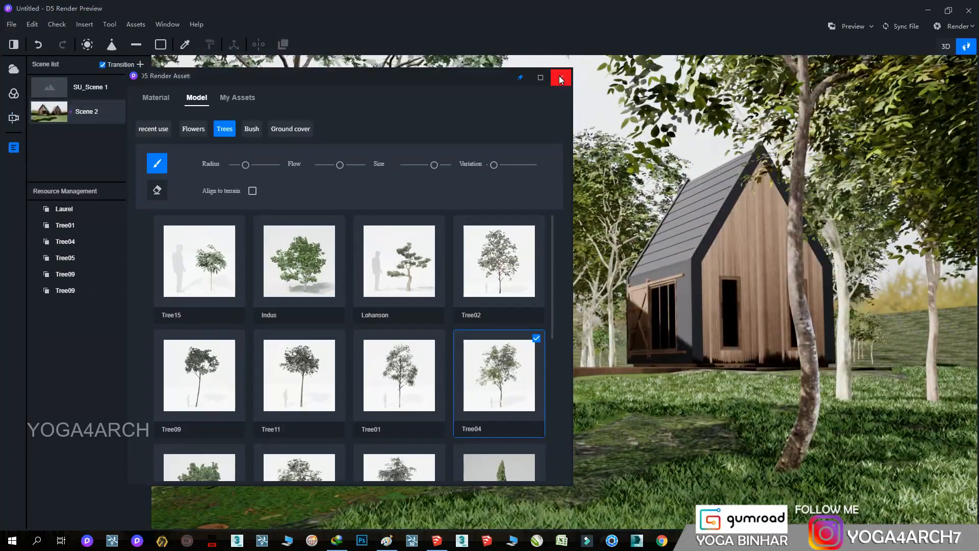
left_click(561, 78)
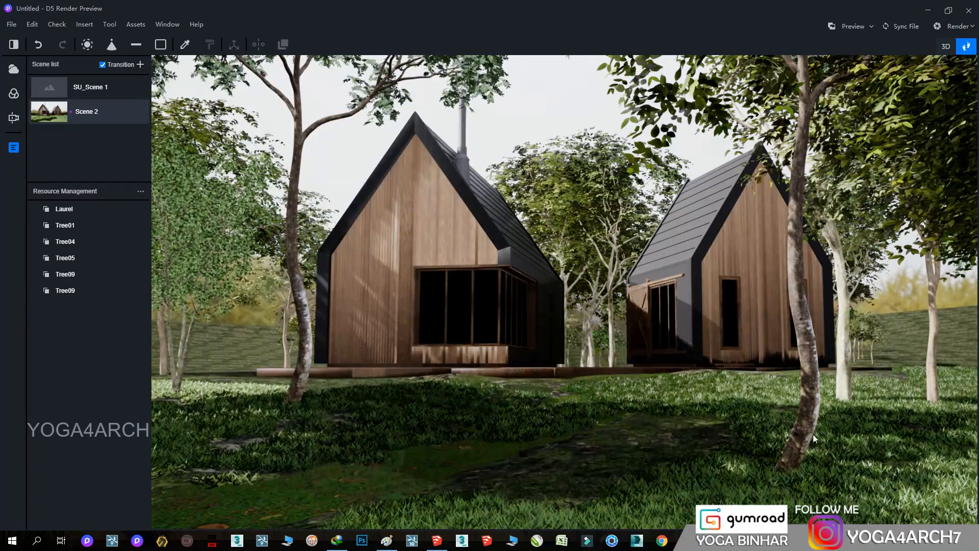
Place a Grass10 ground cover clump on the lawn in front of the smaller cabin.
left_click(109, 46)
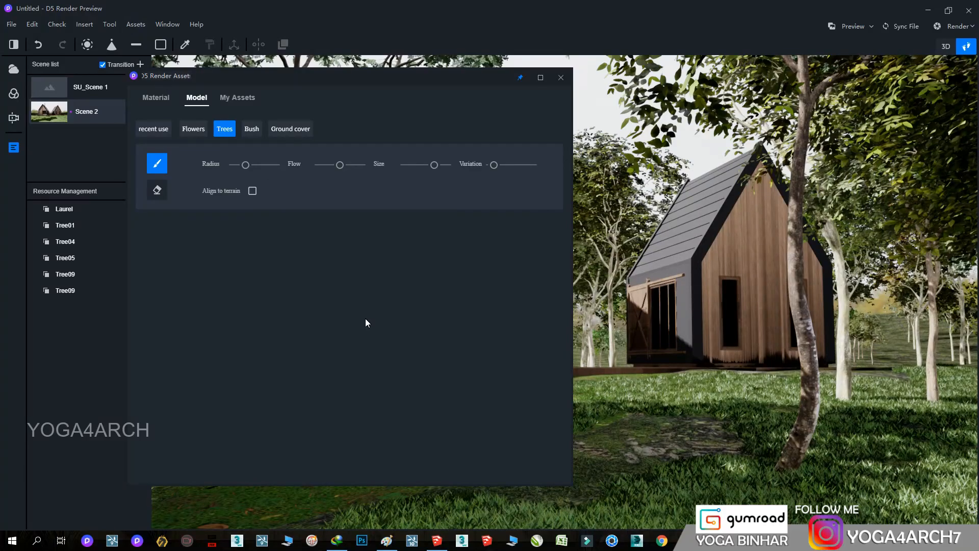
left_click(286, 129)
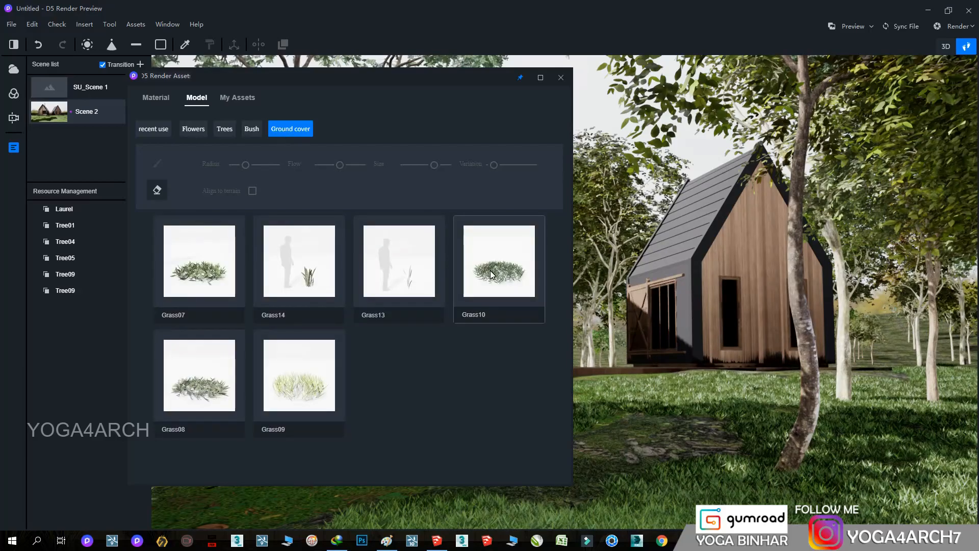
left_click(711, 436)
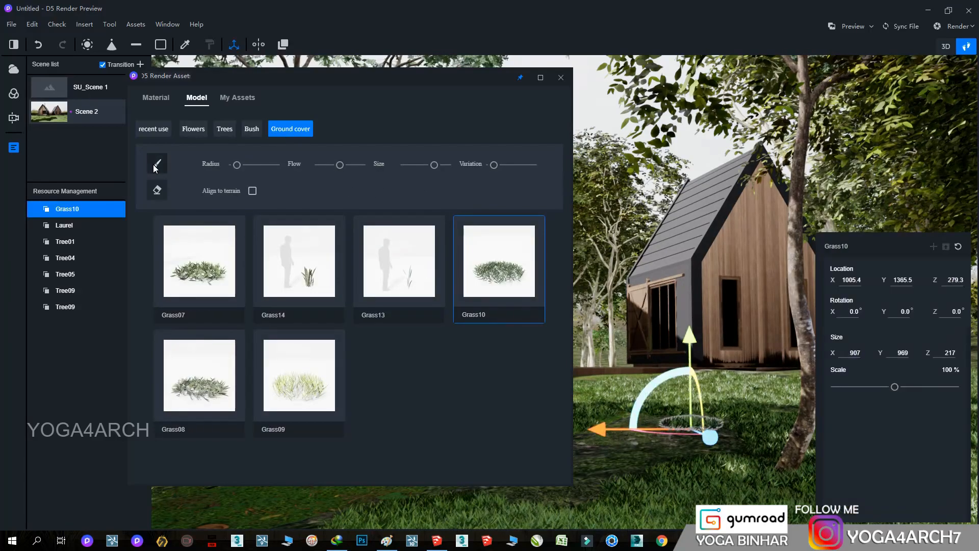
Try the brush and eraser with Grass10 and Grass09 on the mossy ground in front of the cabins.
left_click(157, 163)
right_click_drag(598, 498, 408, 515)
left_click(157, 190)
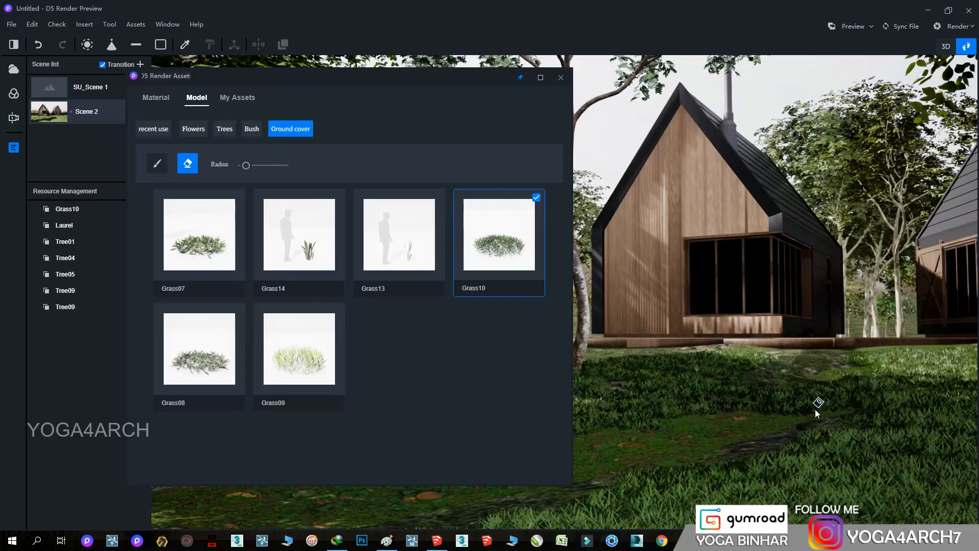
scroll(820, 405, "up", 3)
right_click_drag(790, 405, 857, 388)
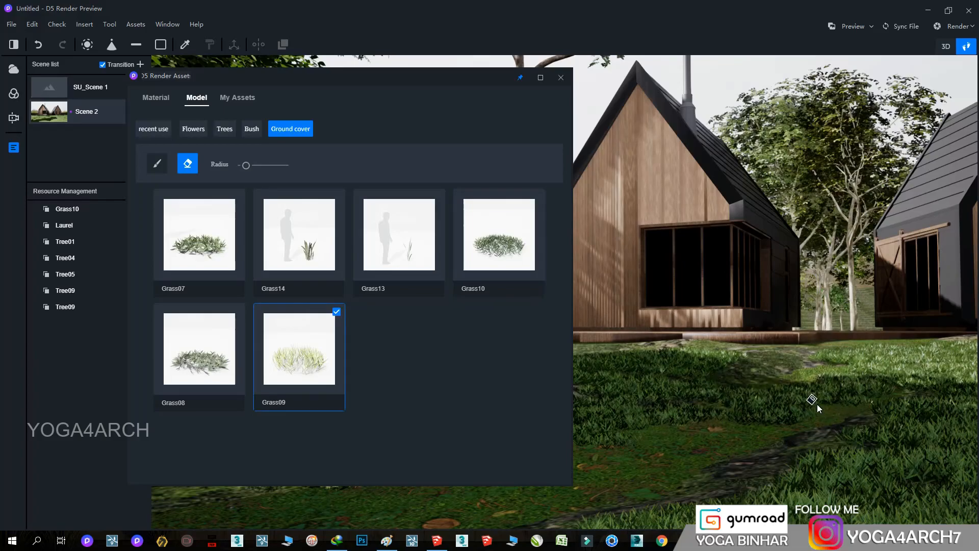
left_click(157, 164)
right_click_drag(696, 401, 597, 431)
mouse_move(752, 395)
right_mouse_down()
mouse_move(669, 414)
mouse_move(966, 373)
mouse_move(929, 464)
right_mouse_up()
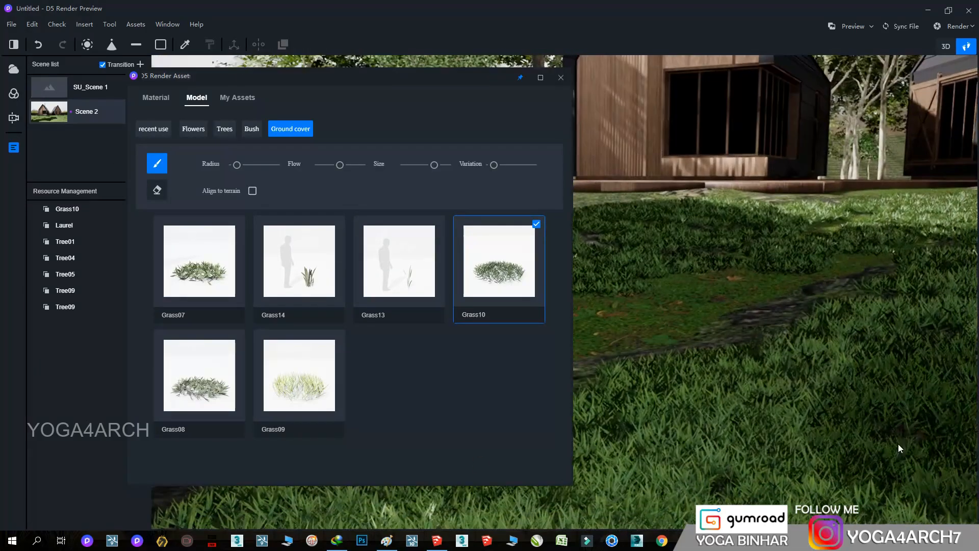
right_click_drag(763, 453, 719, 359)
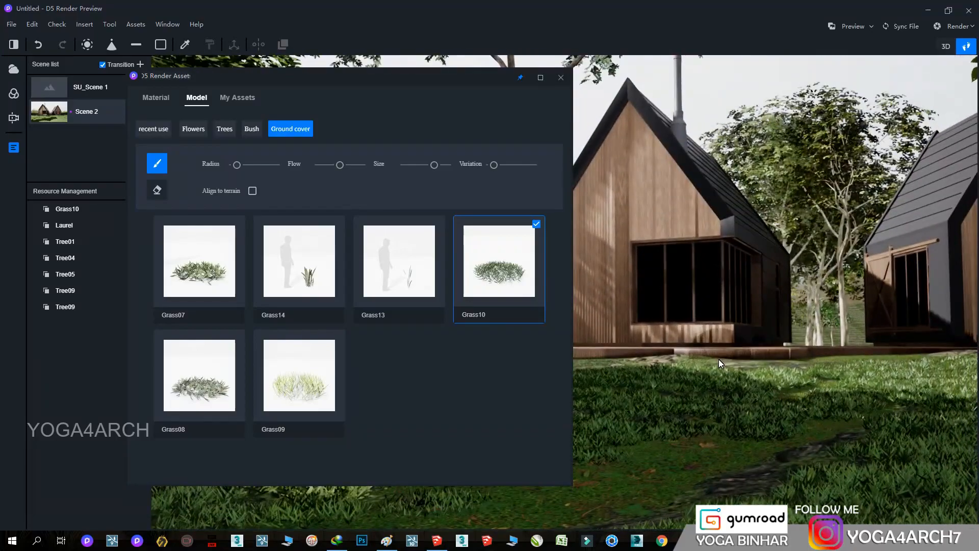
Narrow the asset library window and place two Grass12 ferns on the lawn in front of the cabins.
left_click(252, 130)
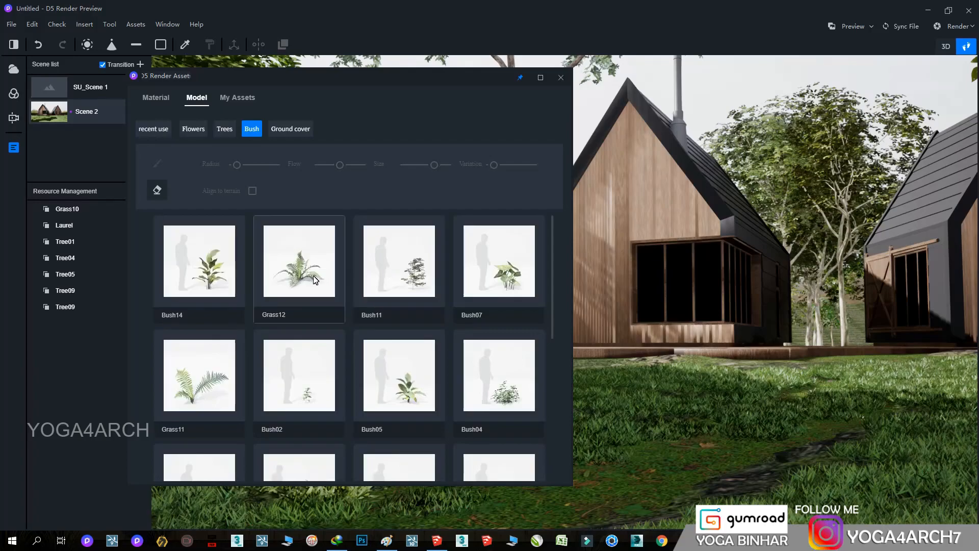
left_click(813, 515)
right_click_drag(714, 306, 913, 428)
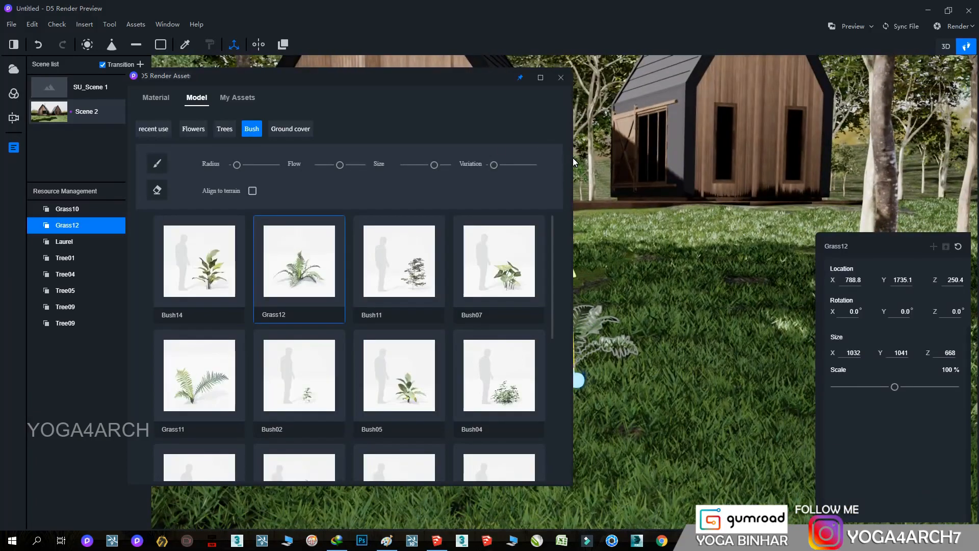
left_click_drag(573, 158, 359, 165)
left_click(316, 299)
left_click(781, 438)
Place three Bush11 plants, one on the lawn and one near the front of each cabin.
left_click(220, 377)
left_click(750, 293)
left_click(230, 377)
left_click(802, 216)
left_click(242, 345)
left_click(503, 218)
Place a Bush07 on the lawn near the tree and rotate the foreground Grass12 to Y -68.7°.
scroll(276, 347, "down", 1)
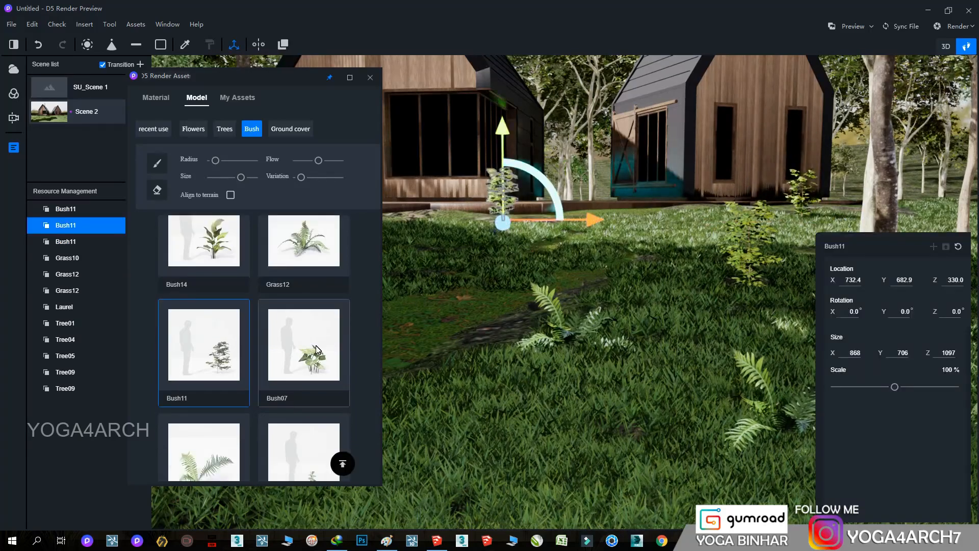
left_click(301, 346)
left_click(829, 310)
left_click(733, 379)
Place two Bush05 plants, one in the foreground lawn and one in front of the larger cabin.
scroll(214, 367, "down", 4)
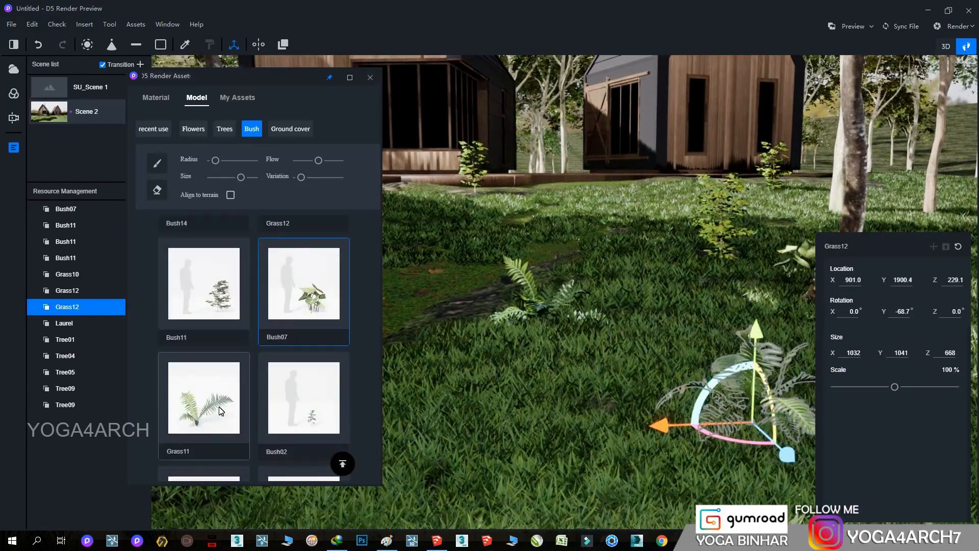
left_click(204, 368)
left_click(822, 359)
right_click_drag(821, 360, 192, 387)
left_click(192, 386)
left_click(552, 239)
right_click_drag(553, 239, 522, 303)
Place a Bush08 behind the leaning tree and a Bush13 in front of the larger cabin's window.
scroll(301, 357, "down", 2)
left_click(304, 383)
left_click(537, 311)
scroll(261, 371, "down", 3)
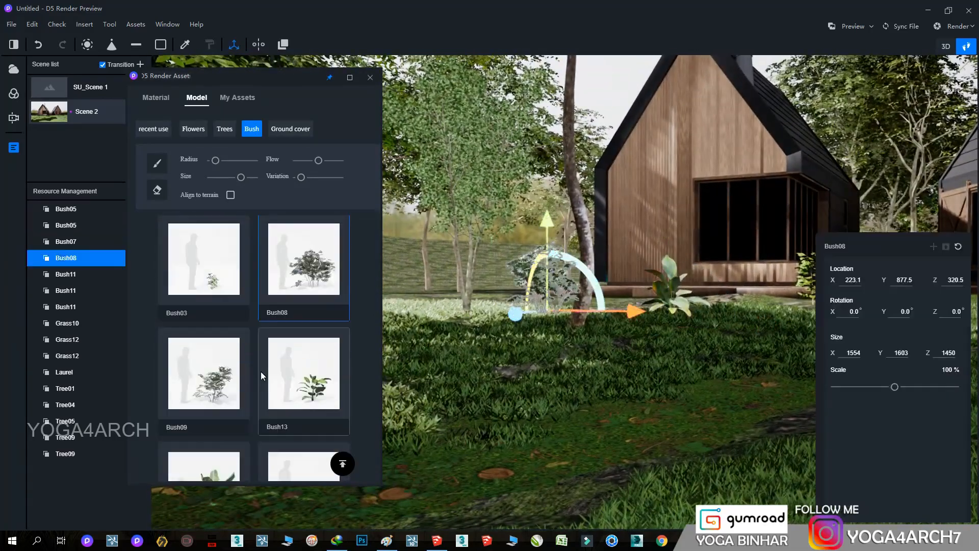
left_click(304, 313)
left_click(743, 335)
right_click_drag(744, 335, 684, 286)
Place two Bush01 plants and a Bush12 among the ferns in the foreground lawn.
scroll(237, 440, "down", 4)
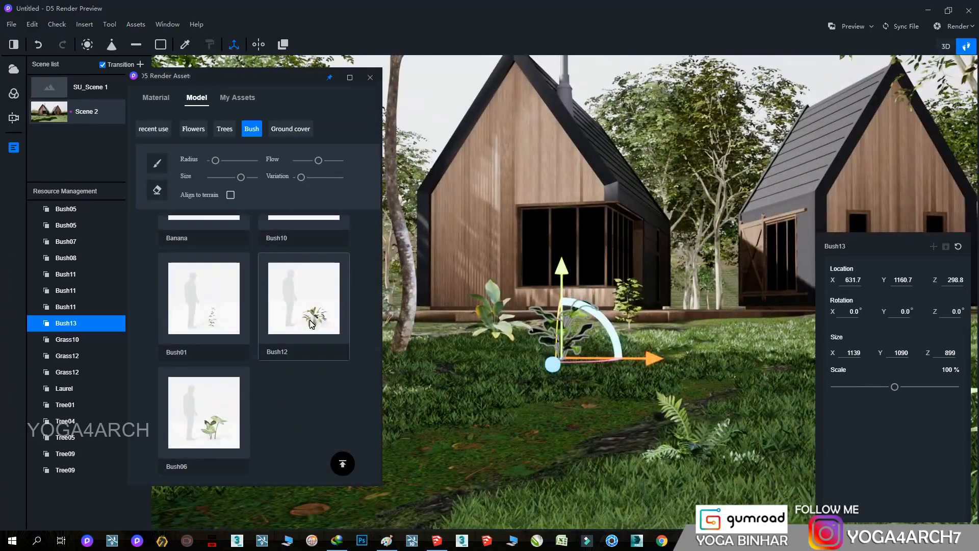
left_click(204, 299)
left_click(595, 503)
left_click(756, 397)
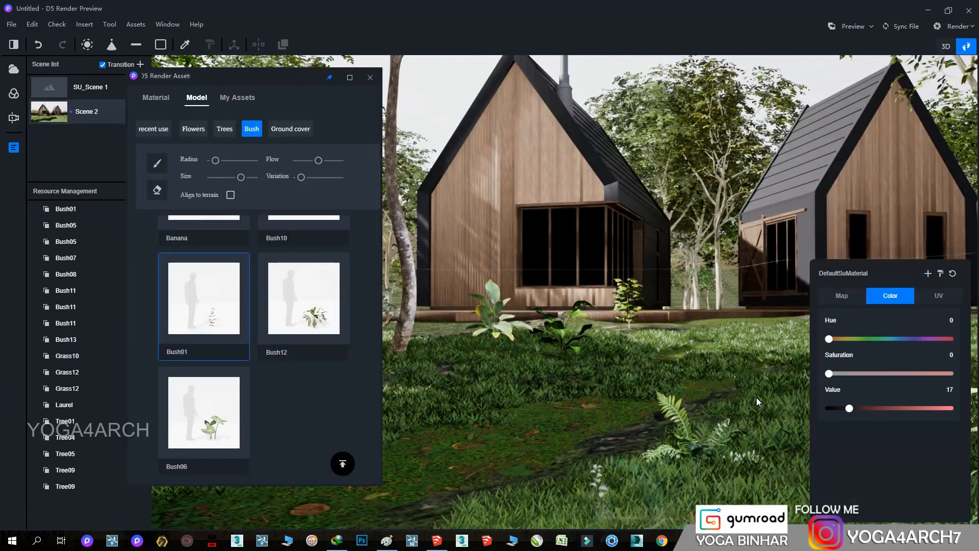
right_click_drag(757, 397, 622, 367)
left_click(230, 317)
left_click(669, 424)
left_click(640, 500)
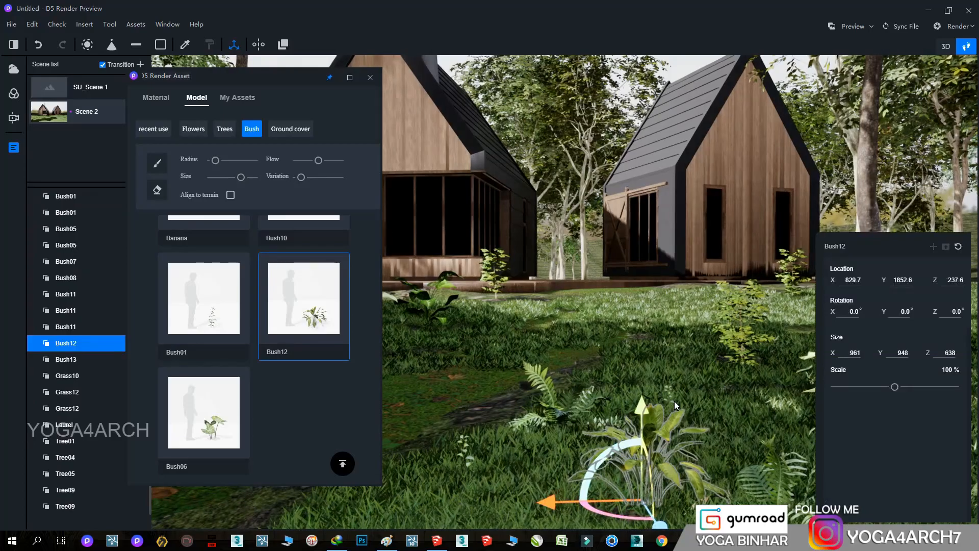
right_click_drag(674, 401, 556, 387)
Place a Yellow Rose from the flower models beside the Bush08 near the larger cabin.
left_click(196, 134)
right_click_drag(585, 350, 431, 329)
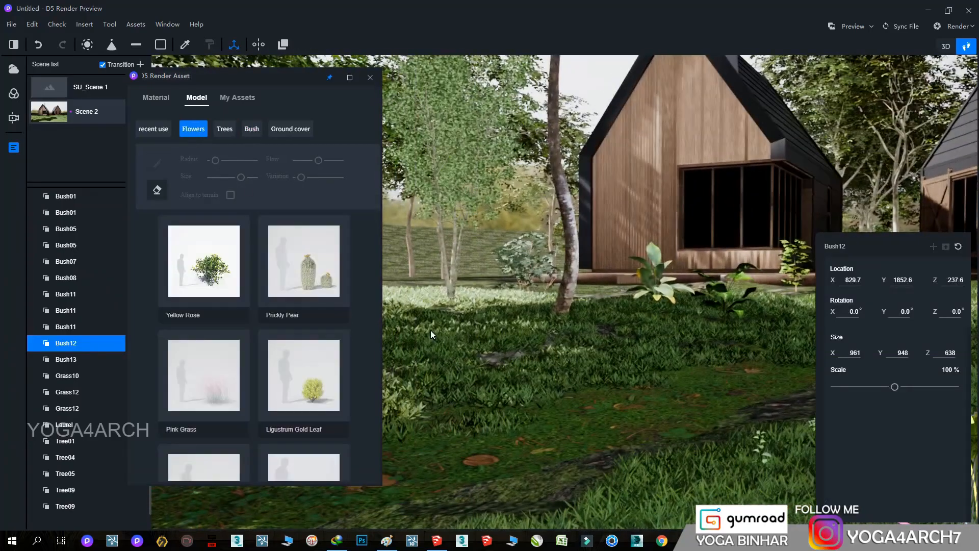
left_click(222, 288)
left_click(462, 286)
Paint a Purple Taurus hedge along the lawn edge behind the leaning tree and toward the background trees.
scroll(255, 357, "down", 2)
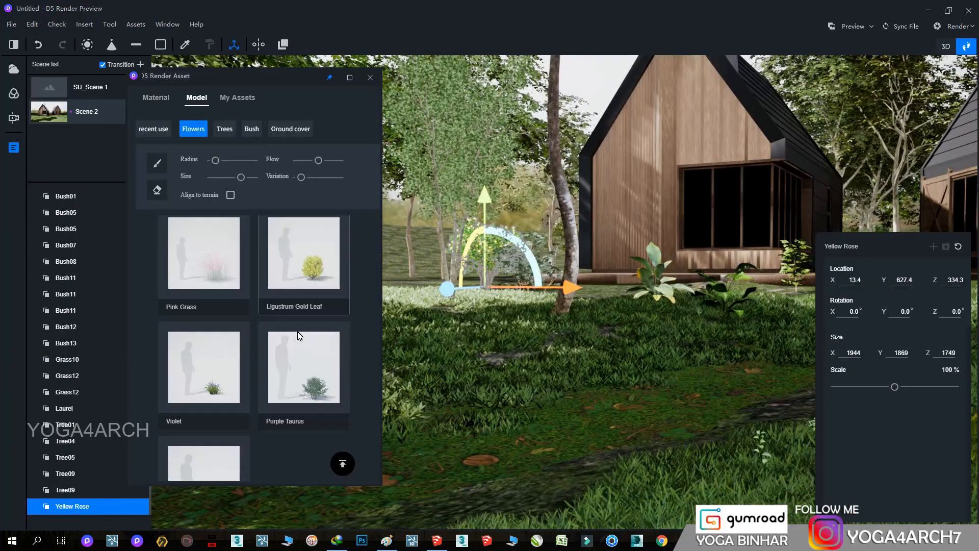
left_click(304, 367)
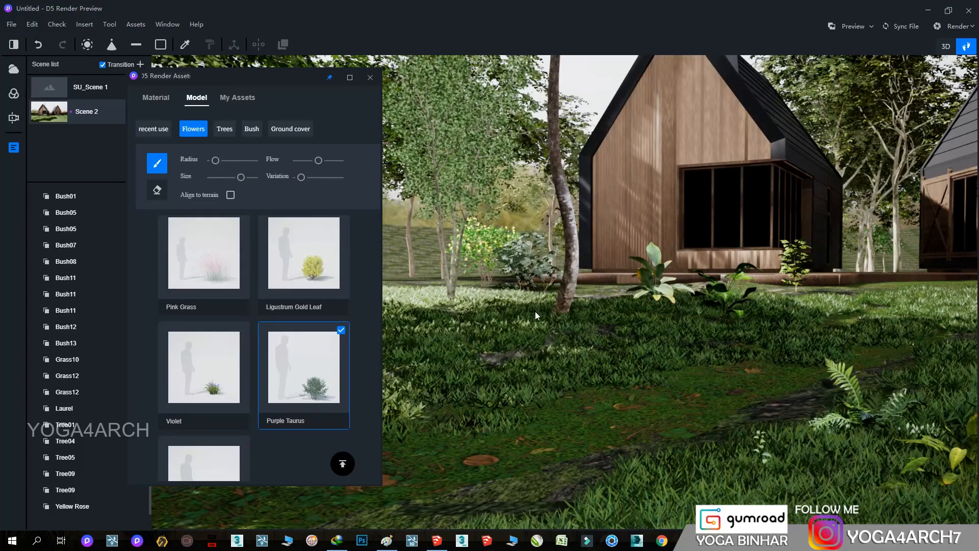
middle_click_drag(479, 329, 702, 327)
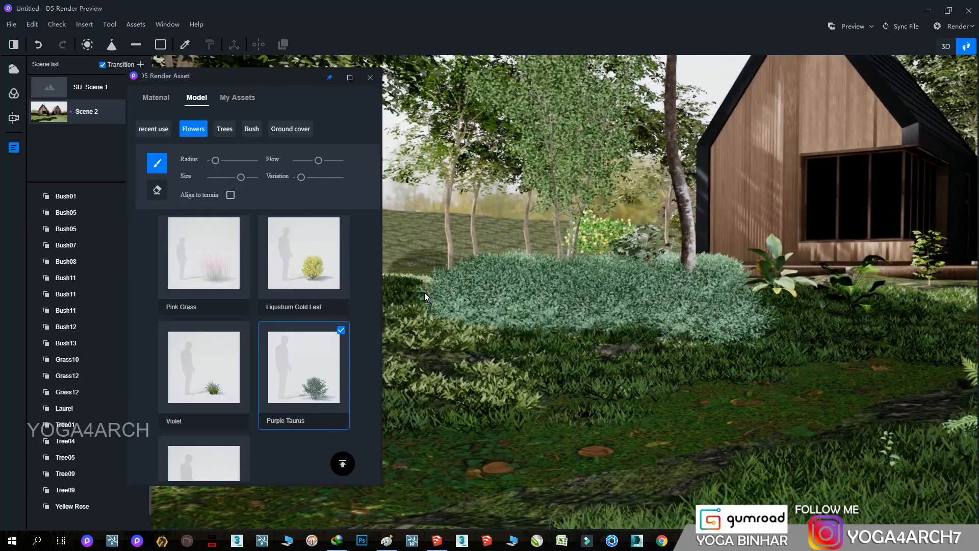
right_click_drag(543, 246, 388, 352)
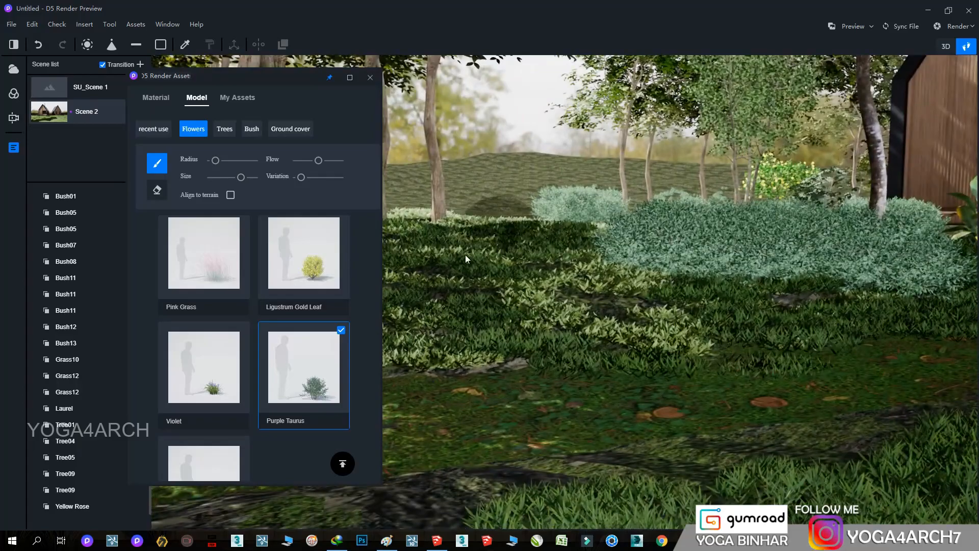
Paint purple Violet flowers over the grass around the trees beside the smaller cabin.
scroll(310, 363, "down", 1)
left_click(224, 403)
right_click_drag(582, 214, 839, 288)
left_click(224, 311)
mouse_move(790, 352)
left_mouse_down()
mouse_move(678, 408)
mouse_move(558, 245)
mouse_move(724, 240)
mouse_move(837, 309)
mouse_move(780, 230)
mouse_move(561, 270)
left_mouse_up()
right_click_drag(903, 382, 832, 359)
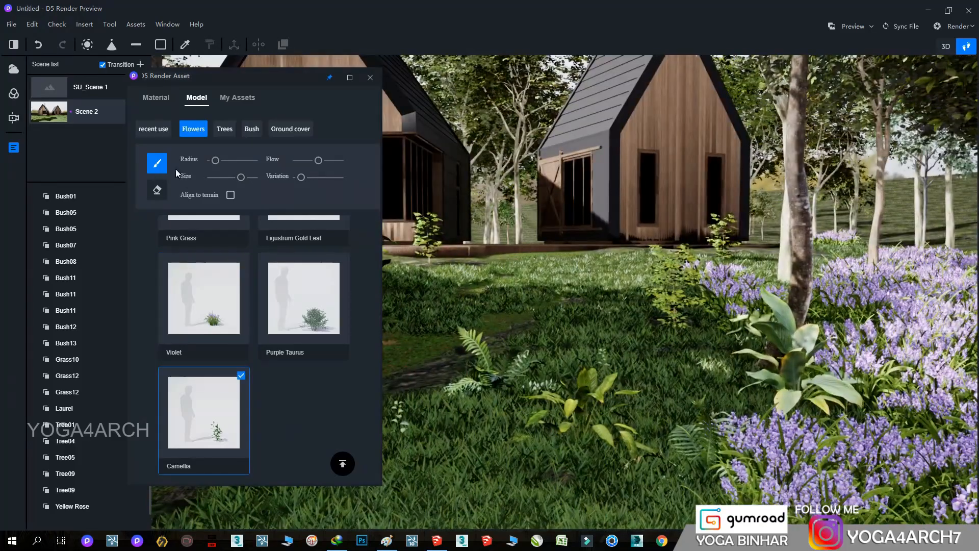
Place three single Violet plants on the lawn in front of the smaller cabin.
left_click(224, 321)
left_click(602, 365)
left_click(621, 509)
left_click(608, 289)
Place a Tree15 on the grass beside the deck in front of the smaller cabin.
key("w")
right_click_drag(583, 294, 586, 263)
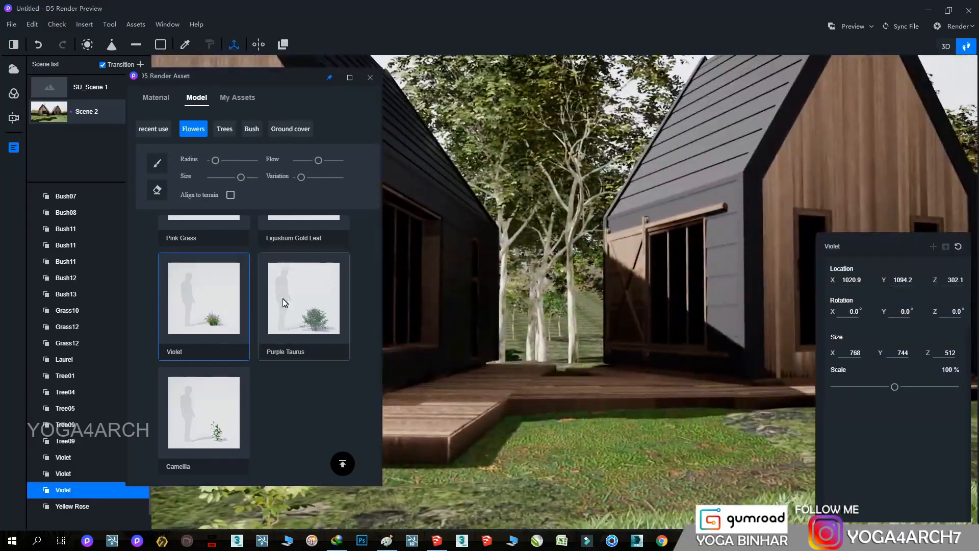
left_click(224, 129)
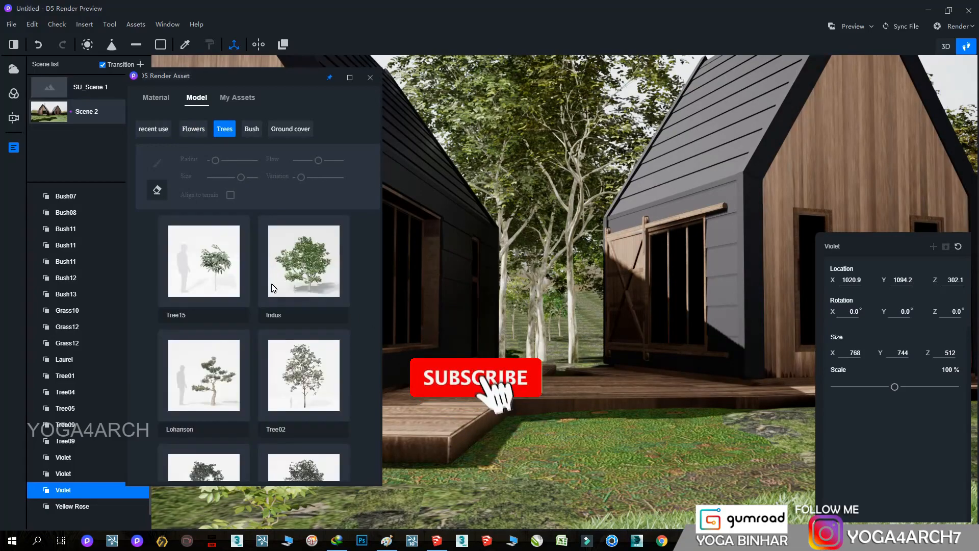
left_click(242, 276)
left_click(778, 408)
Browse the tree models and place a Tree04 next to the Tree15 in front of the smaller cabin.
left_click(304, 375)
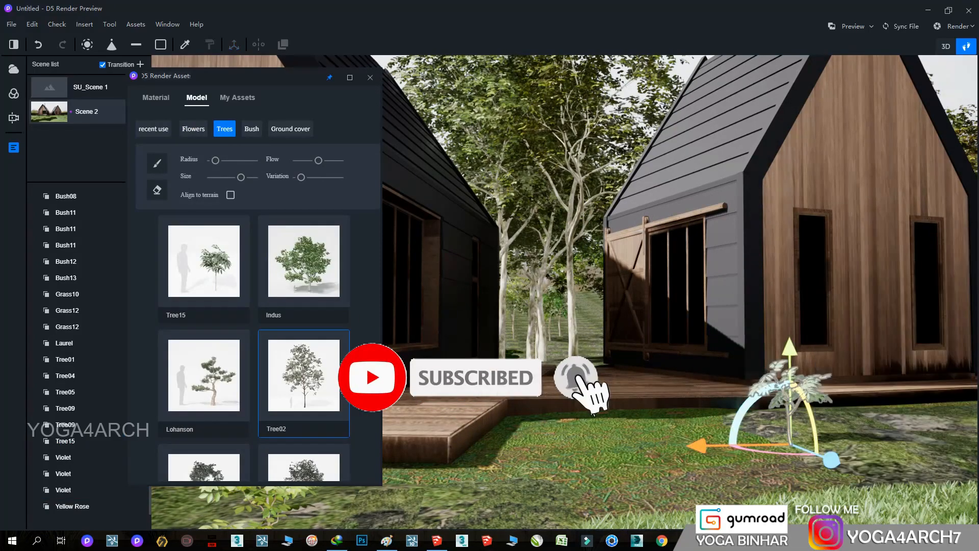
scroll(214, 387, "down", 2)
left_click(204, 397)
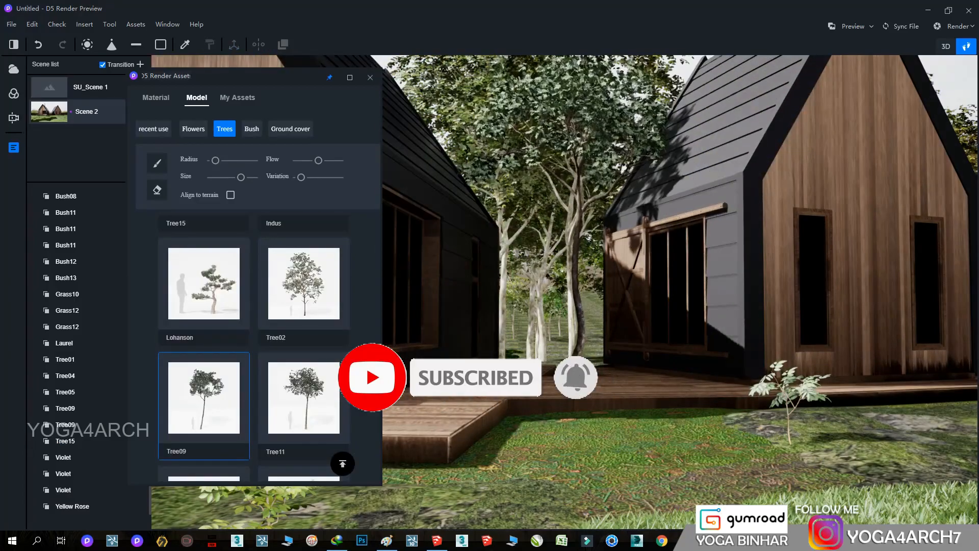
scroll(308, 435, "down", 1)
left_click(308, 436)
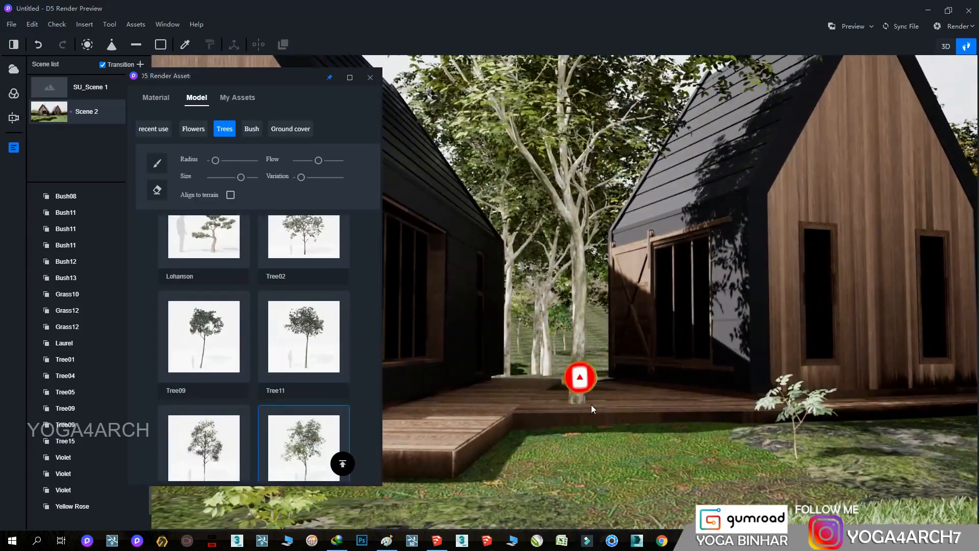
left_click(817, 424)
Place a Tree01 on the slope beyond the smaller cabin's outer side and slightly increase its scale.
scroll(214, 387, "down", 1)
left_click(204, 420)
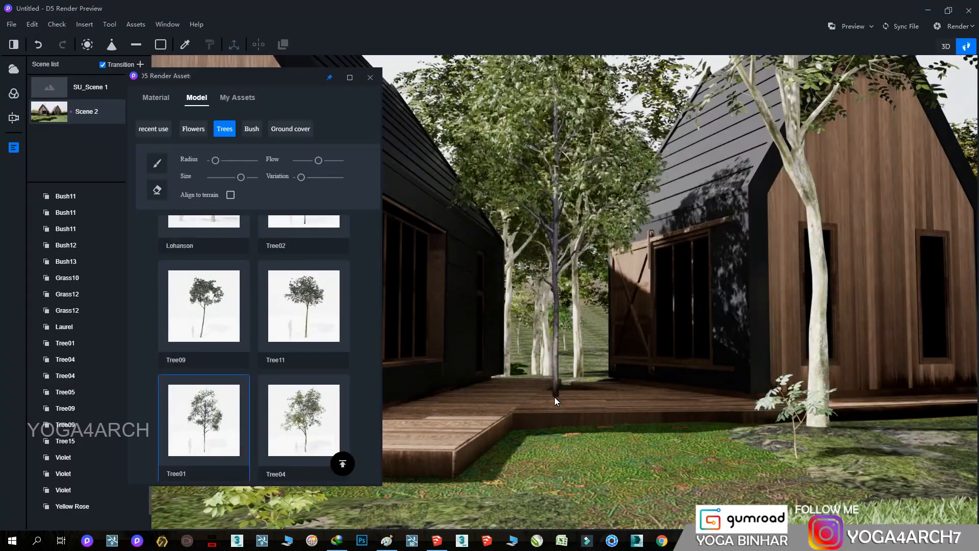
key("w")
right_click_drag(516, 278, 645, 441)
left_click(509, 327)
right_click_drag(509, 328, 546, 271)
left_click_drag(895, 387, 903, 387)
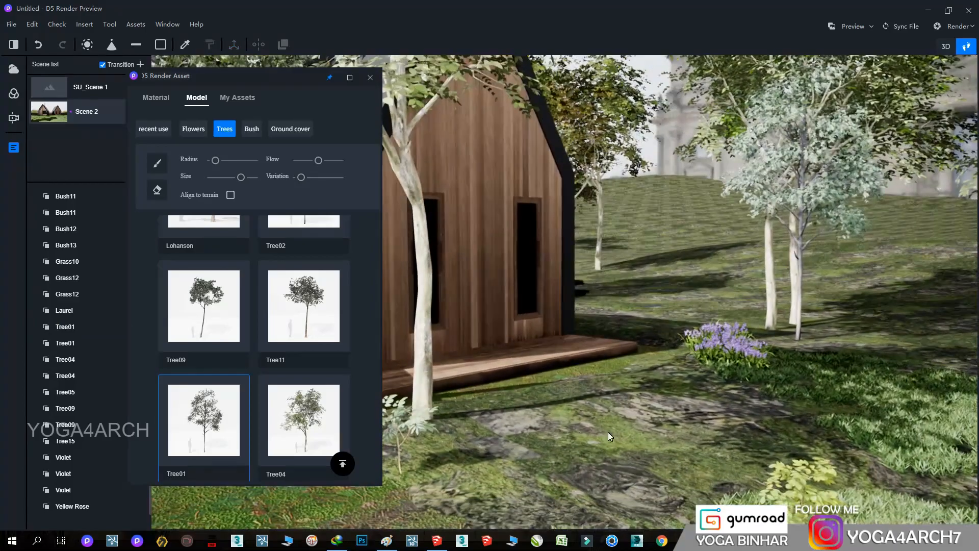
Place another Tree01 by the deck corner next to the purple flowers and scale it up.
key("w")
right_click_drag(608, 433, 816, 380)
left_click(607, 360)
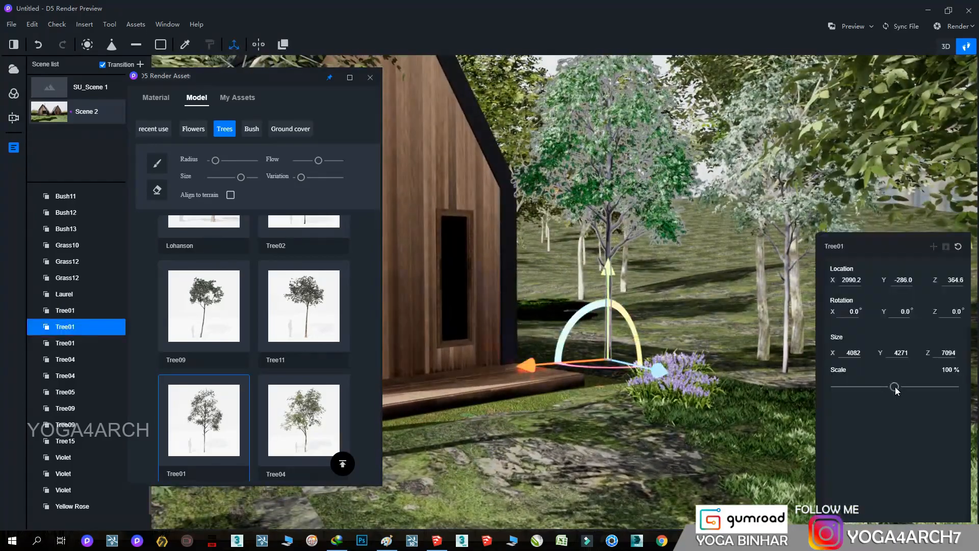
left_click_drag(896, 387, 915, 386)
left_click(621, 417)
Restore the Scene 2 camera view of both cabins and close the asset library.
left_click(193, 130)
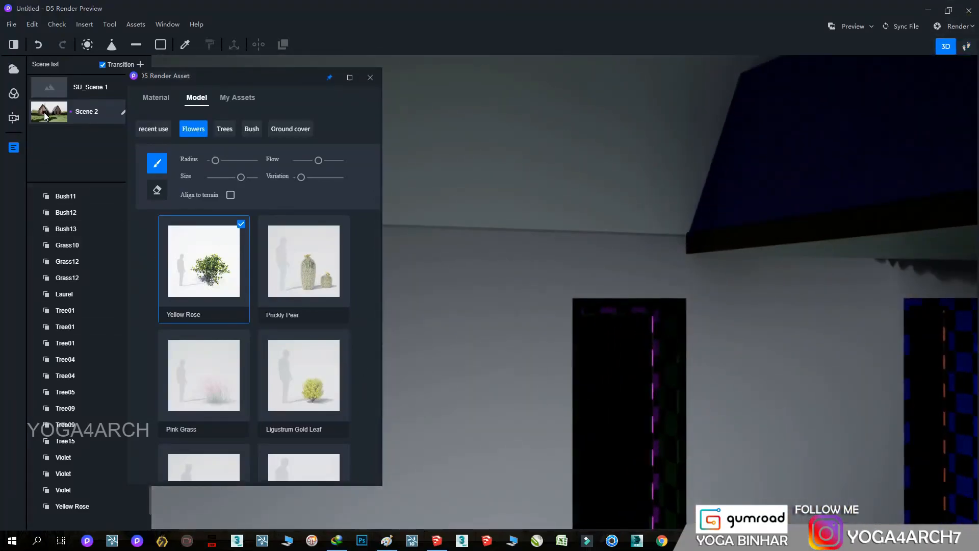
left_click(45, 110)
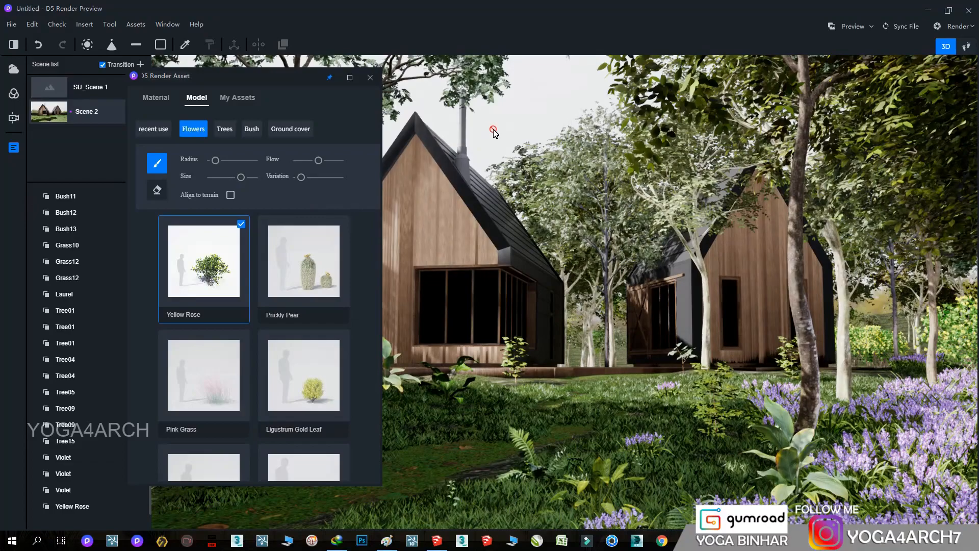
left_click(371, 77)
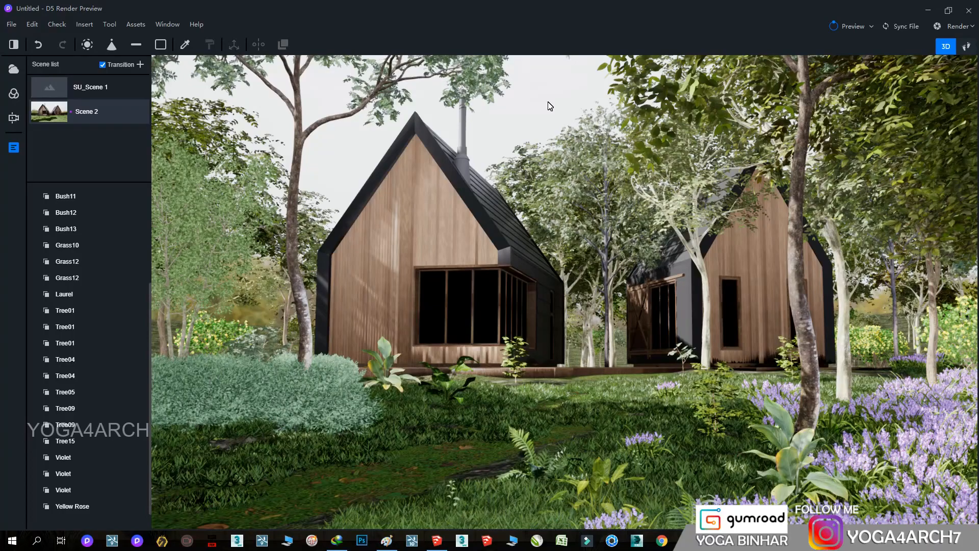
Set the outdoor environment to scene 05 and rotate it to 164.5°.
left_click(14, 70)
scroll(63, 459, "down", 1)
left_click(60, 488)
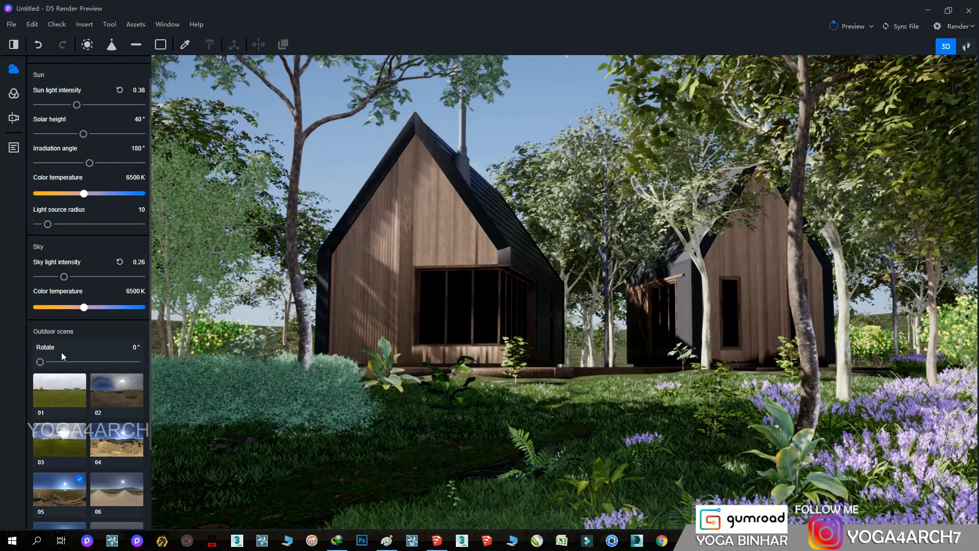
left_click(85, 363)
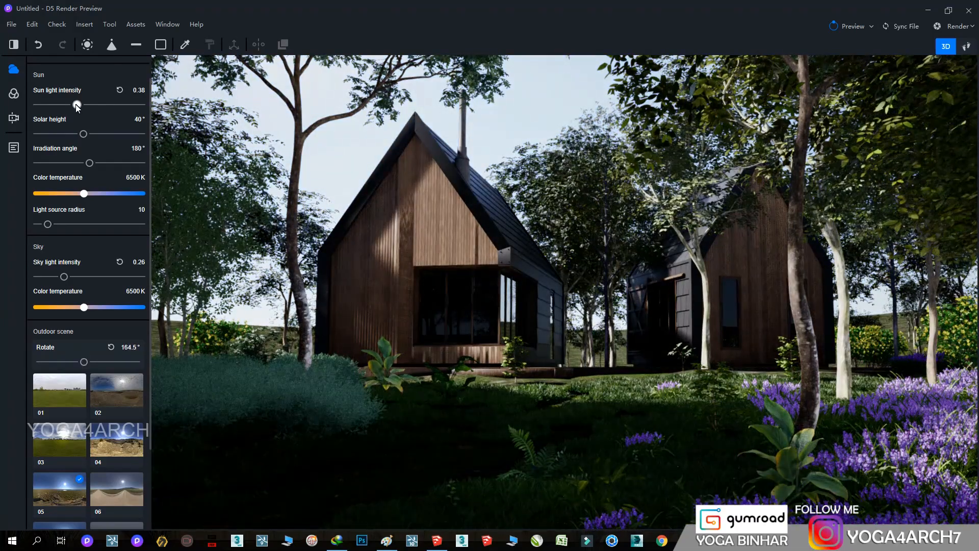
Set the sun light intensity to 0.18, the light source radius to 1.5 and the irradiation angle to 146.1°.
left_click_drag(77, 105, 56, 106)
left_click_drag(47, 224, 38, 224)
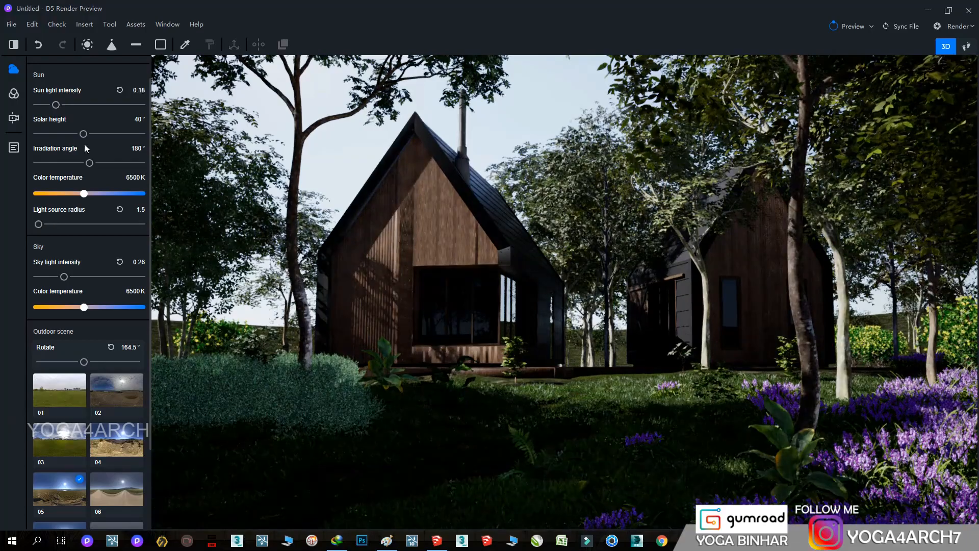
mouse_move(89, 162)
left_mouse_down()
mouse_move(114, 164)
mouse_move(77, 163)
mouse_move(81, 171)
left_mouse_up()
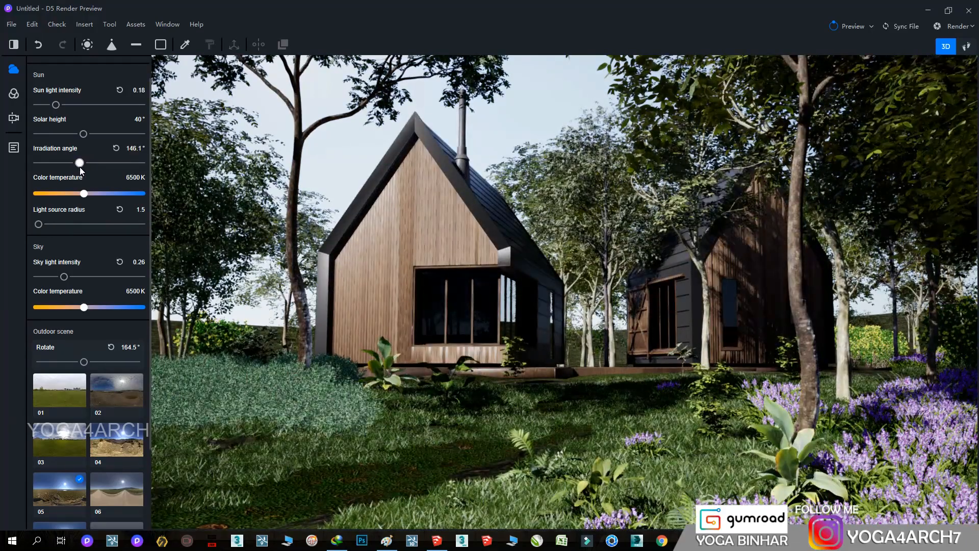
Raise the exposure to 0.3 EV and slightly lower the shadow value in the color adjustments.
left_click(13, 93)
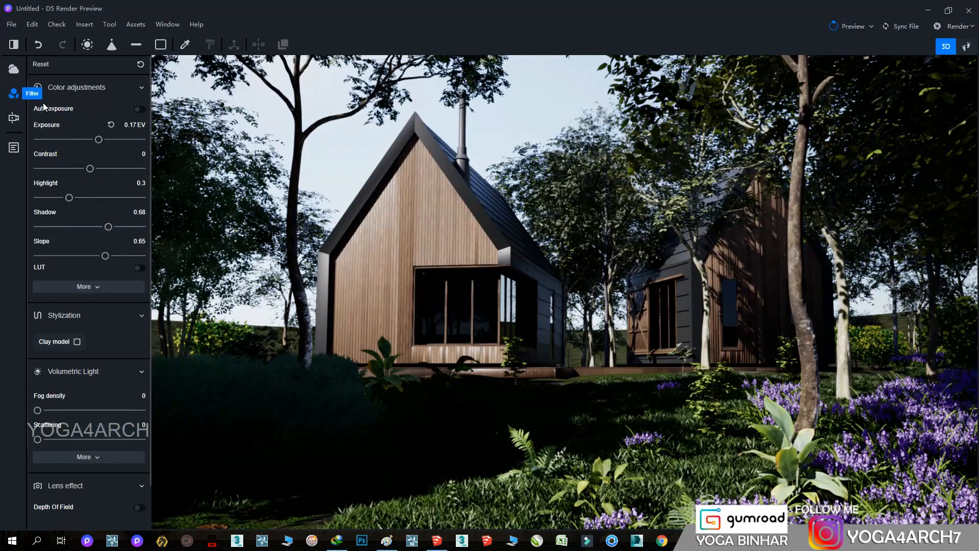
left_click_drag(100, 139, 104, 140)
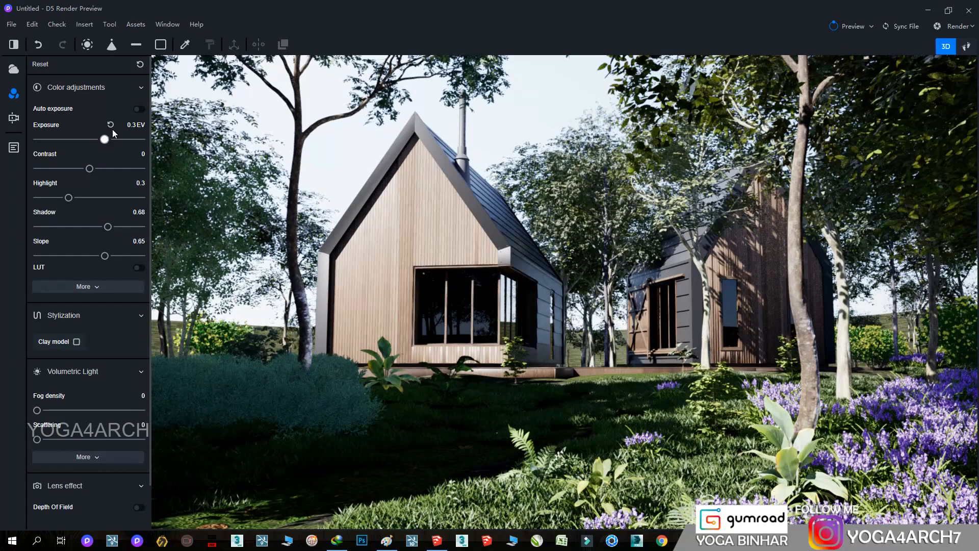
left_click_drag(111, 227, 101, 229)
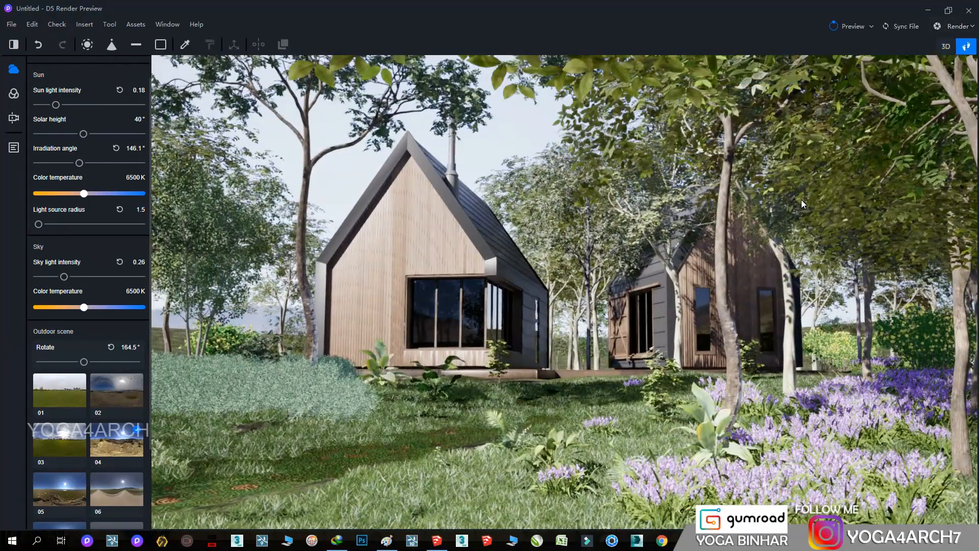
Reframe the camera on both cabins with the purple flowers in the foreground and store the view in SU_Scene 1.
right_click_drag(736, 238, 769, 220)
left_click(14, 147)
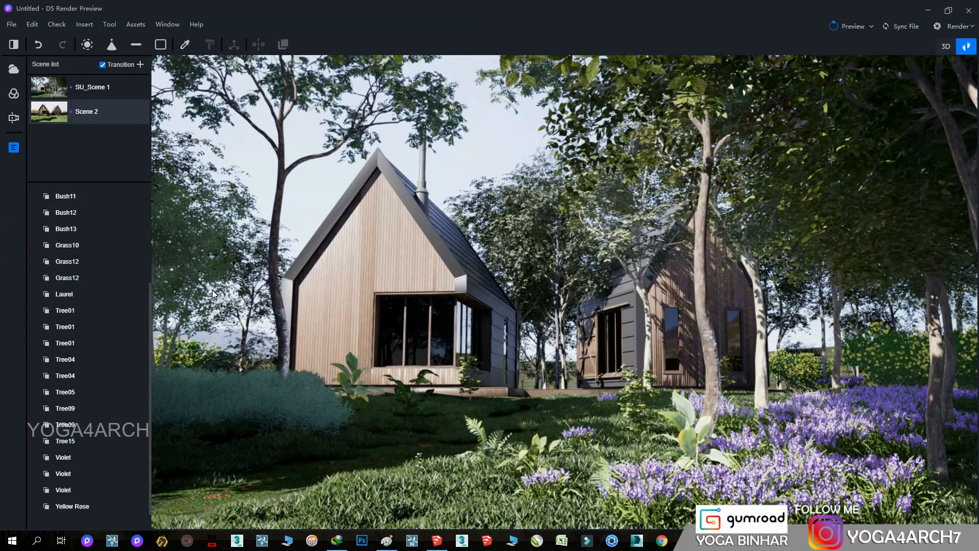
Set the solar height to 45.9° and the sky light intensity to 0.57.
left_click(13, 70)
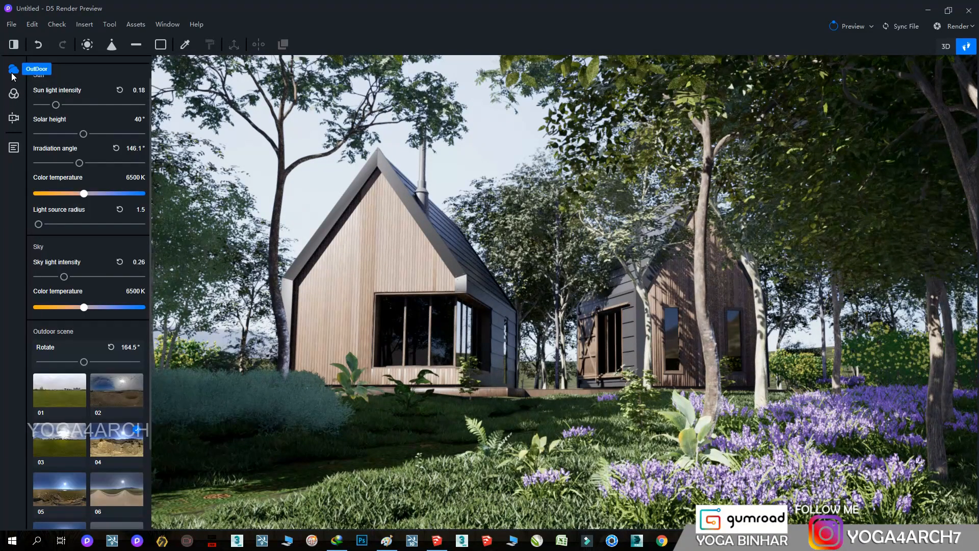
left_click_drag(84, 136, 91, 138)
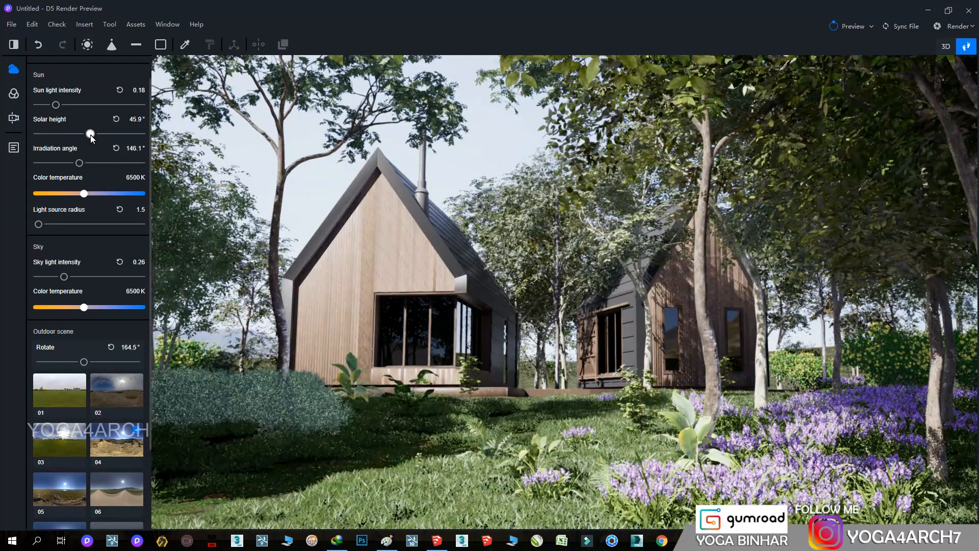
left_click_drag(65, 278, 91, 280)
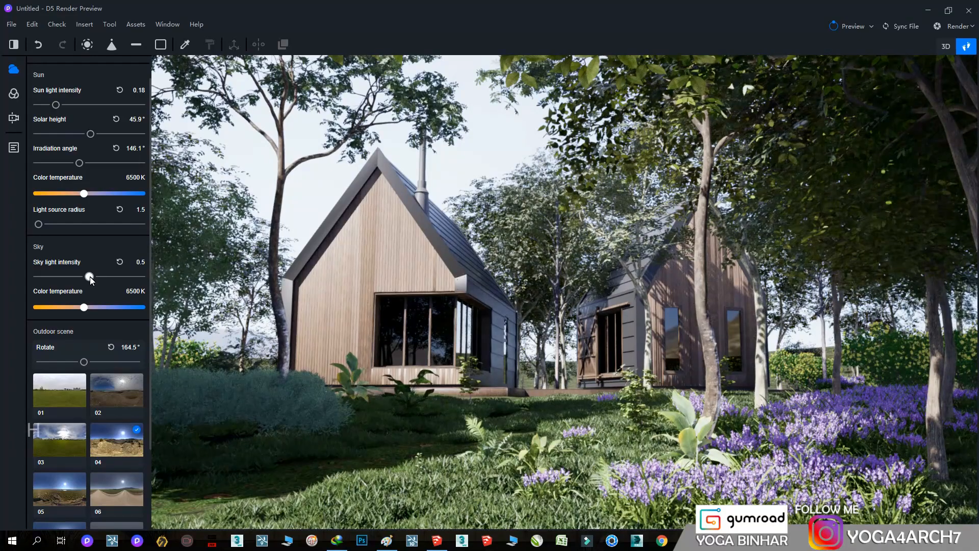
left_click_drag(91, 278, 98, 279)
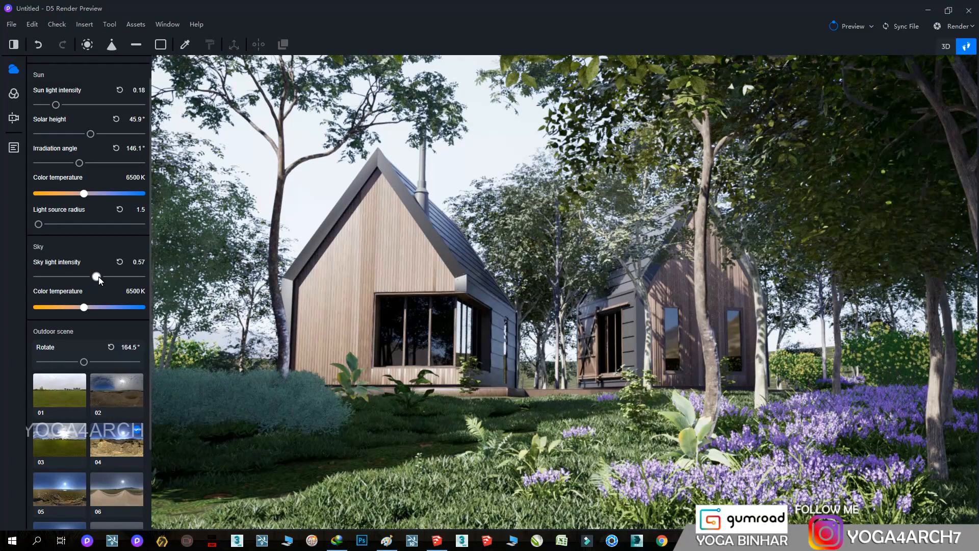
Inspect the trees and bushes beside the larger cabin, then return to the saved SU_Scene 1 view.
right_click_drag(358, 381, 153, 363)
left_click(537, 411)
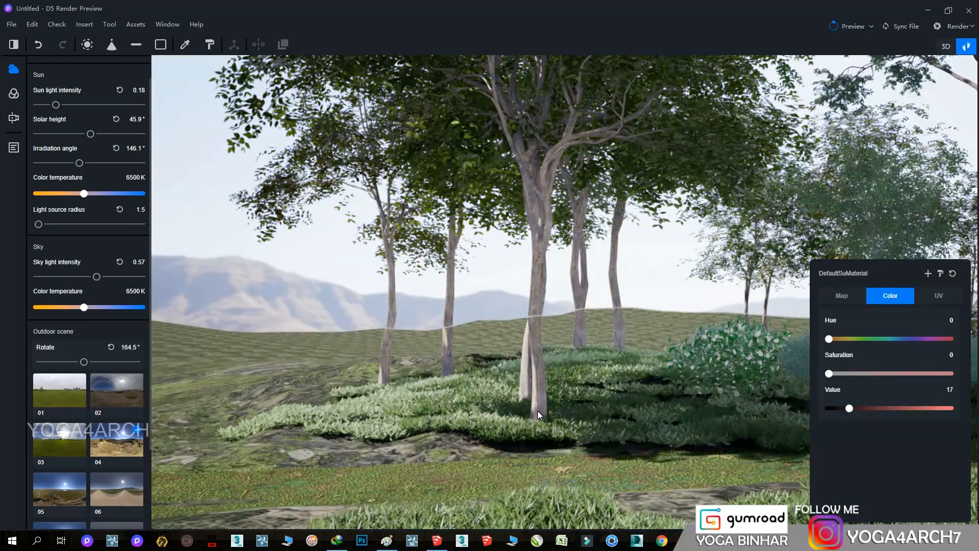
right_click_drag(337, 324, 502, 319)
left_click(14, 148)
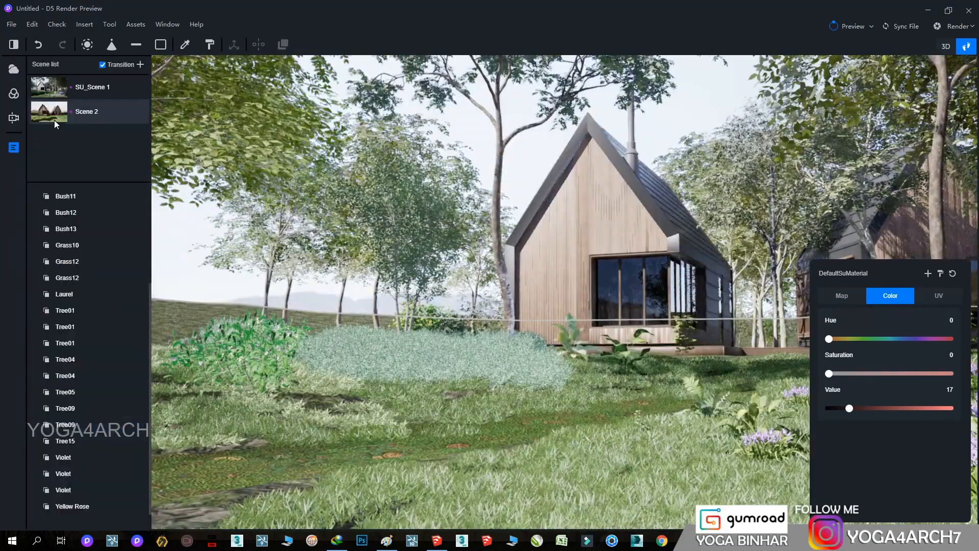
left_click(51, 111)
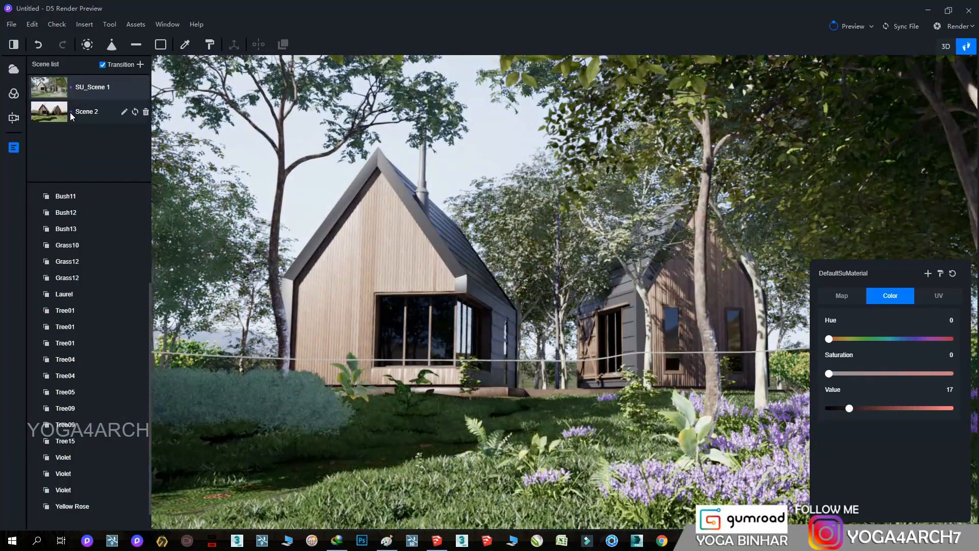
Place the 182 15 tree stump from the personal assets on the foreground grass and raise it slightly.
left_click(134, 24)
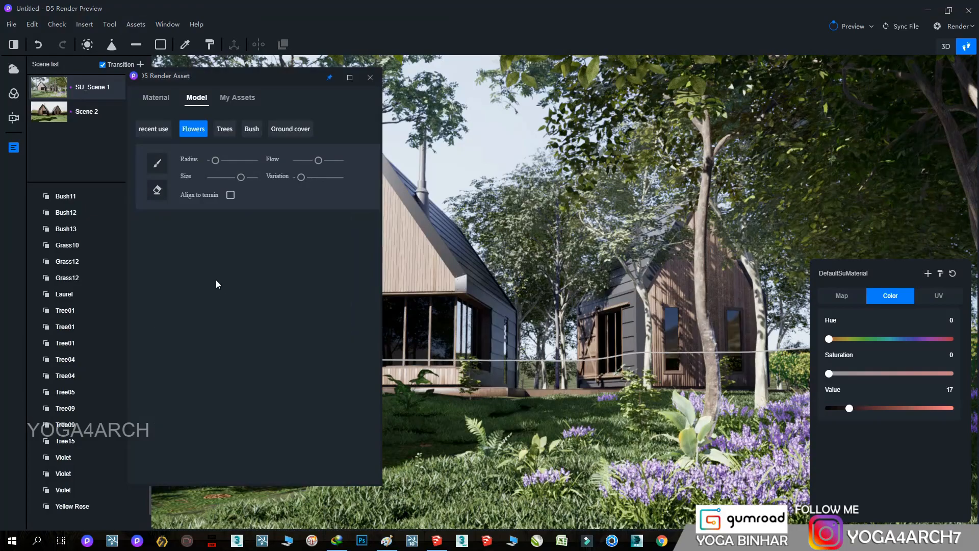
left_click(237, 97)
left_click(204, 203)
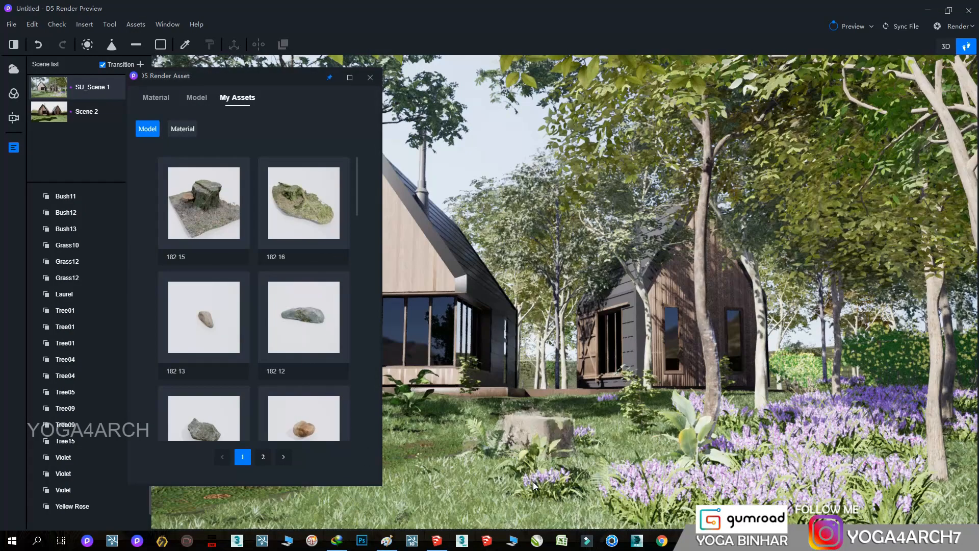
left_click(457, 513)
left_click_drag(453, 466, 453, 435)
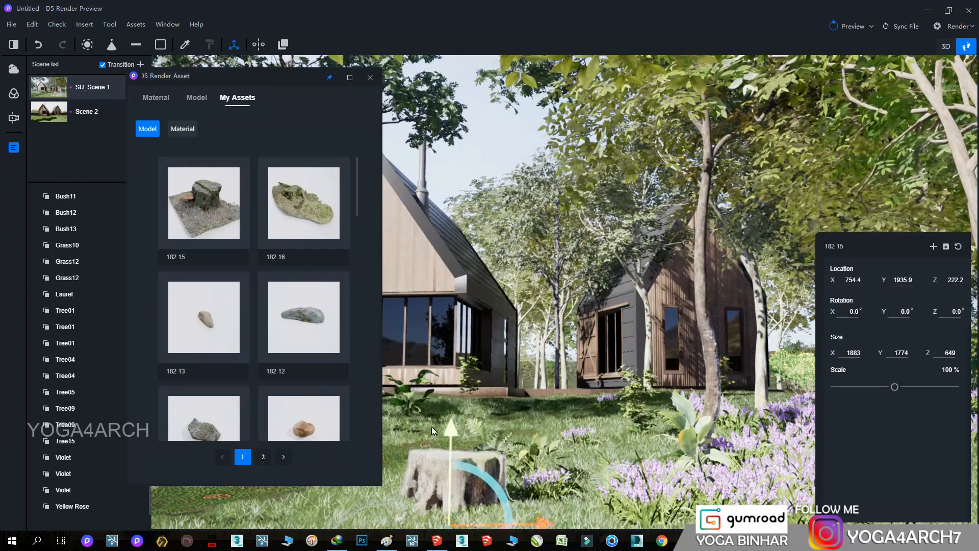
left_click(619, 482)
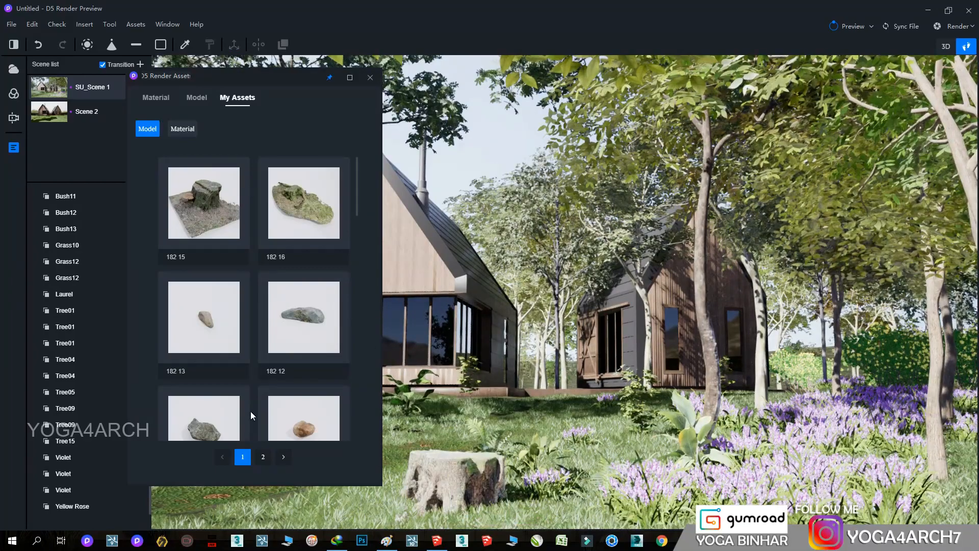
Place the mossy 182 16 model at the edge of the purple flowers and scale it up.
left_click(622, 469)
left_click(921, 387)
left_click(529, 286)
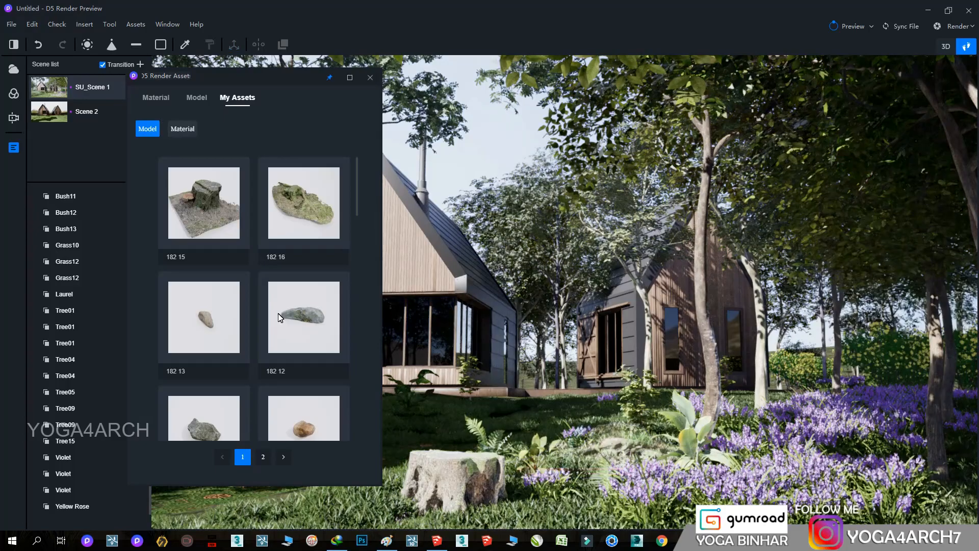
Place the 182 11 rock on the grass beside the tree stump.
scroll(225, 276, "down", 2)
left_click(204, 339)
left_click(341, 516)
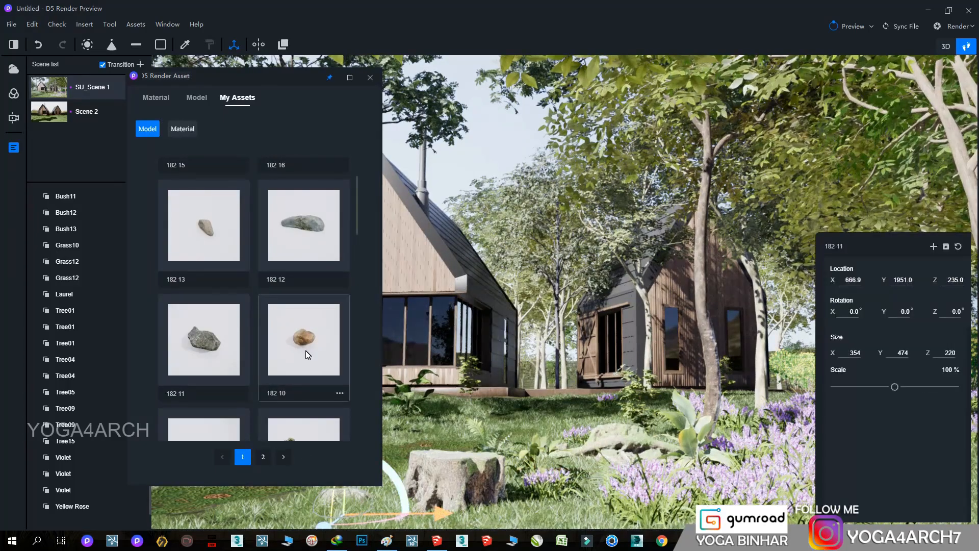
Place two more forest debris models on the grass in front of the deck and enlarge the second one.
scroll(306, 354, "down", 3)
left_click(275, 299)
left_click(423, 424)
left_click_drag(424, 365, 425, 362)
left_click(586, 421)
left_click(587, 425)
left_click_drag(897, 388, 921, 390)
left_click(491, 194)
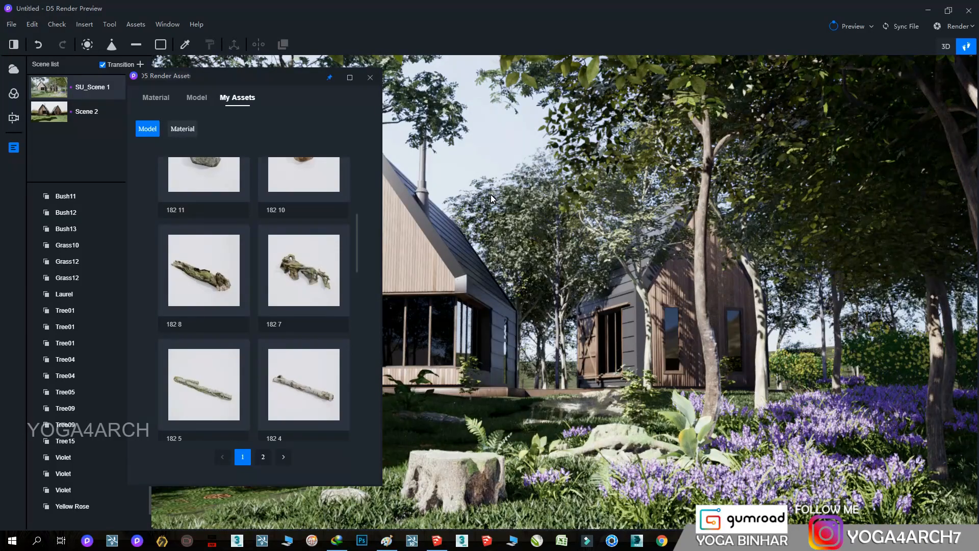
Browse the personal assets and place a max16 1 tree among the pale bushes beside the larger cabin.
scroll(313, 282, "down", 2)
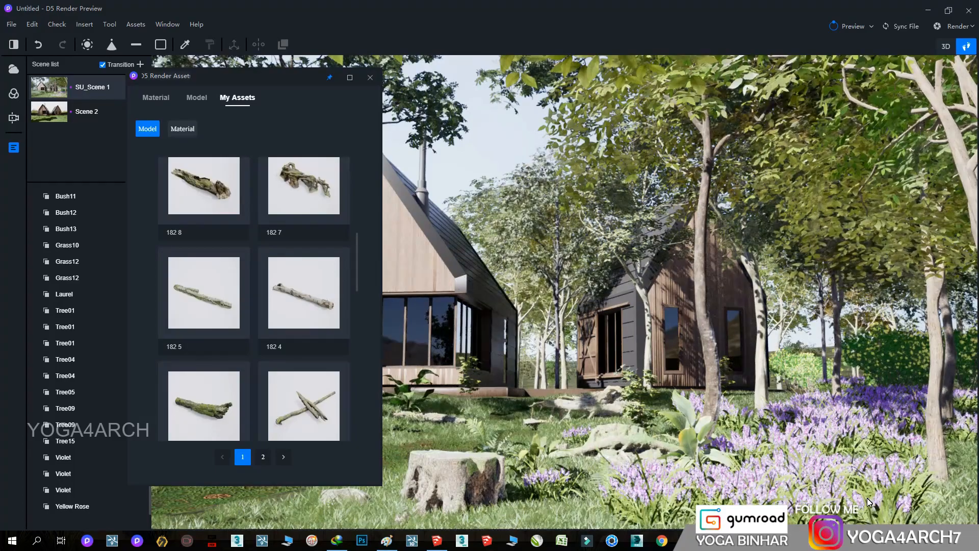
scroll(328, 306, "down", 5)
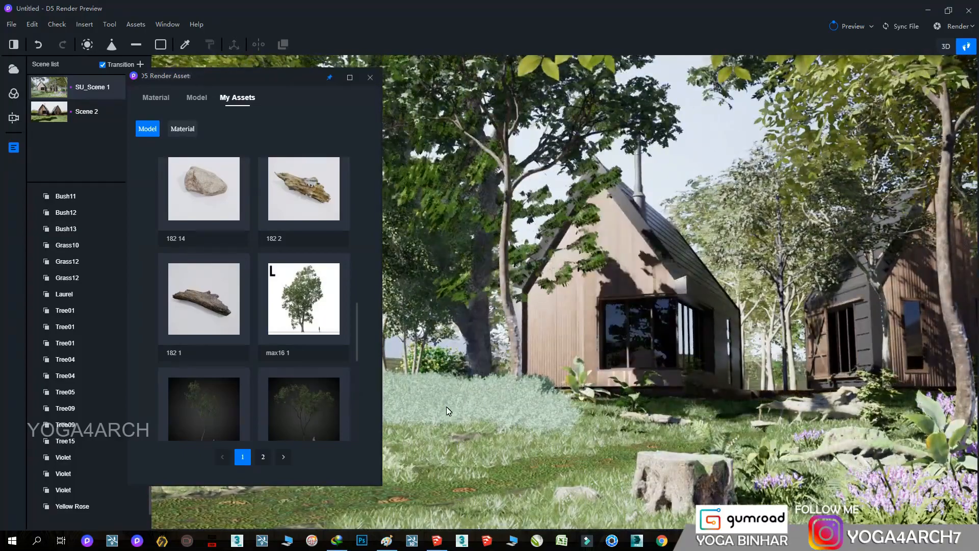
left_click(442, 408)
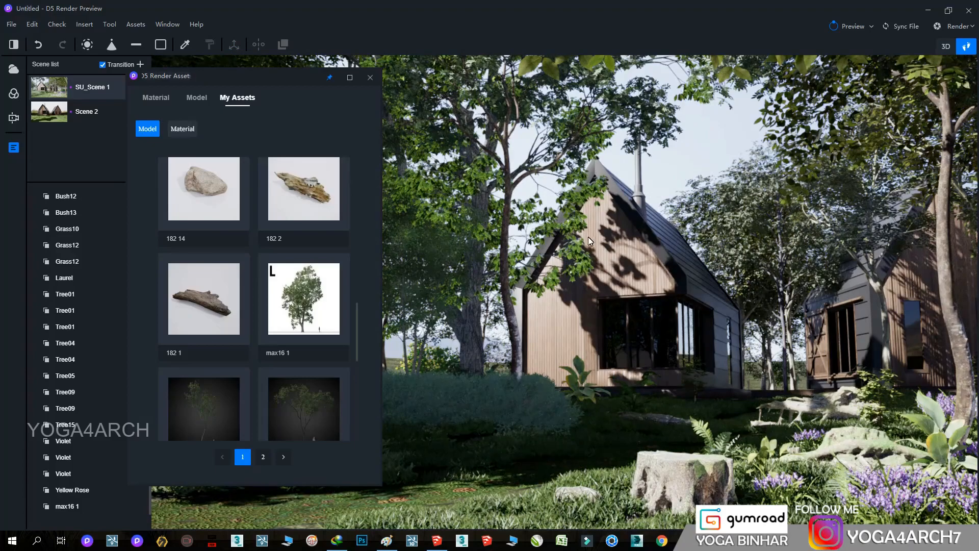
Sample the new tree's leaf1 material and examine its map settings.
left_click(186, 53)
left_click(479, 177)
left_click(839, 296)
scroll(872, 487, "down", 2)
scroll(872, 484, "down", 3)
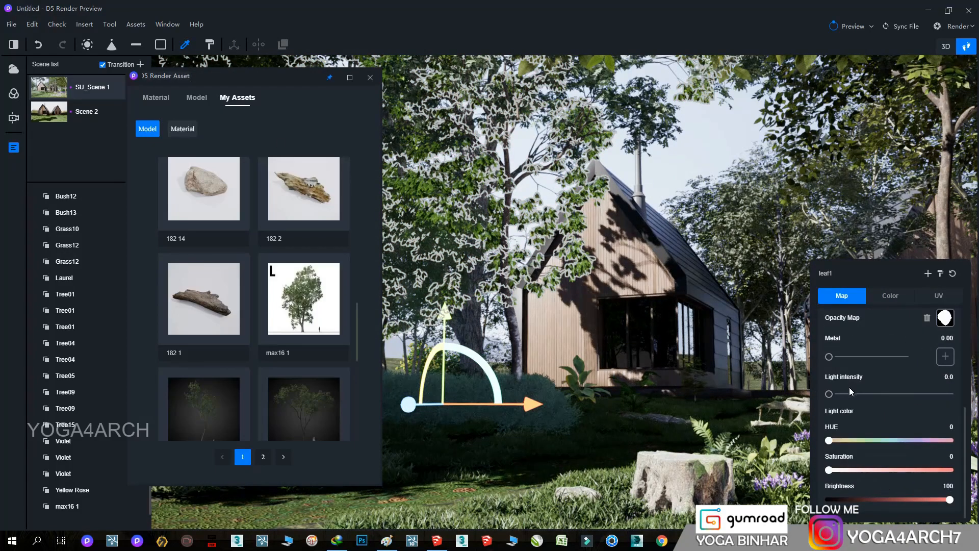
scroll(883, 399, "up", 3)
scroll(883, 398, "up", 2)
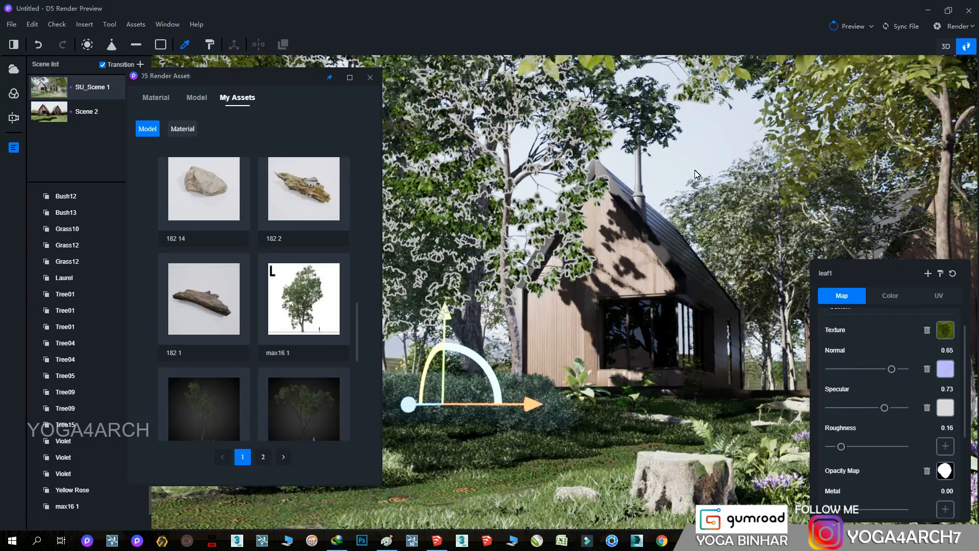
key("Escape")
Place a 207 1 tree on the grass between the two cabins.
left_click(320, 341)
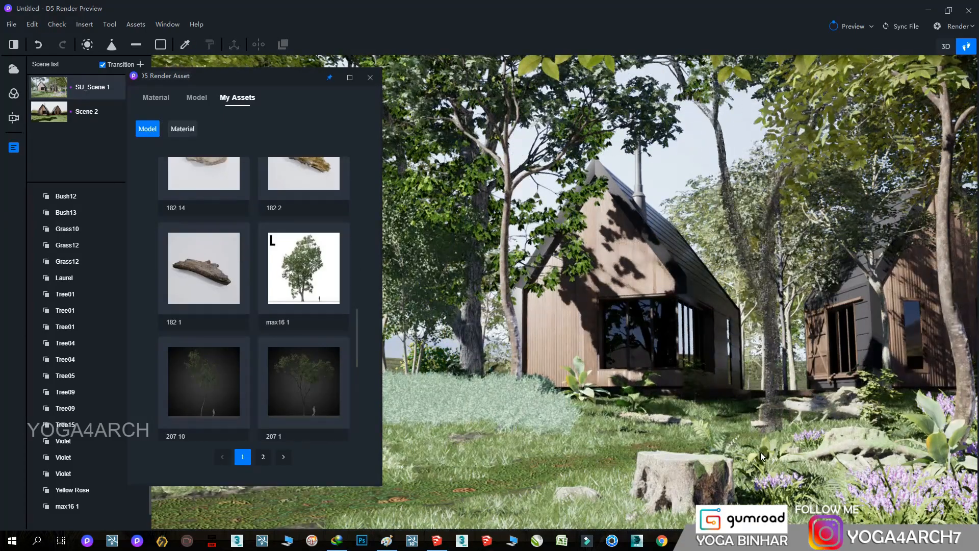
left_click(761, 453)
left_click(763, 443)
key("Escape")
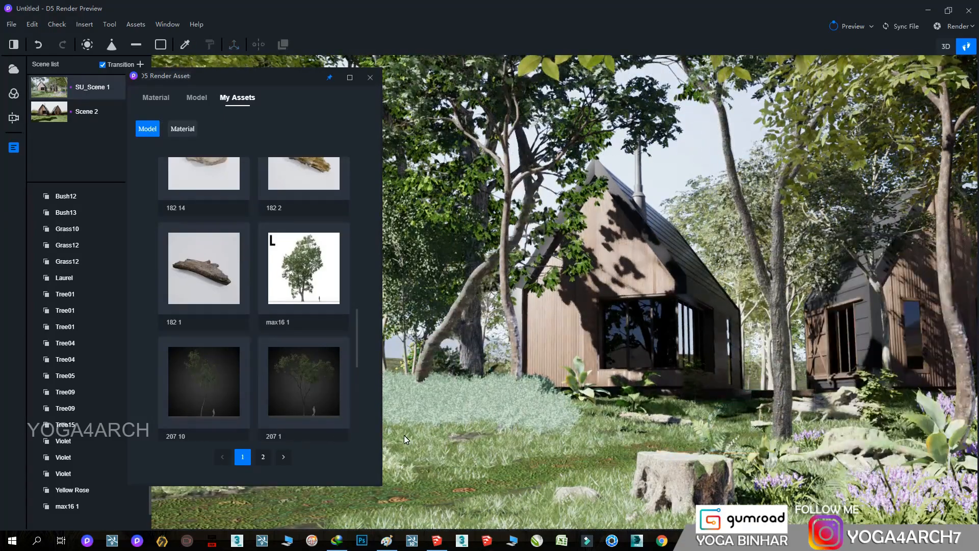
Place an 85 27 palm on the grass in front of the pale bushes near the larger cabin.
scroll(290, 350, "down", 2)
left_click(291, 354)
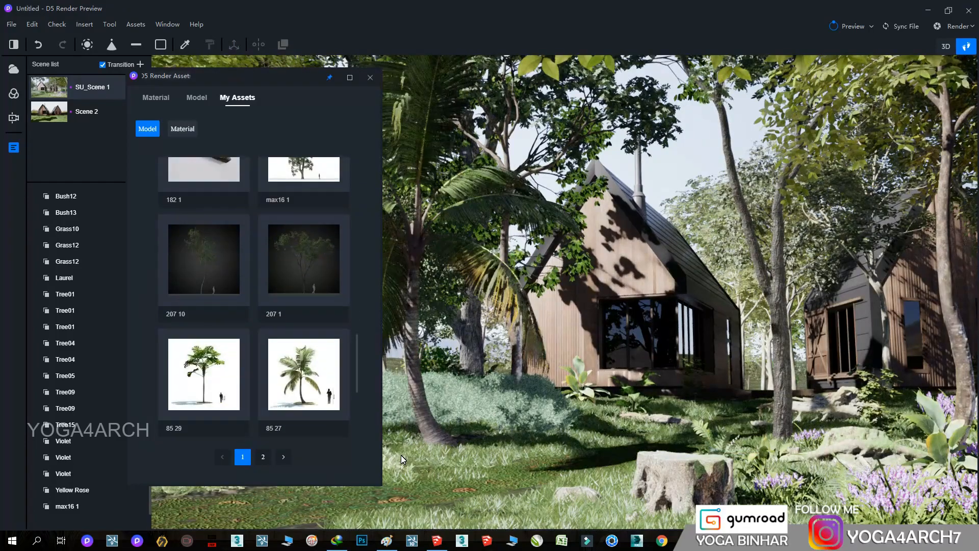
left_click(401, 455)
scroll(256, 350, "down", 3)
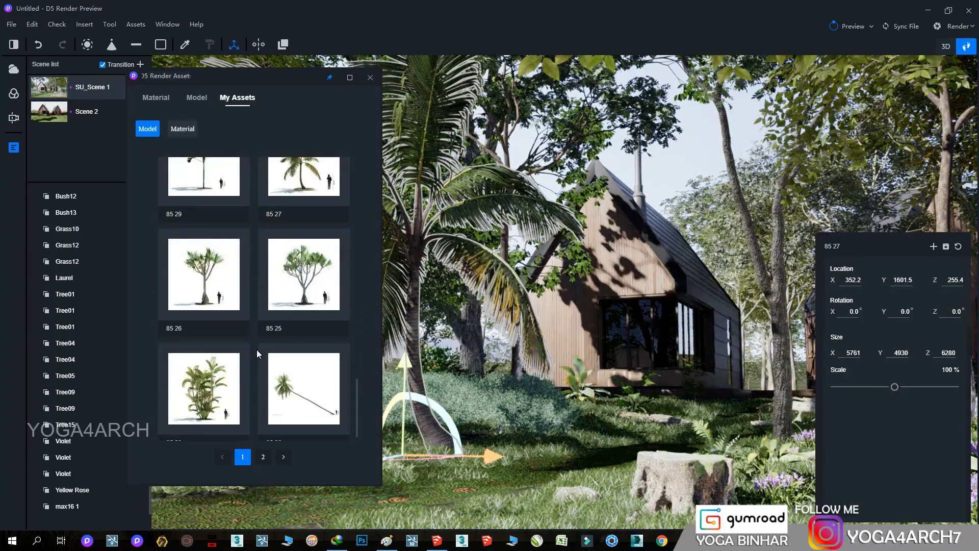
key("Escape")
Place an 85 23 palm clump on the grass beside the larger cabin's wooden deck.
key("w")
right_click_drag(470, 360, 464, 393)
key("w")
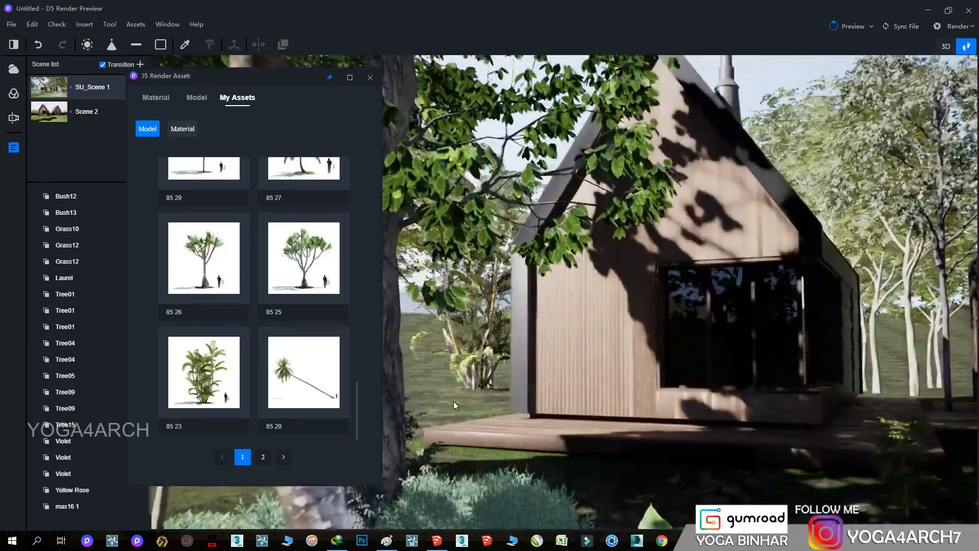
left_click(442, 417)
Place another 85 23 palm clump behind the thin tree at the far end of the walkway between the cabins.
key("w")
right_click_drag(616, 400, 649, 371)
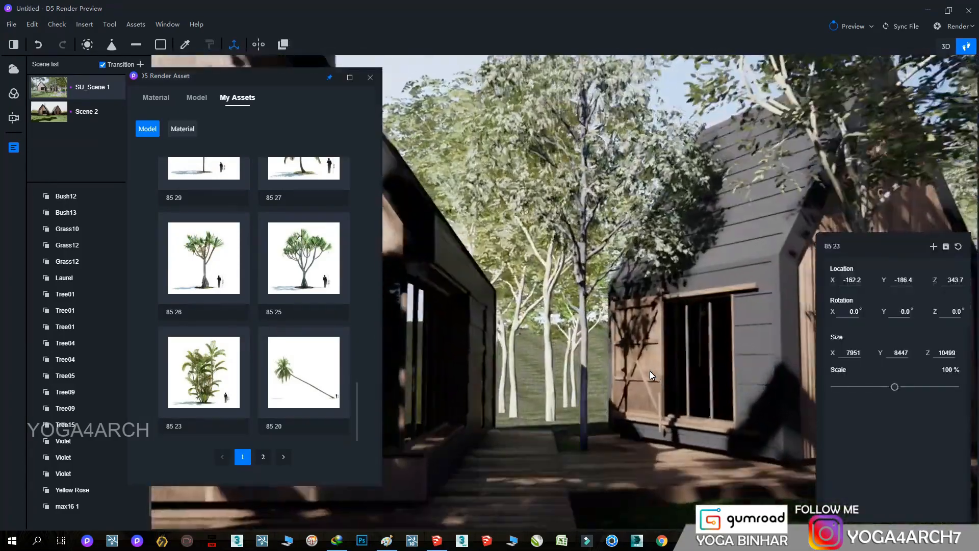
key("Escape")
left_click(577, 440)
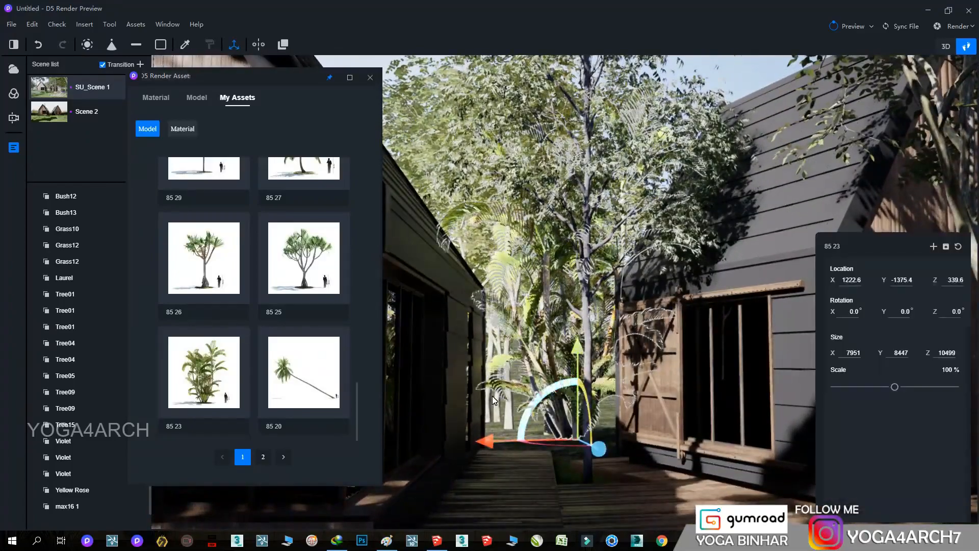
Place an 85 13 plant from the second page of personal assets at the walkway's end, and return to the SU_Scene 1 view.
left_click(263, 457)
scroll(277, 350, "up", 5)
left_click(204, 343)
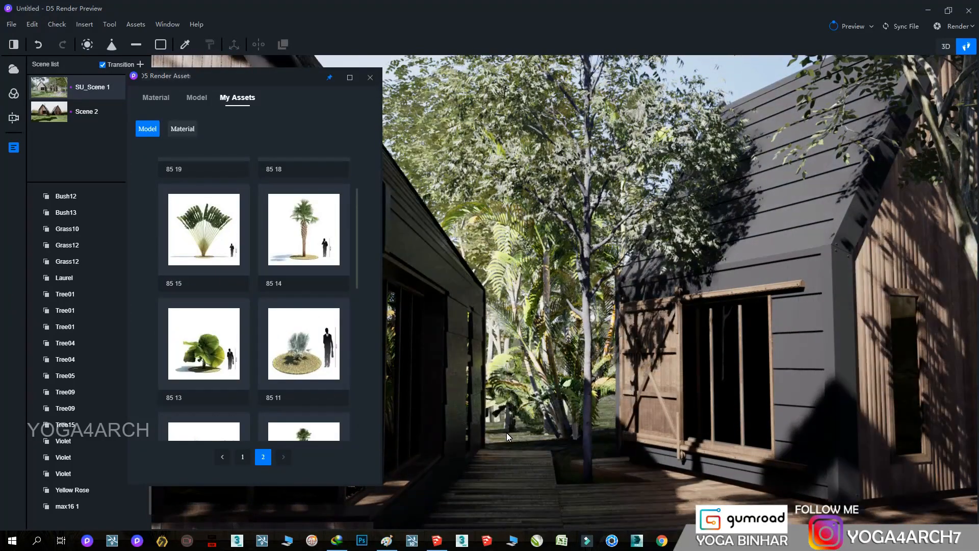
left_click(488, 437)
left_click(375, 78)
left_click(92, 87)
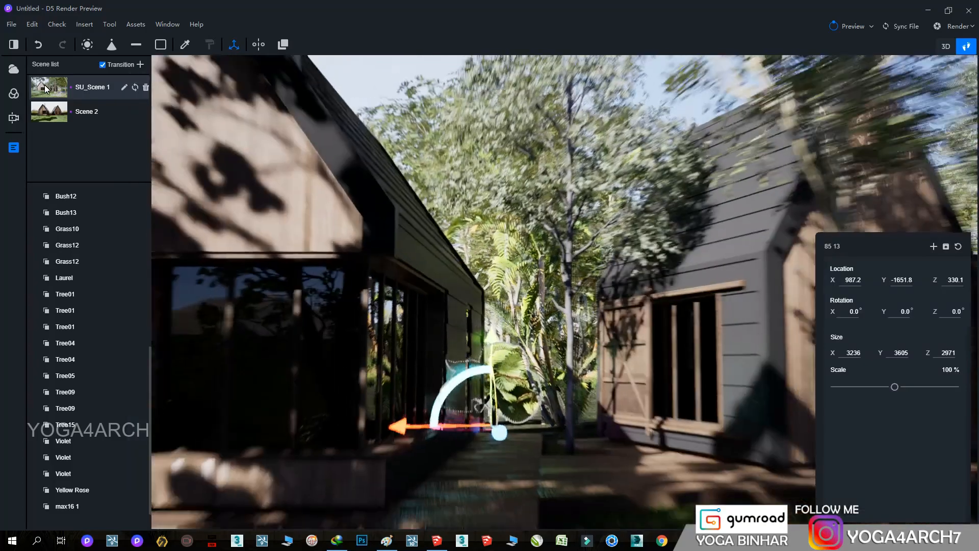
left_click(428, 305)
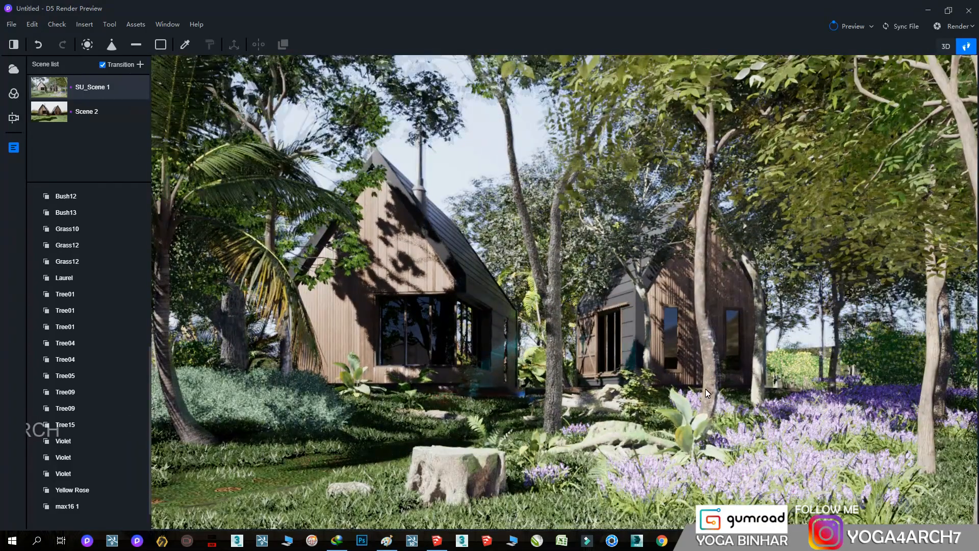
Move the two Tree04 trees in front of the smaller cabin aside to clear its gabled facade.
left_click(708, 390)
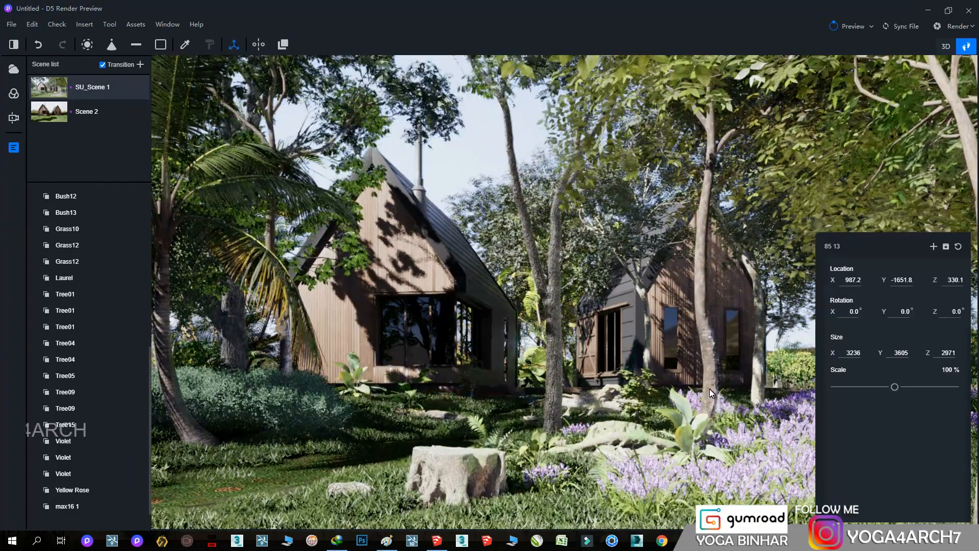
left_click_drag(709, 389, 650, 355)
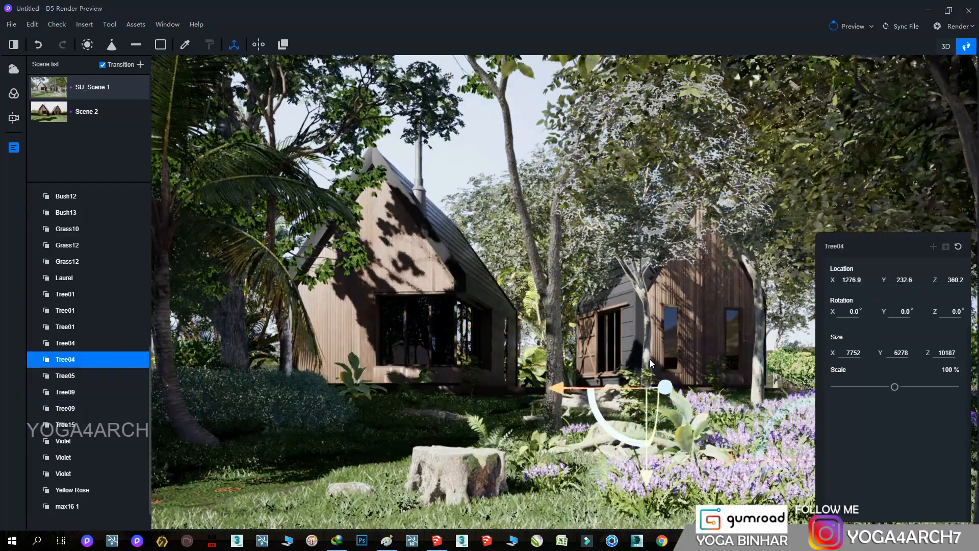
left_click(757, 398)
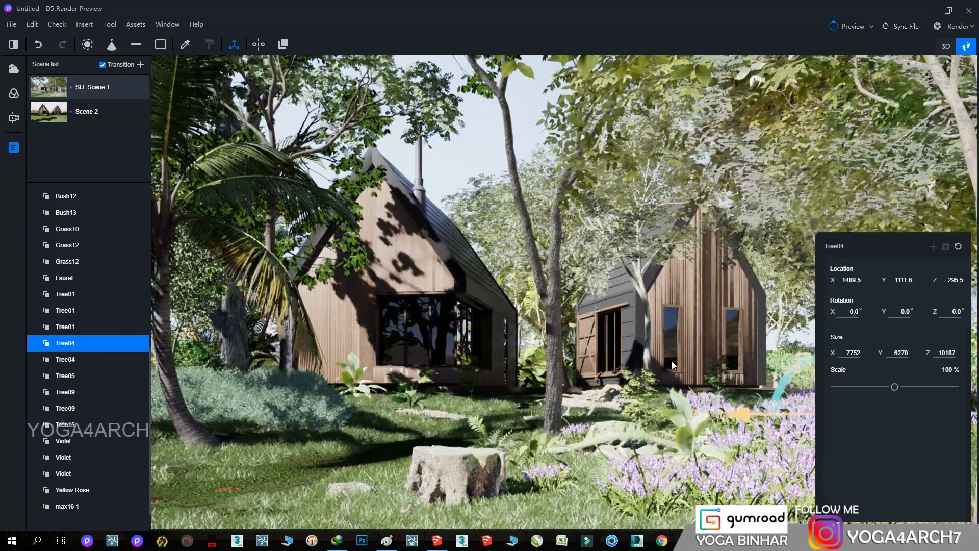
left_click(648, 352)
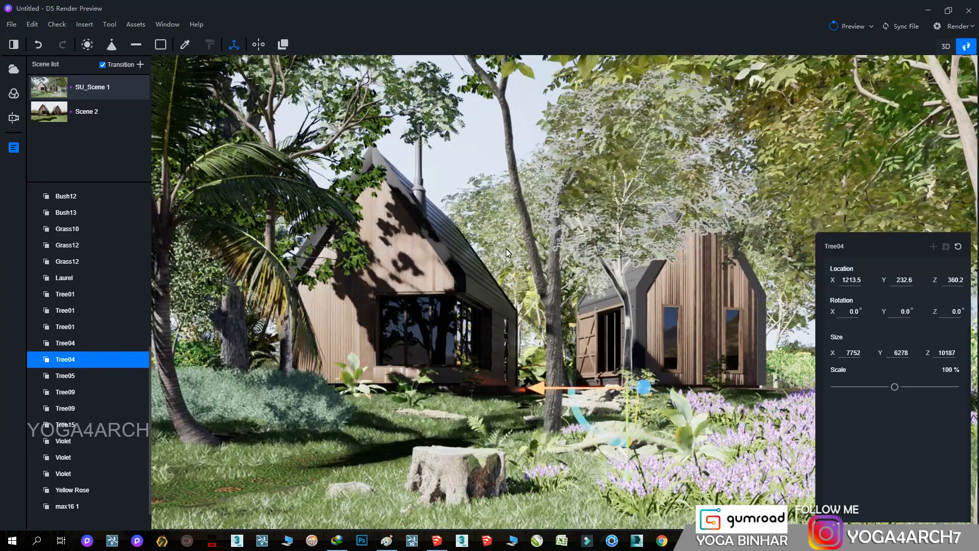
Scale down the Tree04 standing by the smaller cabin's side door and deselect it.
left_click(507, 250)
left_click_drag(896, 390, 877, 389)
left_click(481, 155)
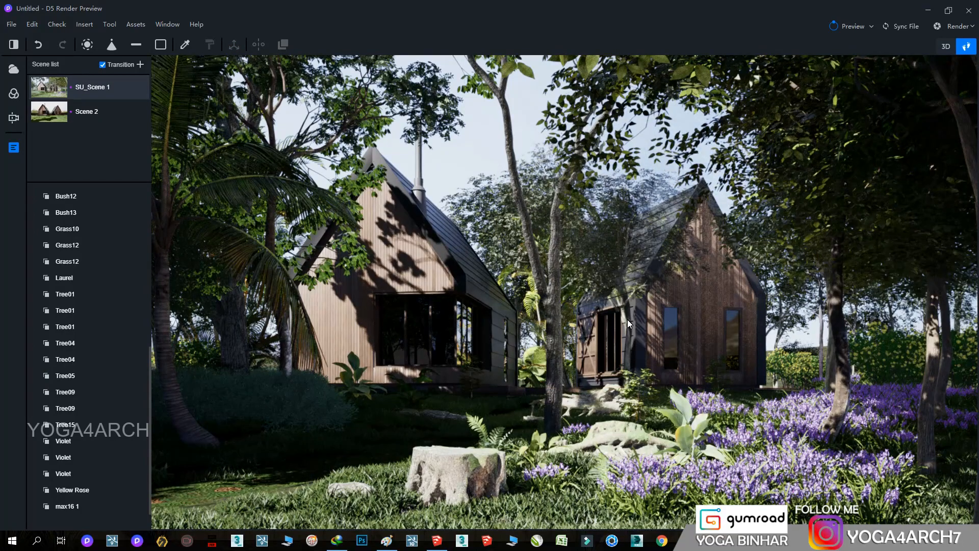
key("F12")
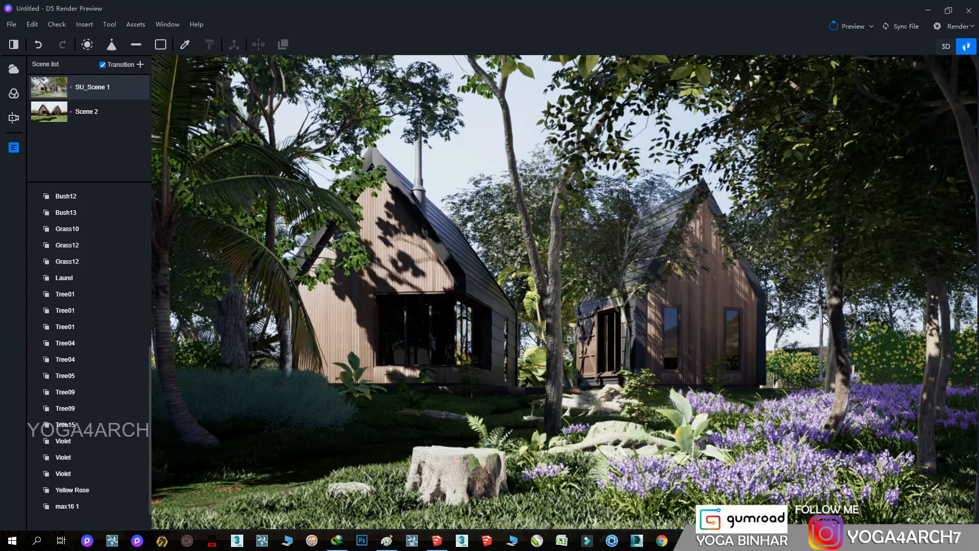
Reset the outdoor sun and sky settings by reapplying the 12:00 time of day.
left_click(15, 68)
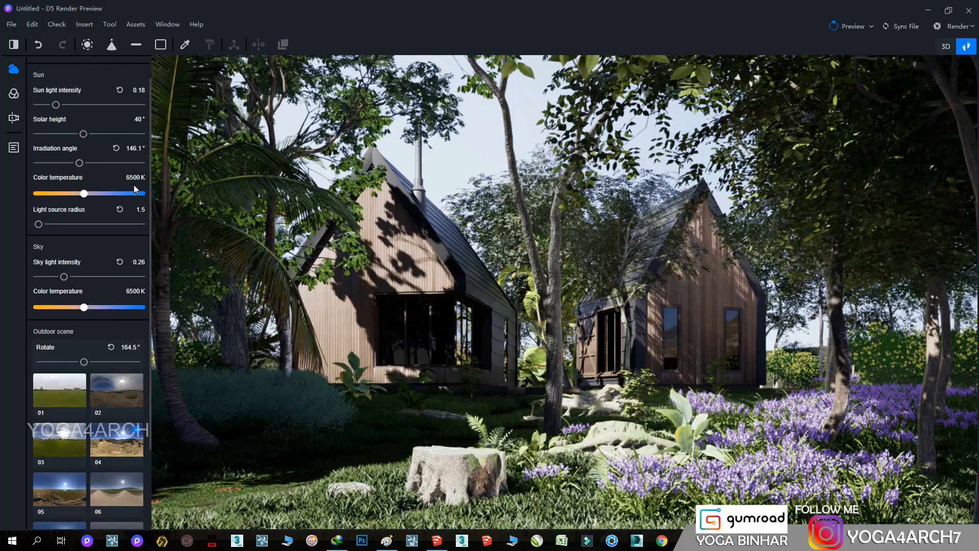
scroll(125, 189, "up", 1)
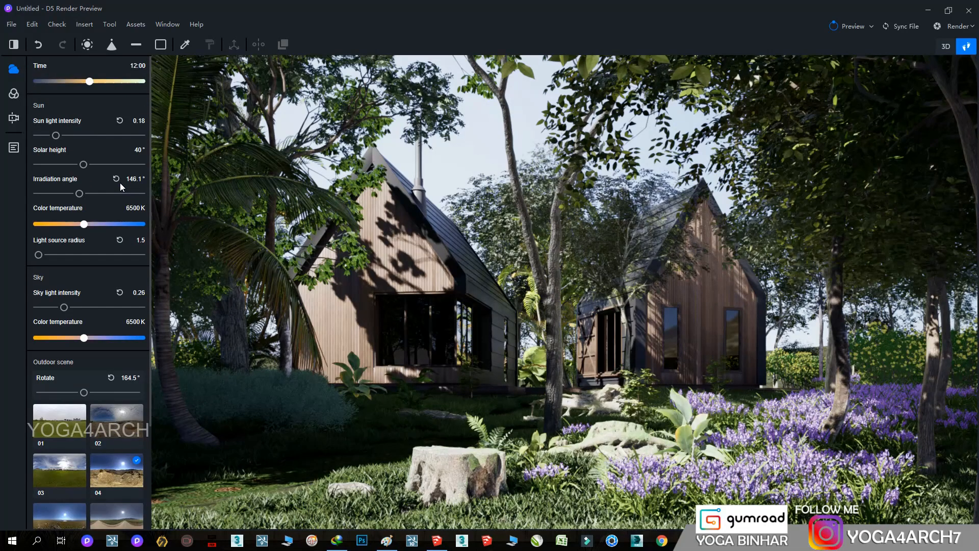
left_click(90, 81)
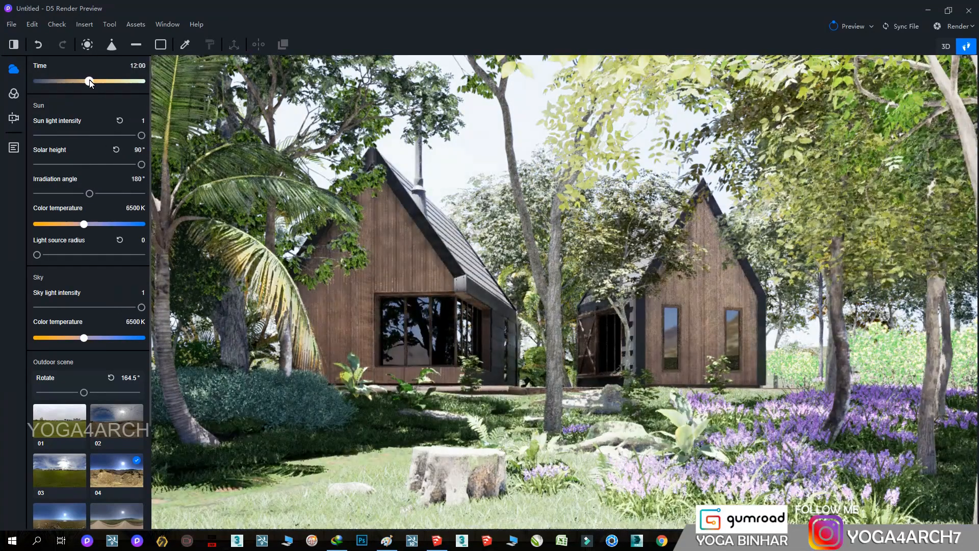
left_click(872, 26)
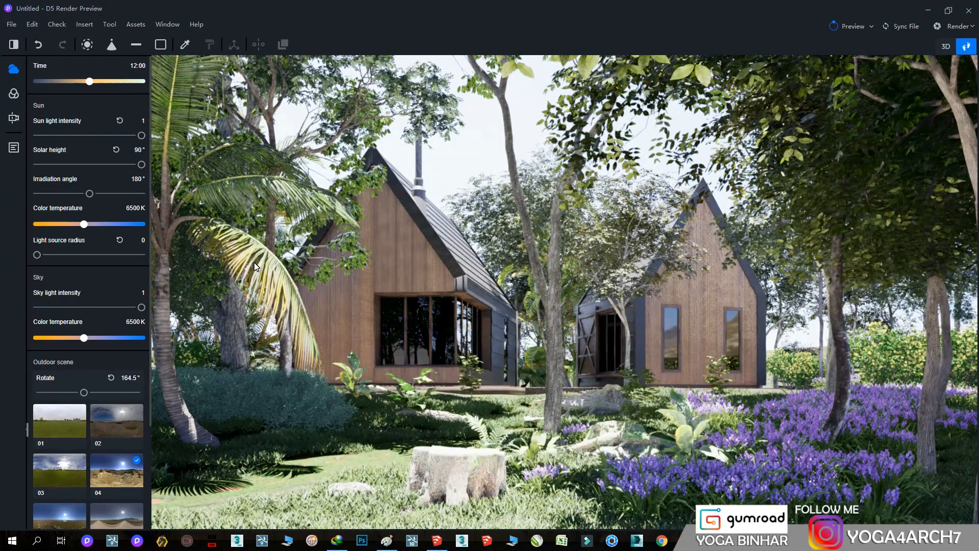
Set sun light intensity to 0.09, solar height to 67.7°, sky light intensity to 0.81 and sky color temperature to 9800 K.
left_click_drag(142, 136, 46, 135)
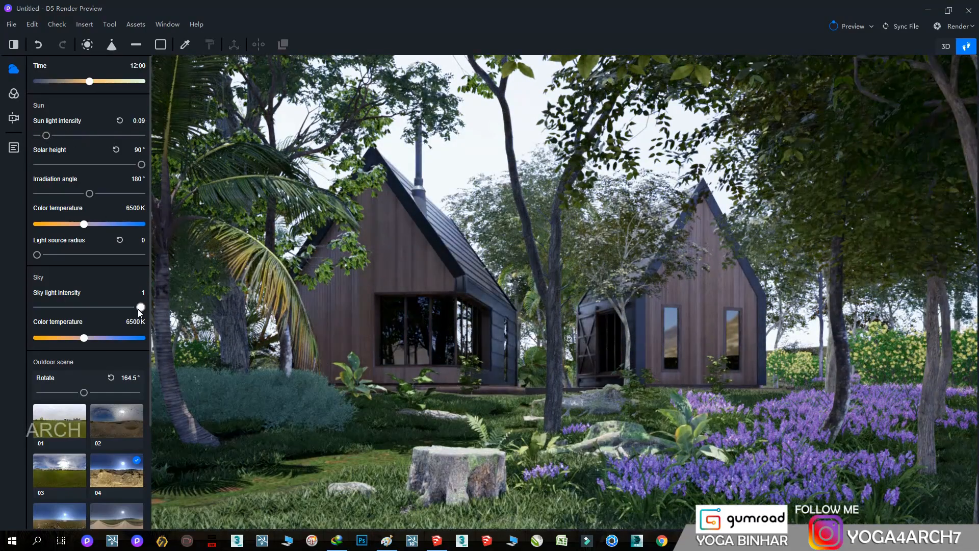
left_click_drag(134, 308, 106, 315)
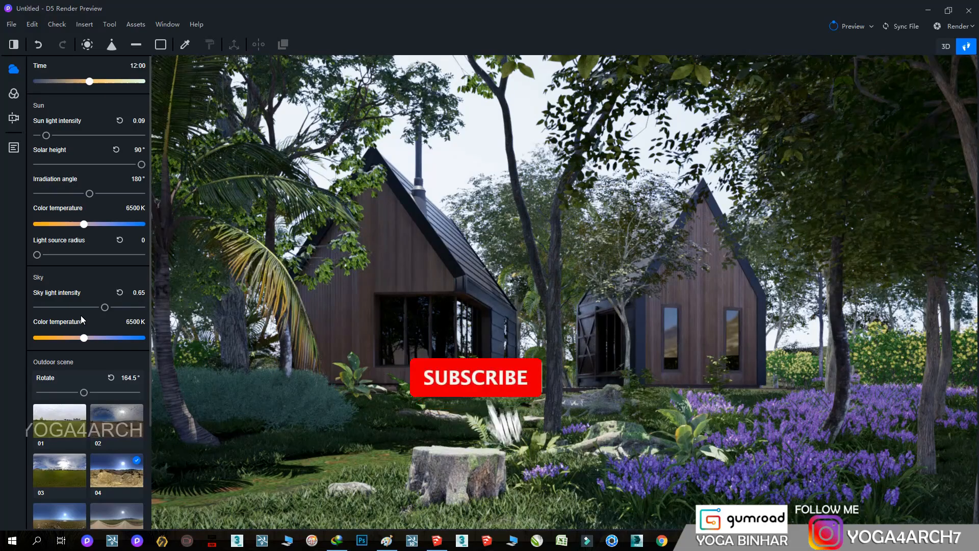
left_click_drag(141, 164, 116, 166)
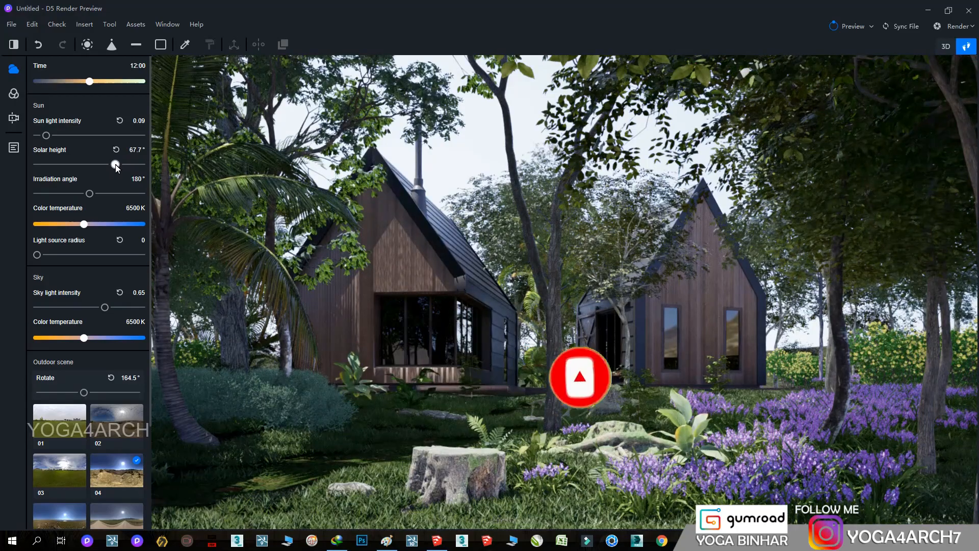
left_click_drag(123, 338, 122, 307)
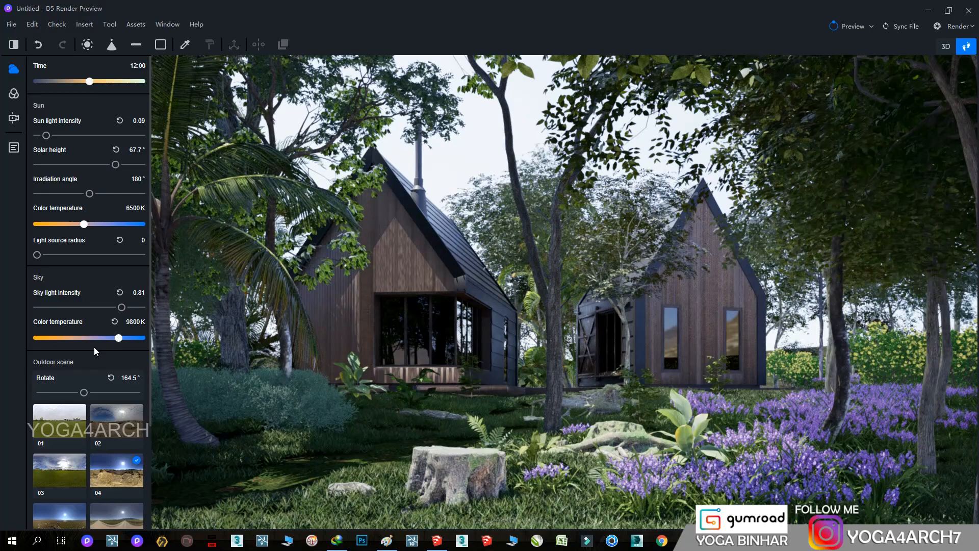
Slightly darken the Default Su Material picked at the smaller cabin's window by lowering its color value.
left_click(669, 332)
scroll(865, 390, "up", 2)
scroll(869, 393, "down", 2)
left_click(908, 297)
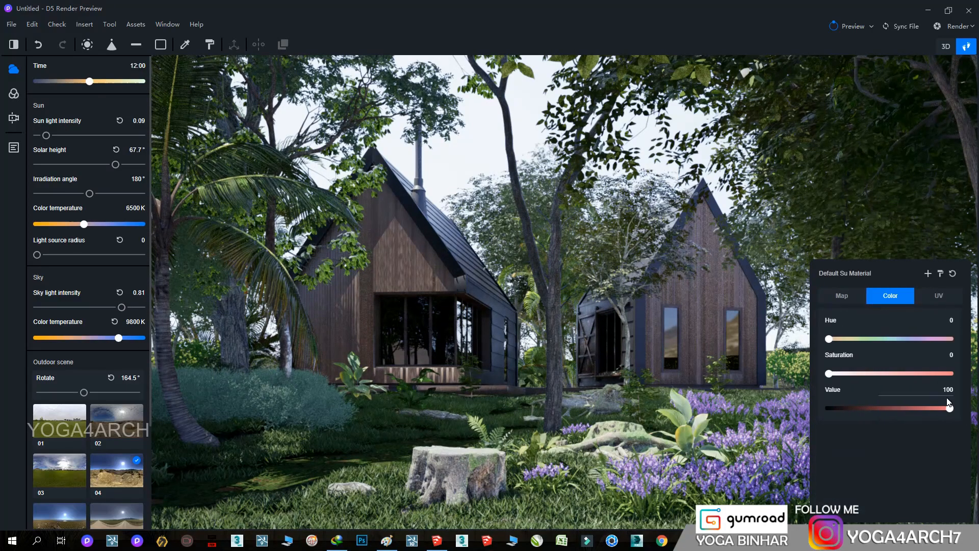
left_click_drag(950, 408, 935, 408)
left_click(460, 158)
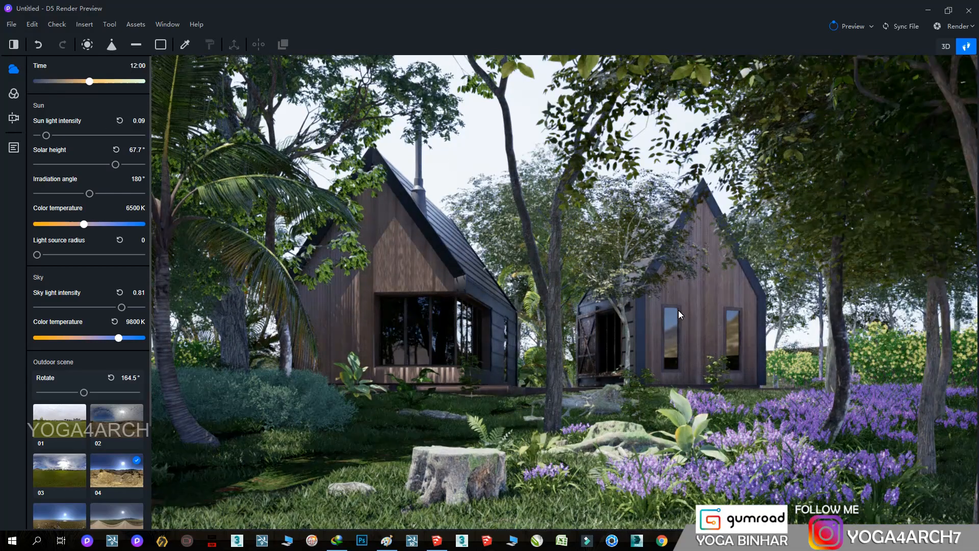
Scale the flat 182 8 rock in front of the larger cabin to 160 % and deselect it.
left_click(622, 429)
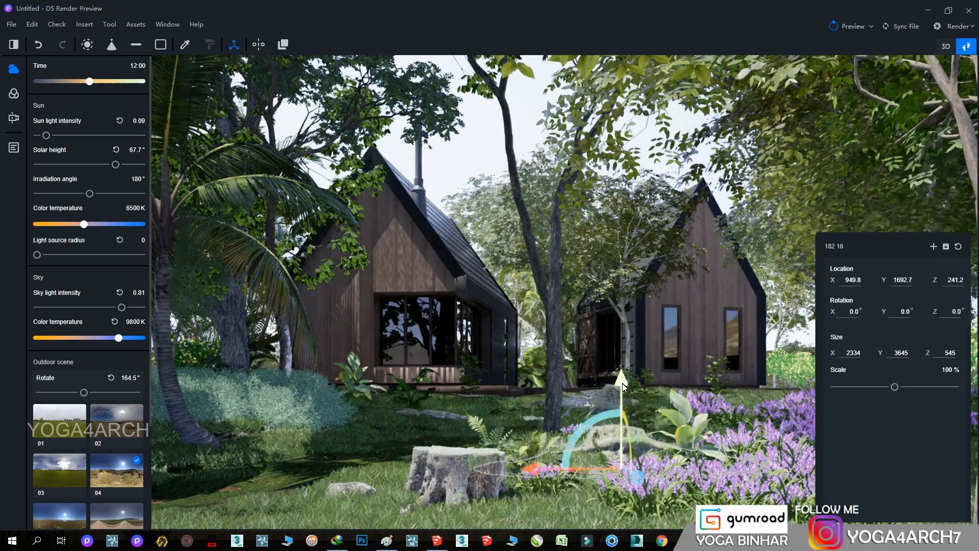
left_click(457, 412)
left_click_drag(895, 387, 908, 386)
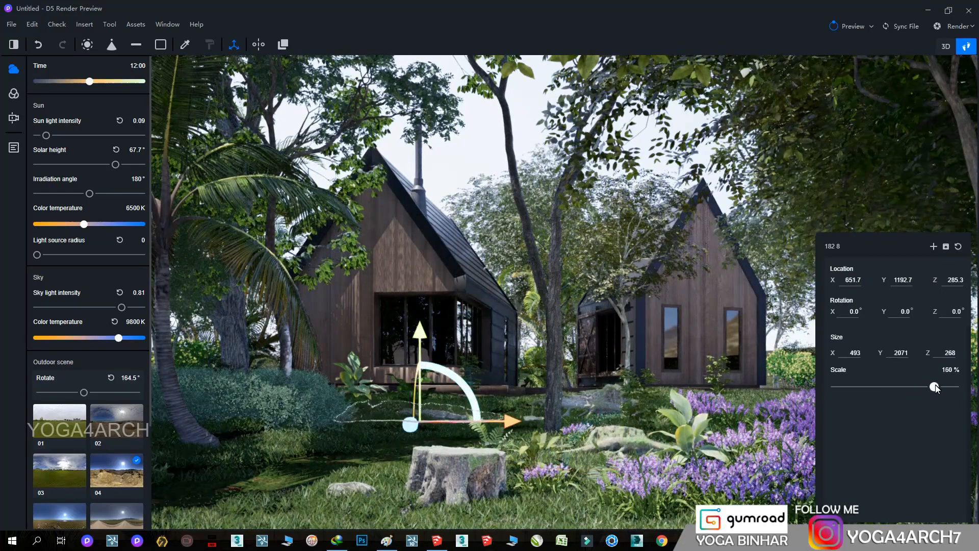
left_click(398, 173)
Adjust the image filter to exposure 0.34 EV, contrast 0.1, highlight 0.26, shadow 0.67 and slope 0.53.
left_click(14, 93)
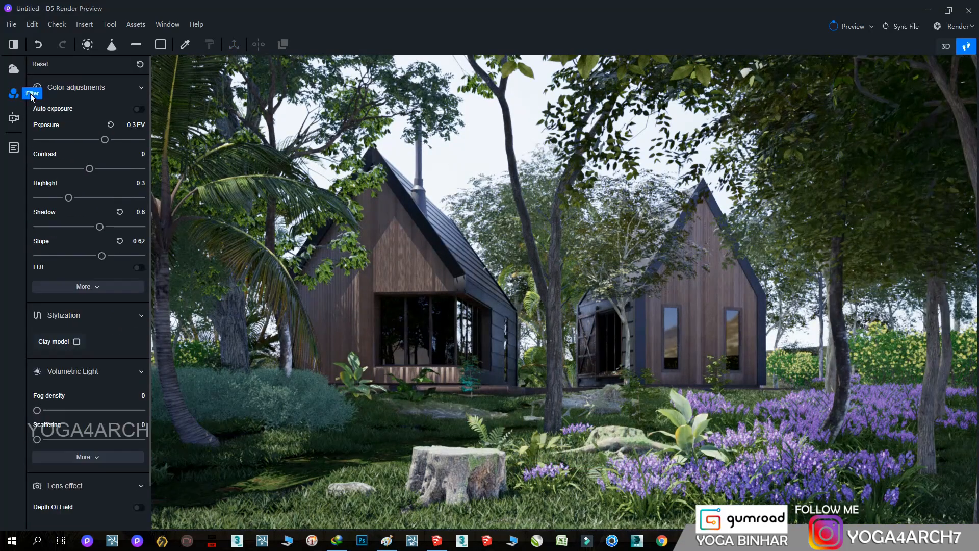
left_click_drag(43, 197, 2, 204)
left_click_drag(100, 258, 92, 258)
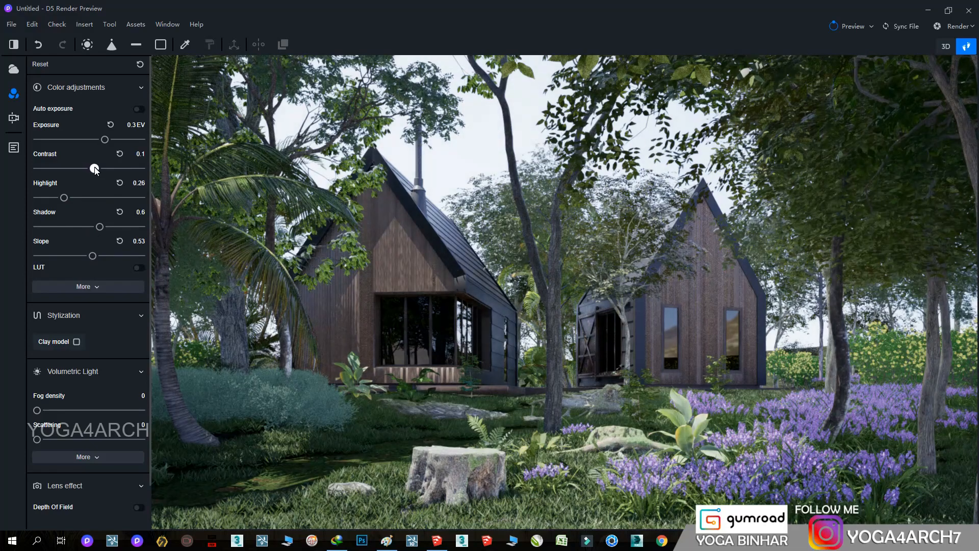
left_click_drag(106, 142, 108, 142)
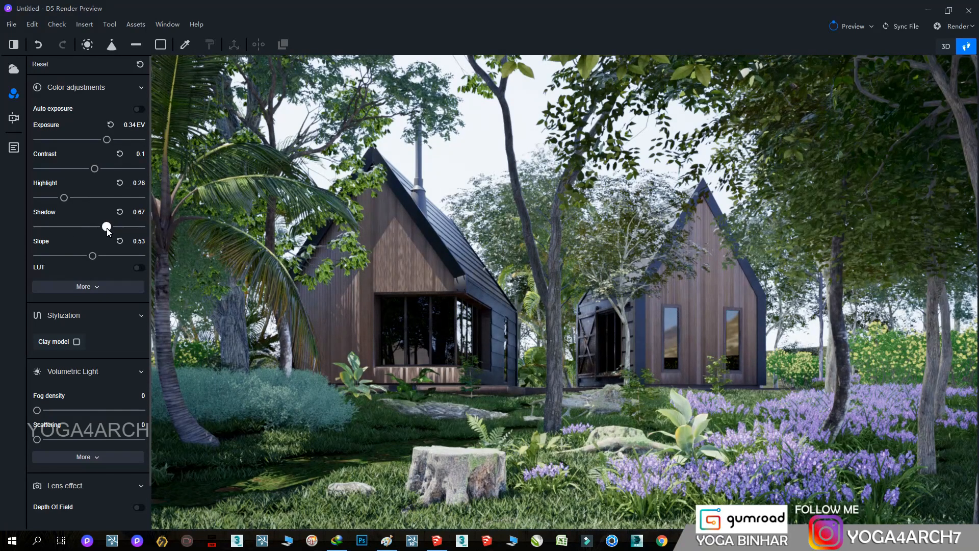
Use outdoor scene 03 rotated to 158.7°, with sky color temperature 8400 K and sky light intensity 0.44.
left_click(13, 69)
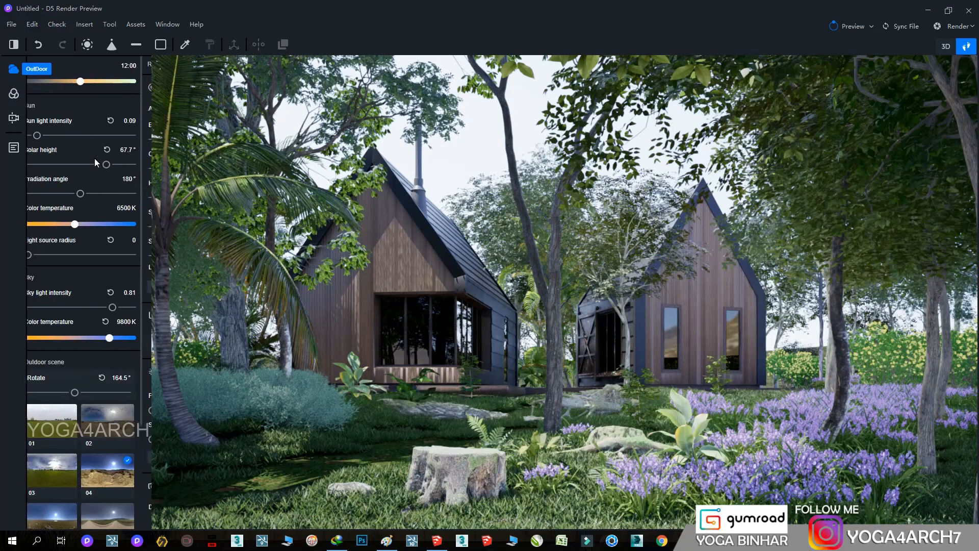
left_click_drag(118, 338, 104, 337)
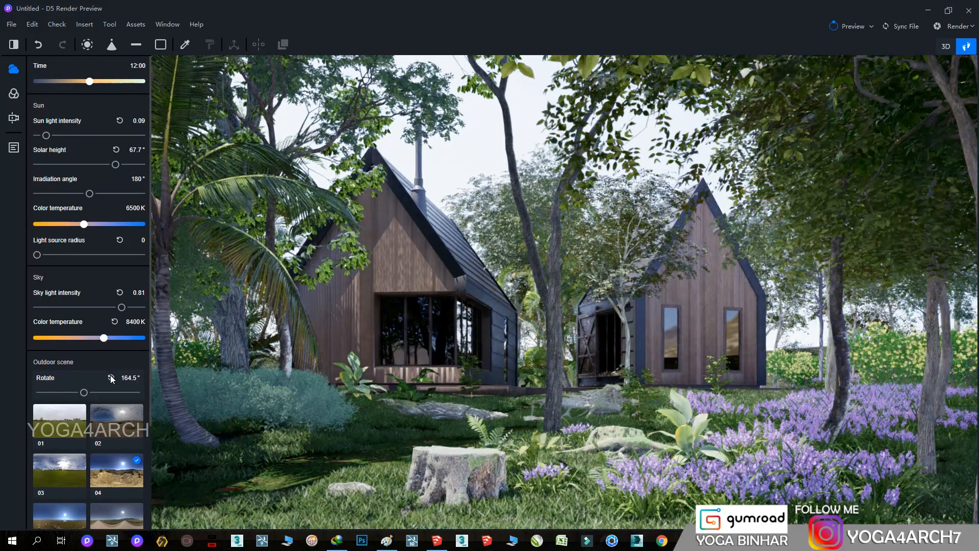
left_click(77, 476)
mouse_move(84, 392)
left_mouse_down()
mouse_move(112, 393)
mouse_move(83, 393)
left_mouse_up()
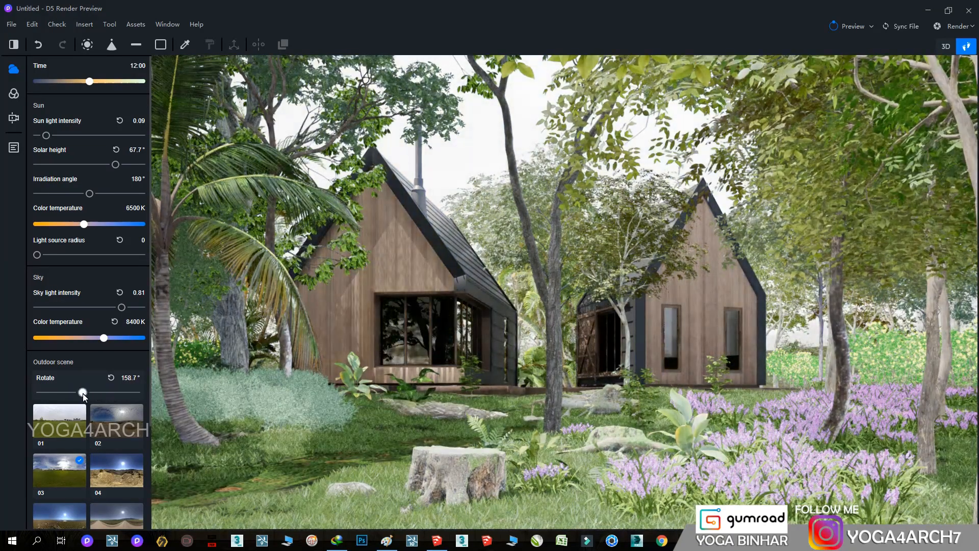
left_click_drag(117, 308, 84, 308)
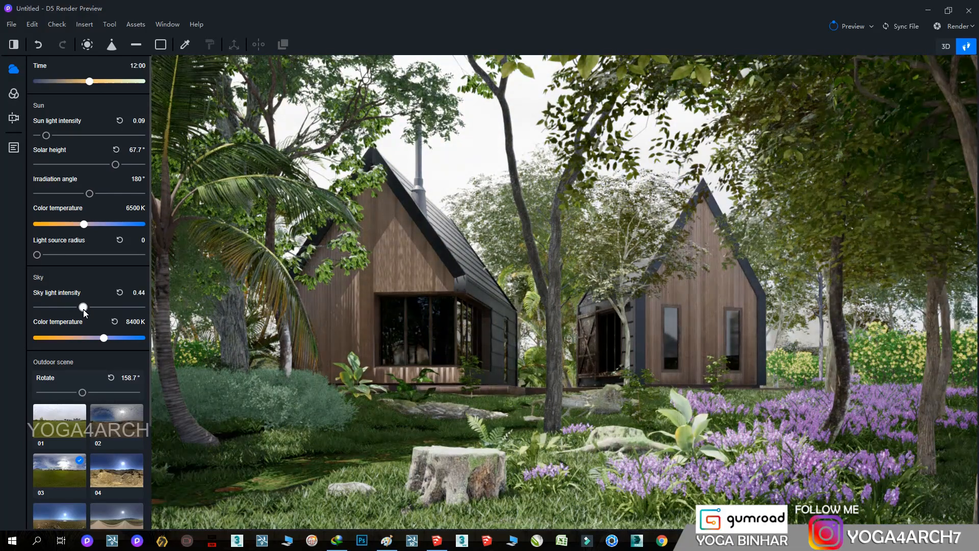
Place another 85 13 plant from the personal assets among the purple flowers beside the smaller cabin.
left_click(135, 25)
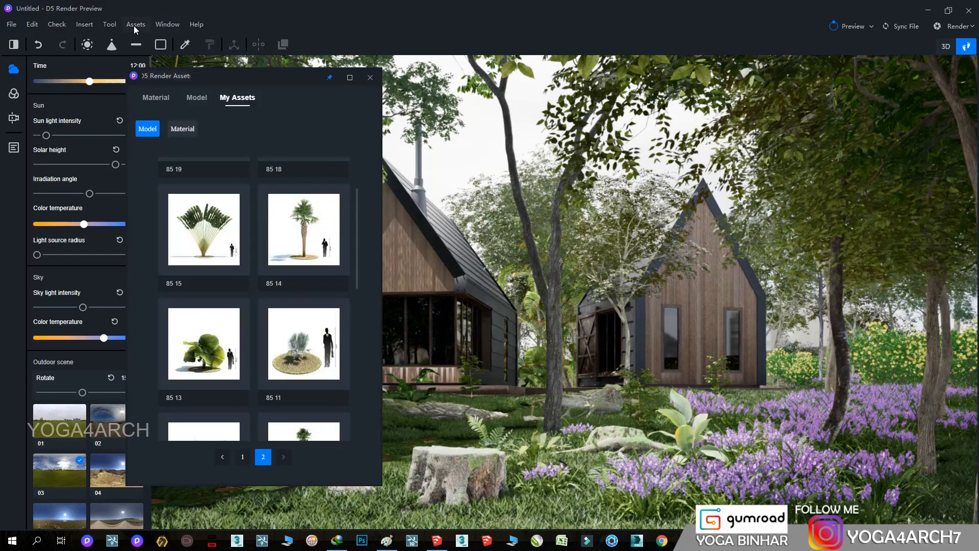
left_click(304, 343)
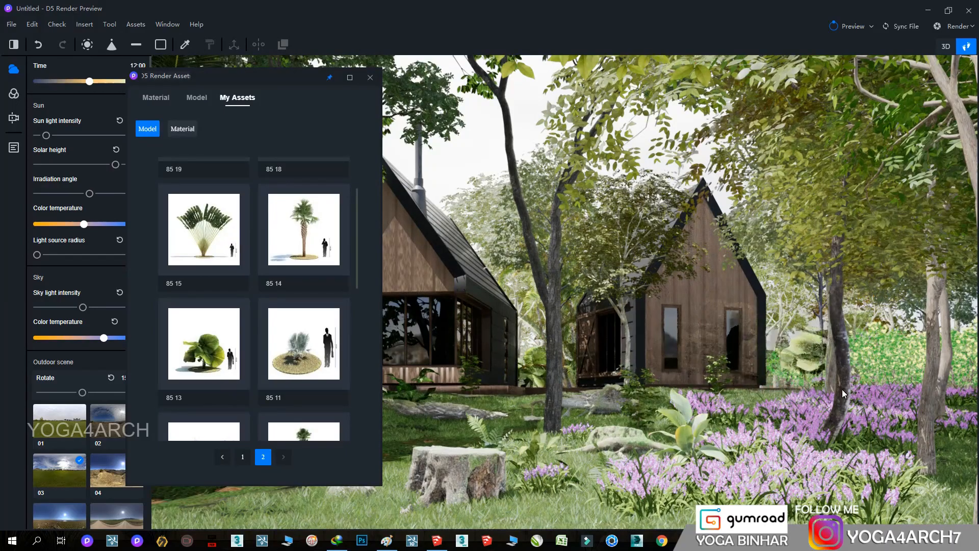
left_click(888, 406)
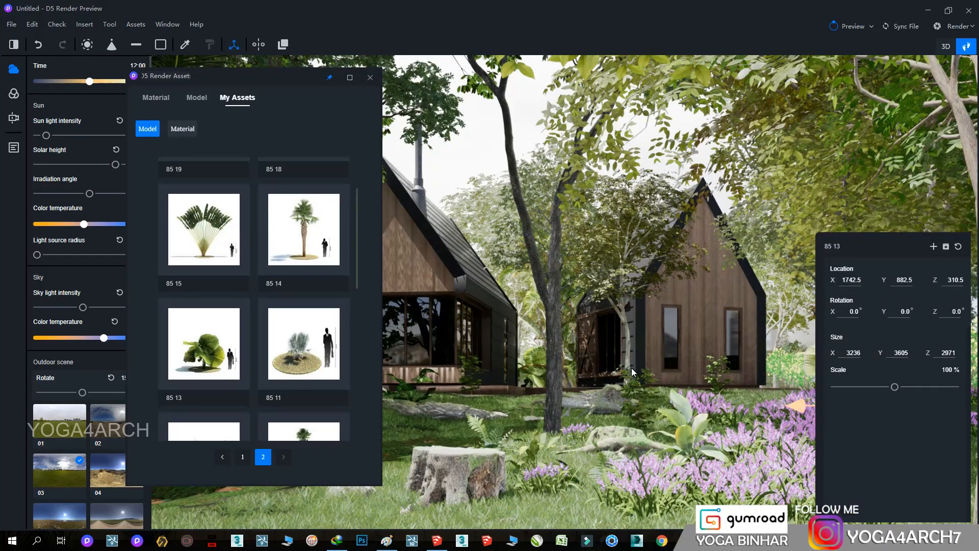
Place Violet flowers from the model library around the flat rock in front of the larger cabin.
scroll(259, 393, "down", 1)
scroll(260, 394, "down", 10)
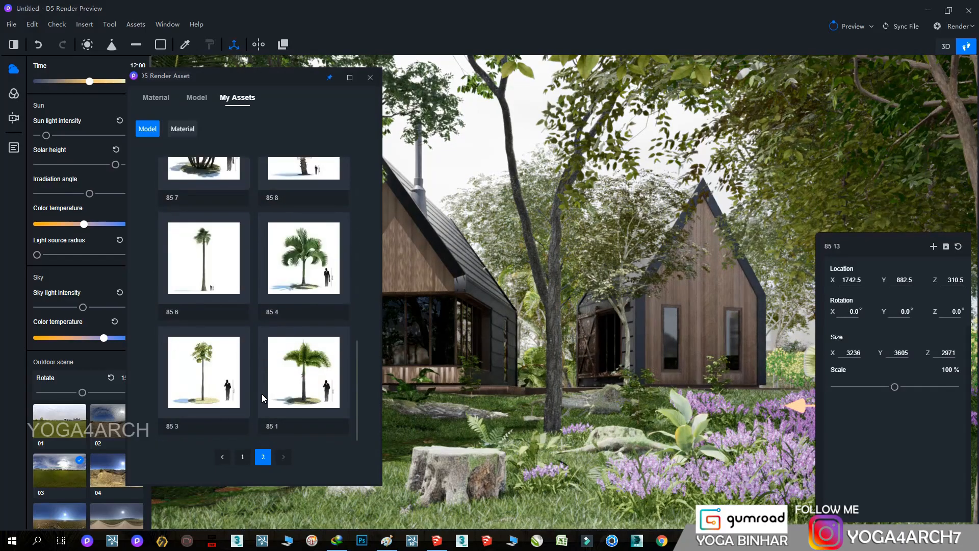
left_click(196, 97)
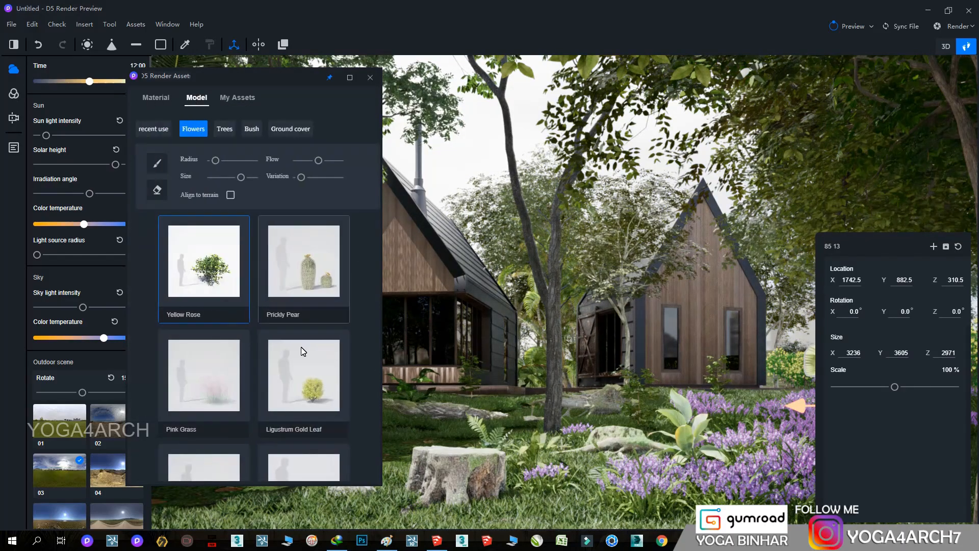
left_click(244, 411)
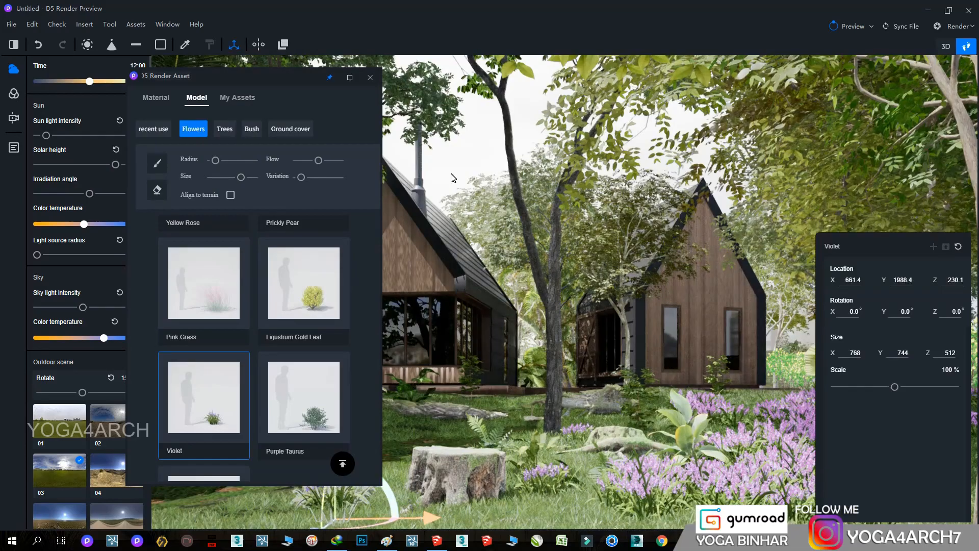
left_click(403, 427)
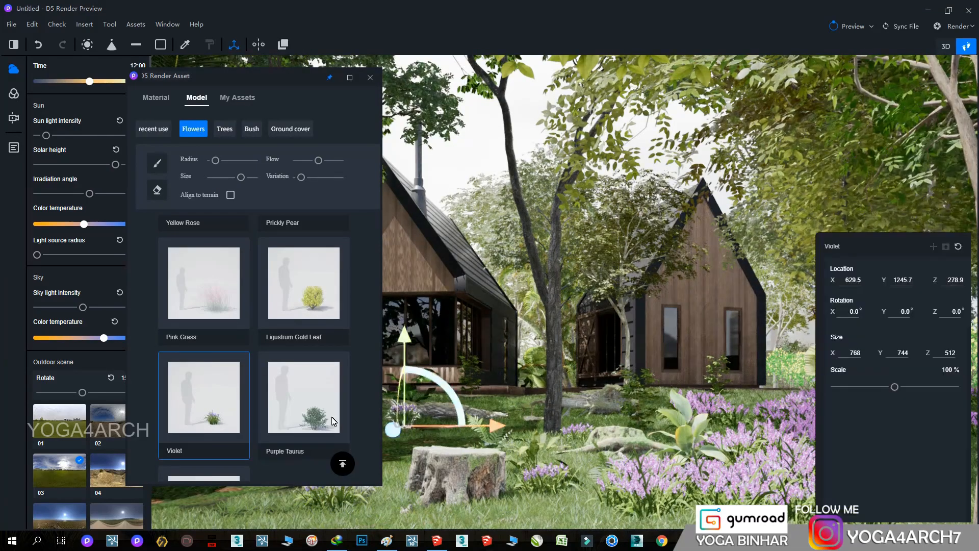
left_click(494, 412)
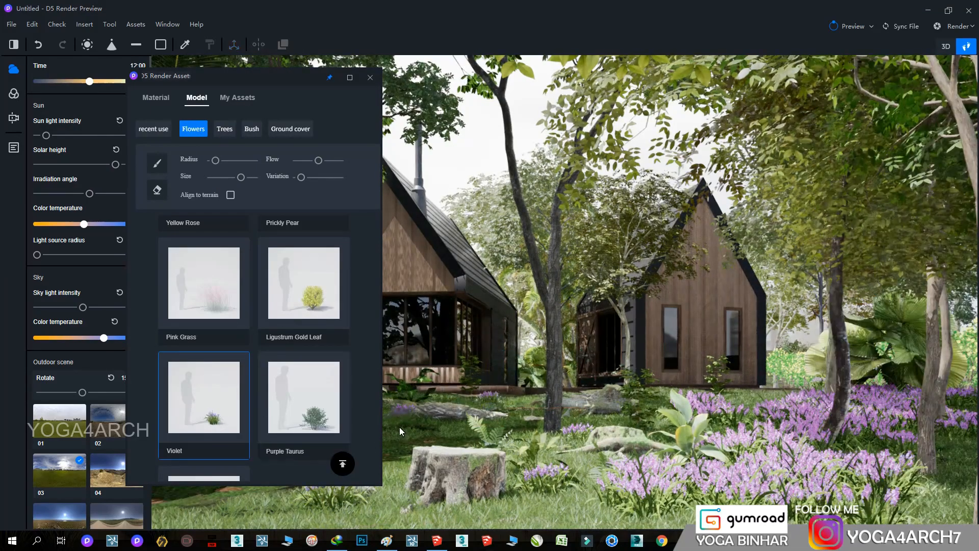
left_click(386, 426)
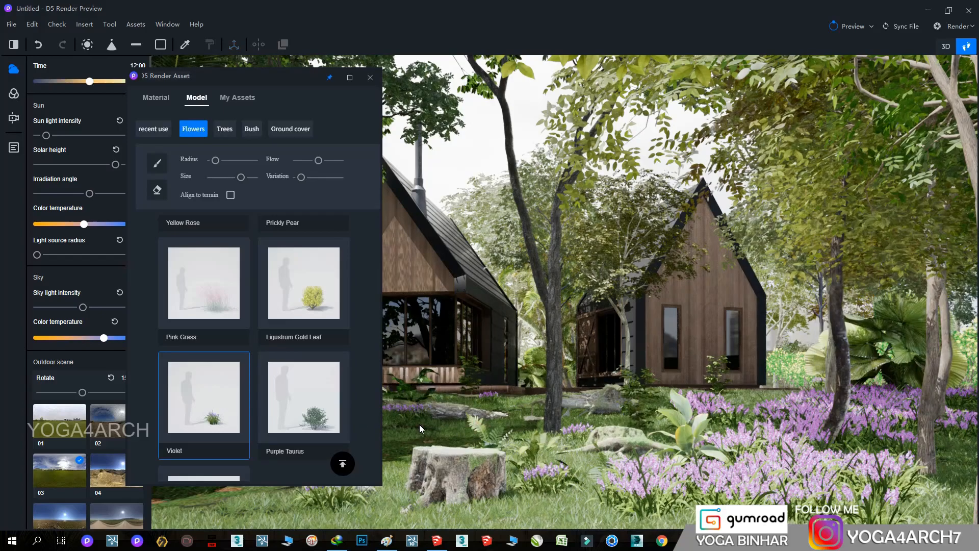
Place a Purple Taurus in front of the smaller cabin and a Bush14 plant among the purple flowers.
left_click(745, 409)
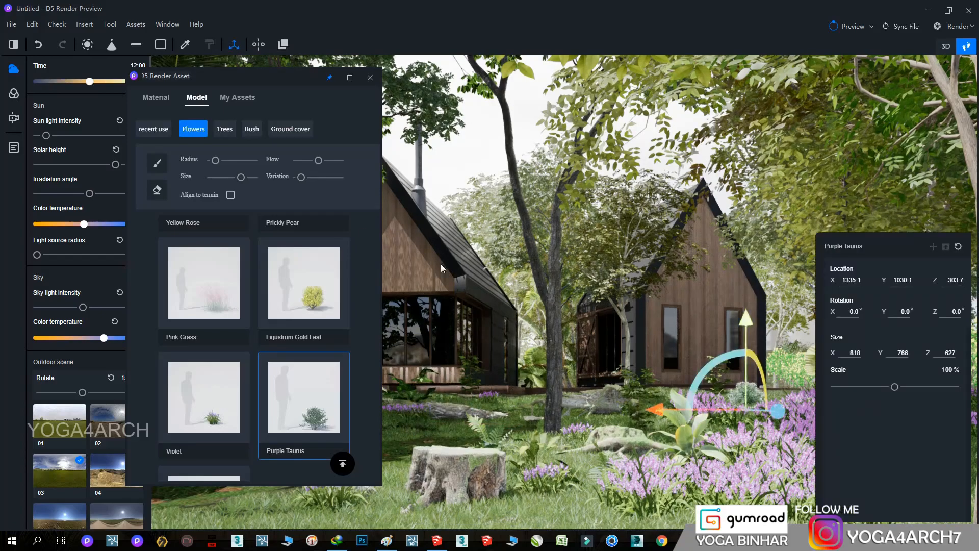
left_click(243, 128)
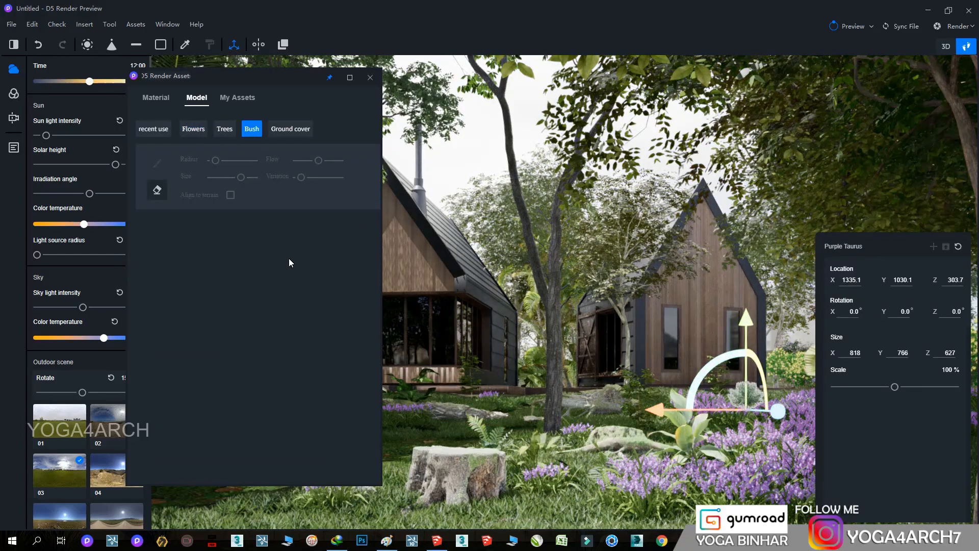
left_click(241, 237)
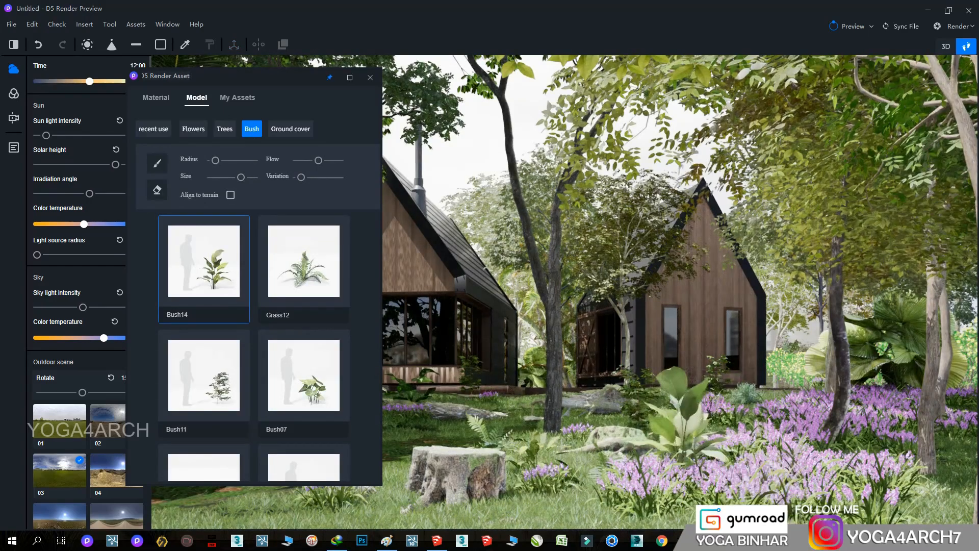
left_click(745, 490)
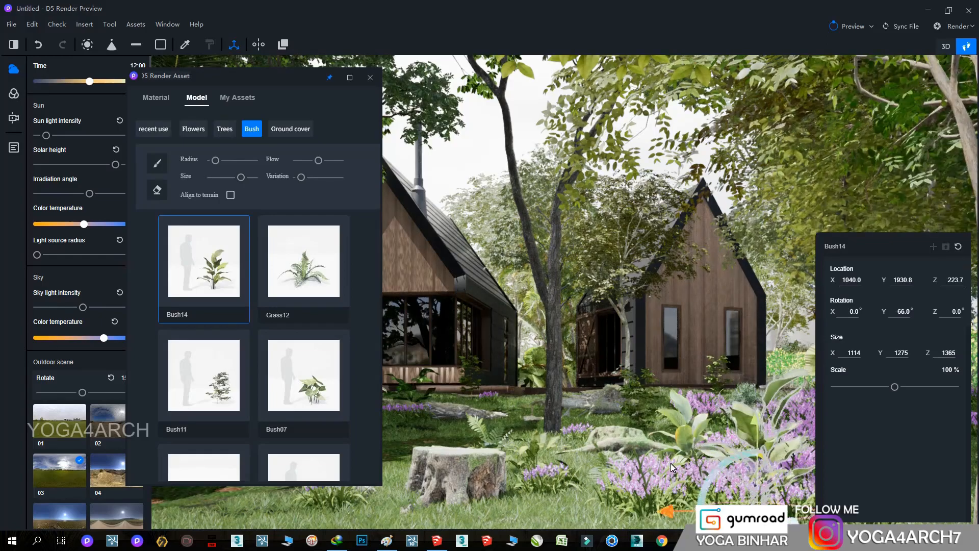
Place several Grass12 plants on the grass around the tree stump, the flat rocks and the central tree trunk.
left_click(304, 265)
left_click(565, 510)
left_click(303, 265)
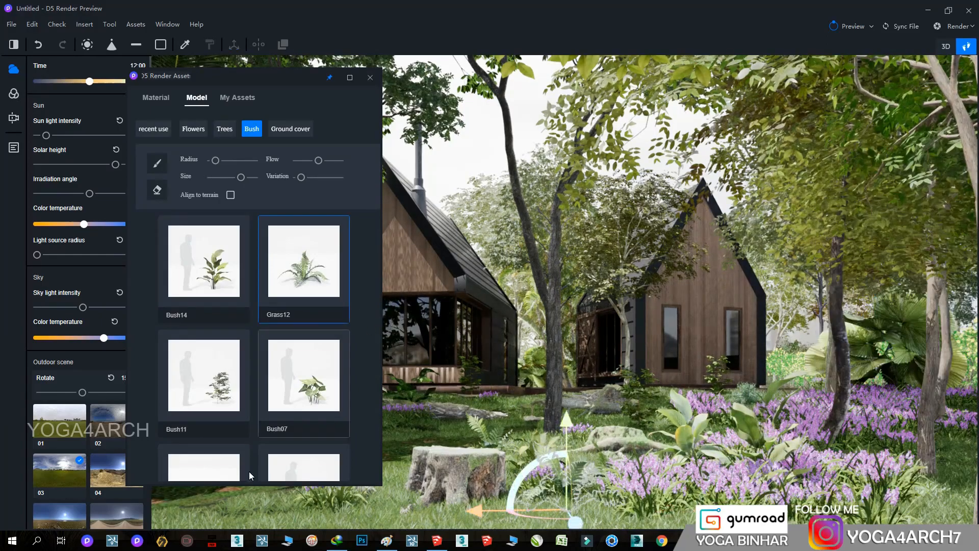
left_click(402, 442)
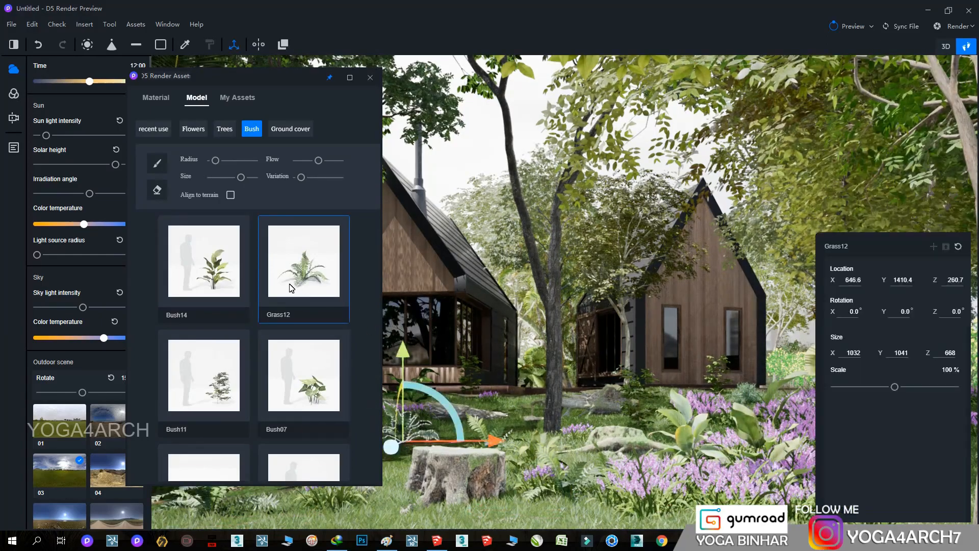
left_click(607, 427)
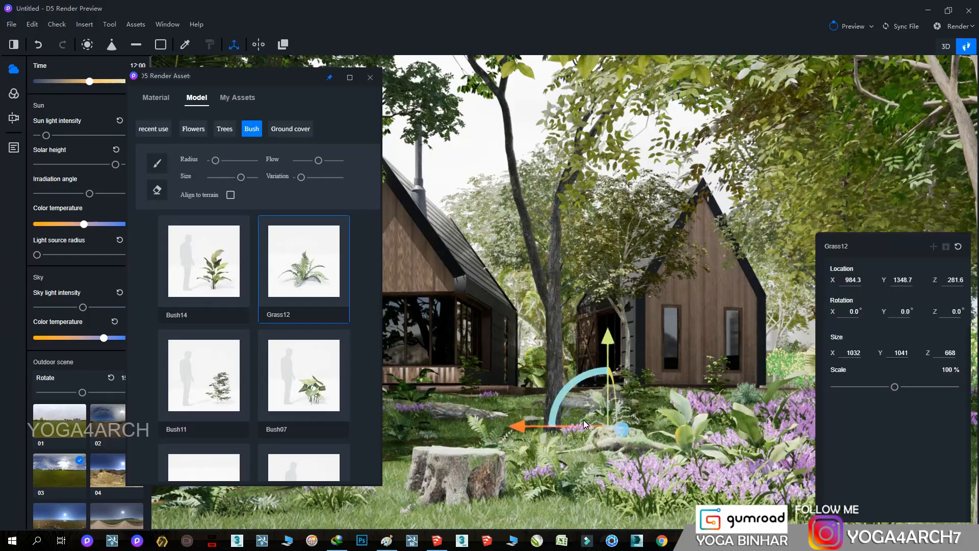
left_click(516, 403)
Place a Bush11 plant and three Bush08 shrubs around the purple flowers beside the smaller cabin.
left_click(230, 385)
left_click(783, 395)
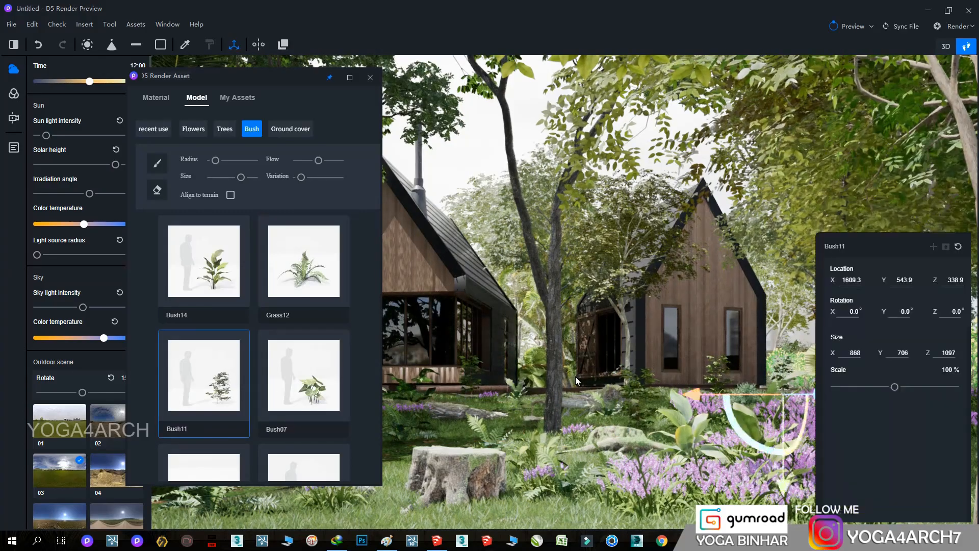
scroll(248, 373, "down", 1)
scroll(248, 376, "down", 4)
left_click(304, 412)
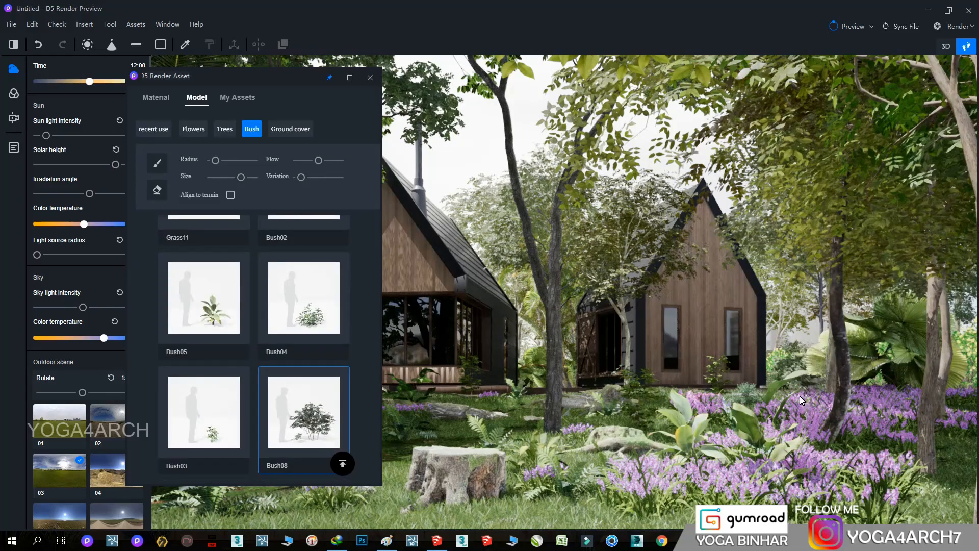
left_click(800, 396)
left_click(304, 413)
left_click(882, 425)
left_click(304, 412)
left_click(922, 493)
left_click(304, 412)
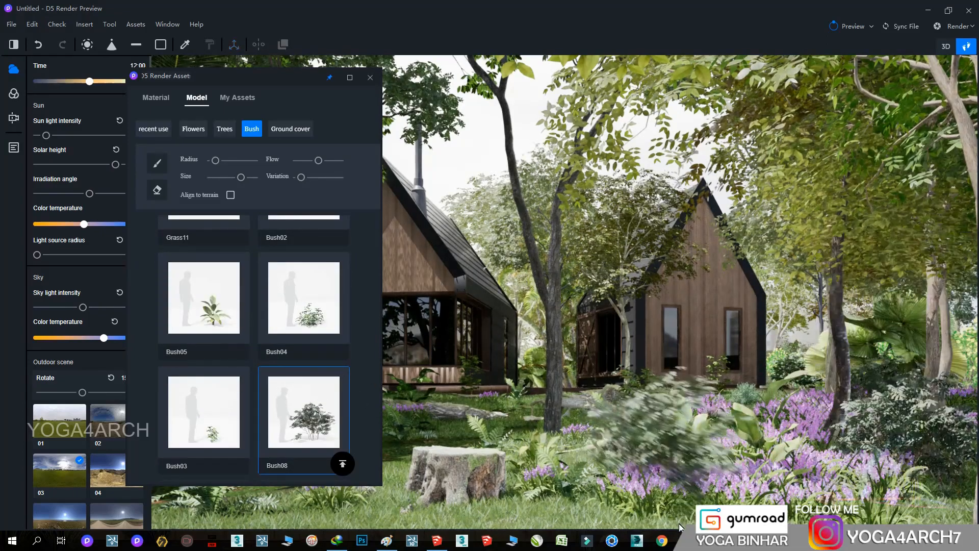
left_click(587, 415)
key("Delete")
Place another Bush08 shrub beyond the purple flowers and a Bush03 plant on the grass in front of the stump.
right_click_drag(603, 404, 774, 493)
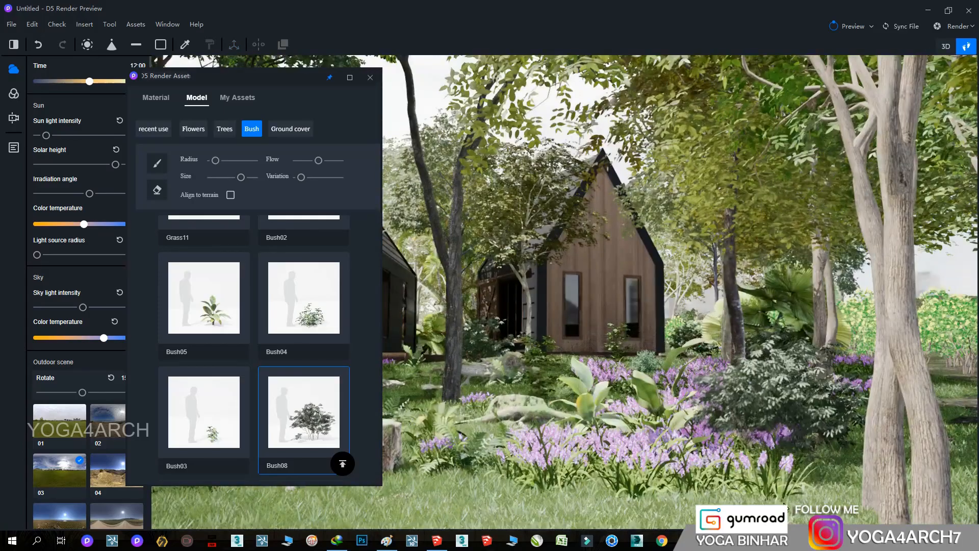
left_click(860, 384)
left_click(204, 412)
left_click(404, 522)
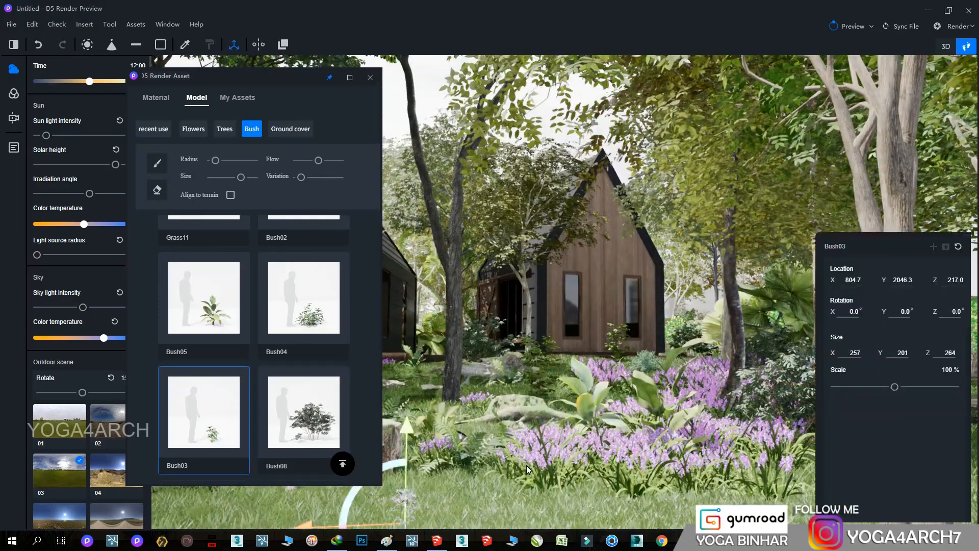
Place Bush08 shrubs in the foreground grass on the larger cabin's side of the stump and close the asset library.
right_click_drag(404, 523, 320, 465)
left_click(306, 429)
left_click(373, 501)
left_click(644, 448)
right_click_drag(634, 318, 605, 236)
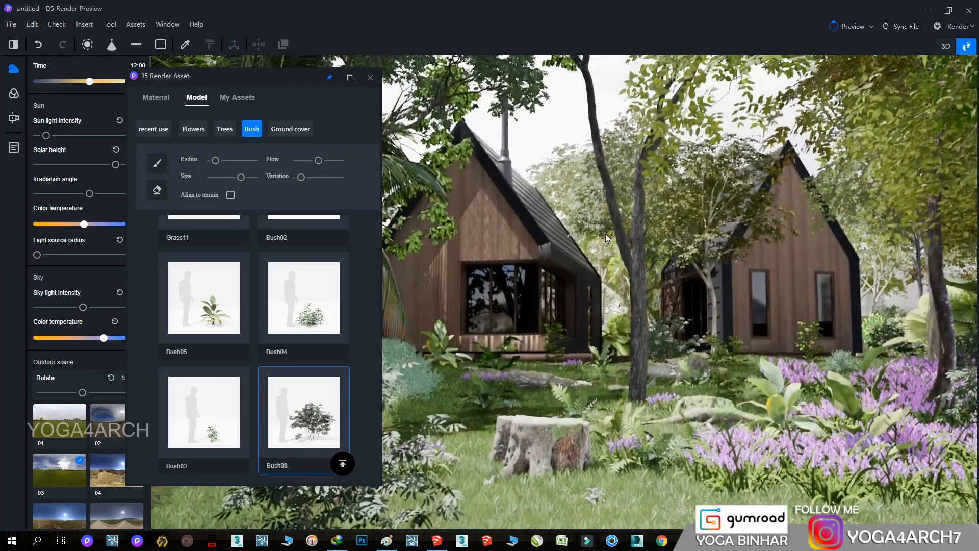
left_click(370, 77)
right_click_drag(798, 270, 816, 267)
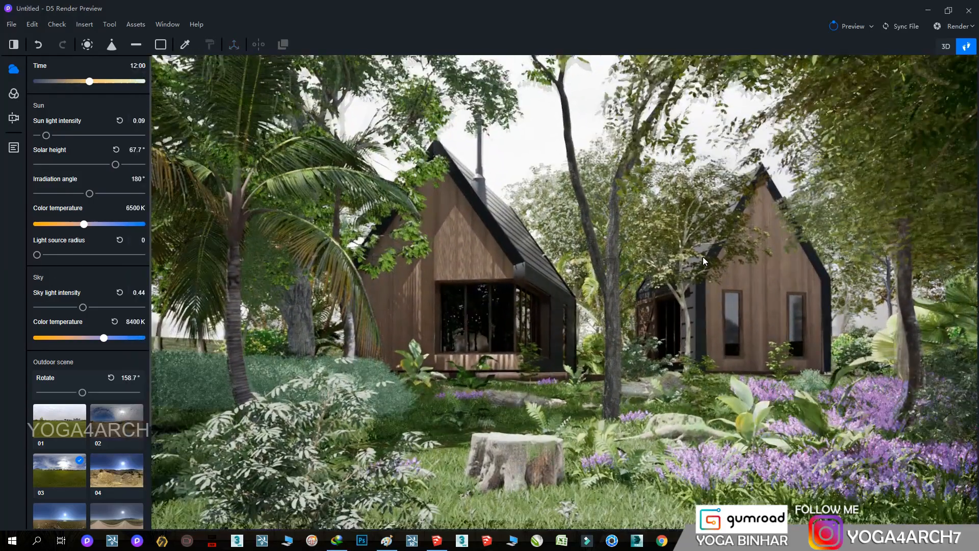
Move the foreground Bush08 shrub away from the stump, past the base of the leaning palm.
left_click(326, 504)
left_click_drag(326, 503, 293, 469)
right_click_drag(361, 516, 436, 490)
left_click_drag(471, 486, 243, 482)
Reframe the view to show both cabins and update SU_Scene 1 with it.
right_click_drag(506, 295, 587, 216)
left_click(13, 148)
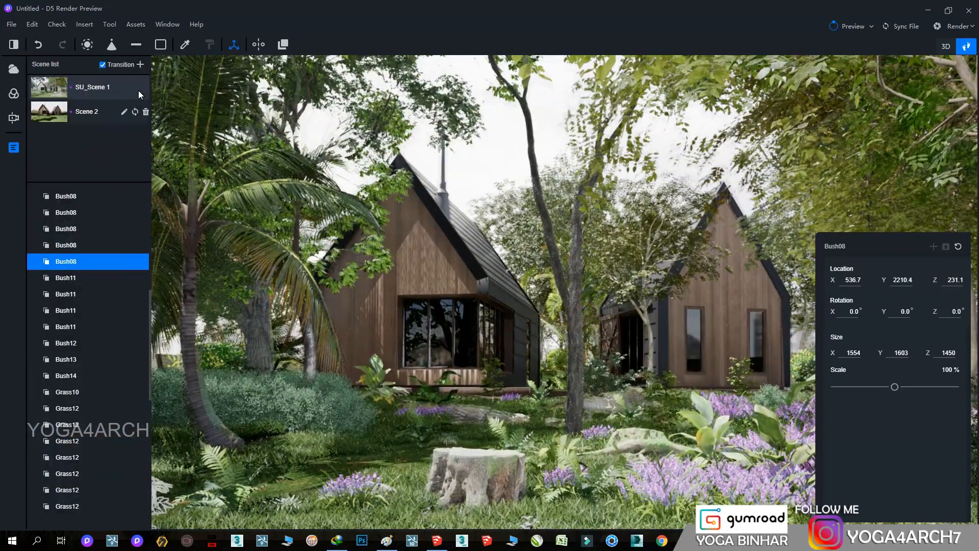
left_click(488, 152)
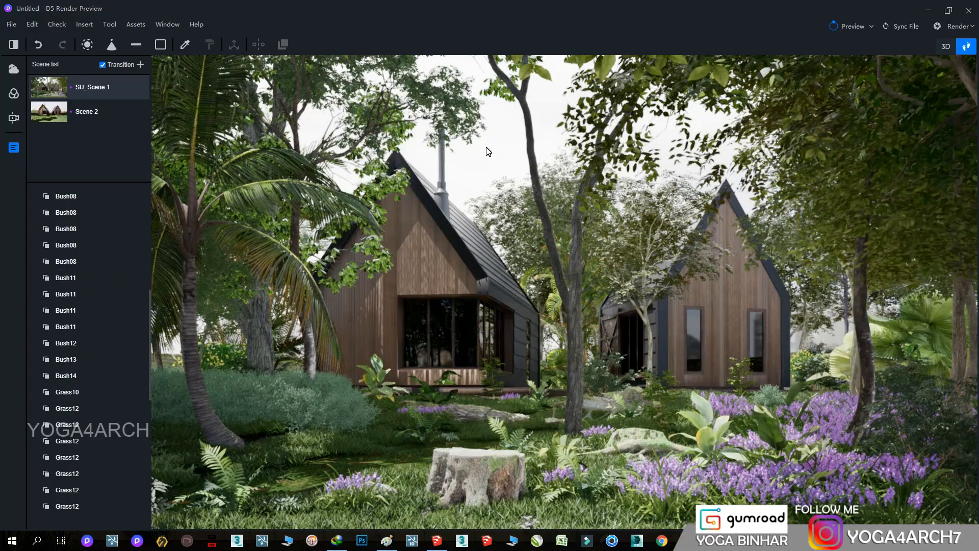
Try the outdoor scene rotated to 300°, check the larger cabin up close, and restore SU_Scene 1.
left_click(14, 68)
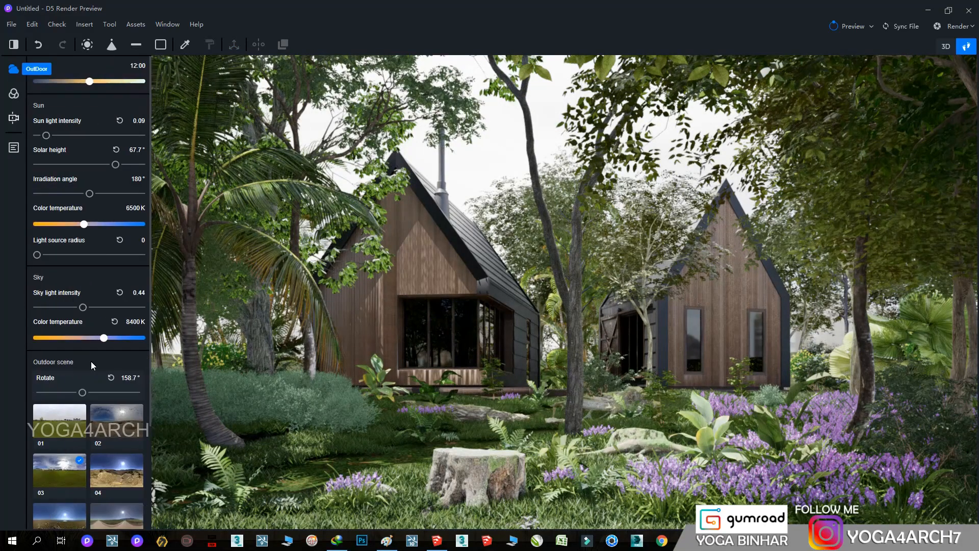
left_click_drag(84, 393, 121, 396)
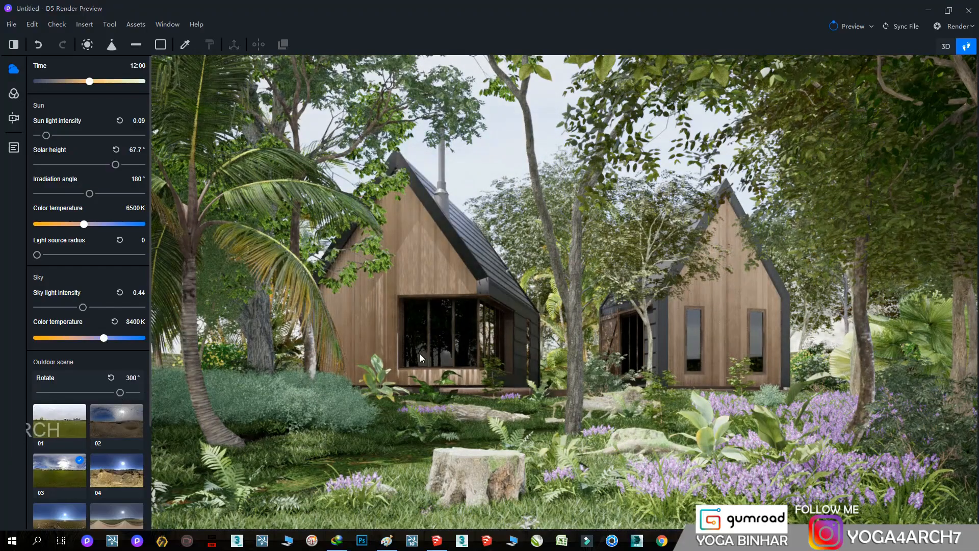
scroll(345, 338, "up", 1)
right_click_drag(345, 338, 182, 329)
key("a")
key("w")
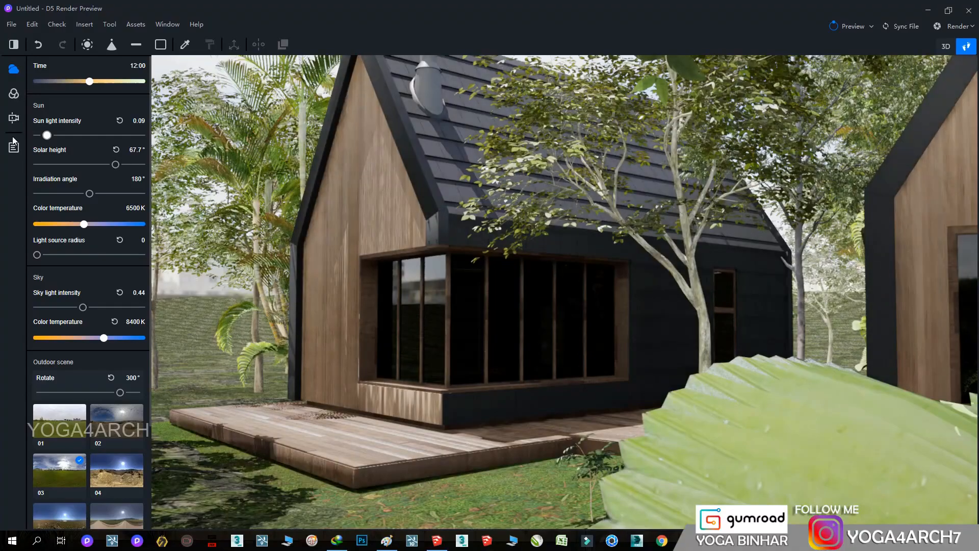
left_click(14, 148)
left_click(51, 87)
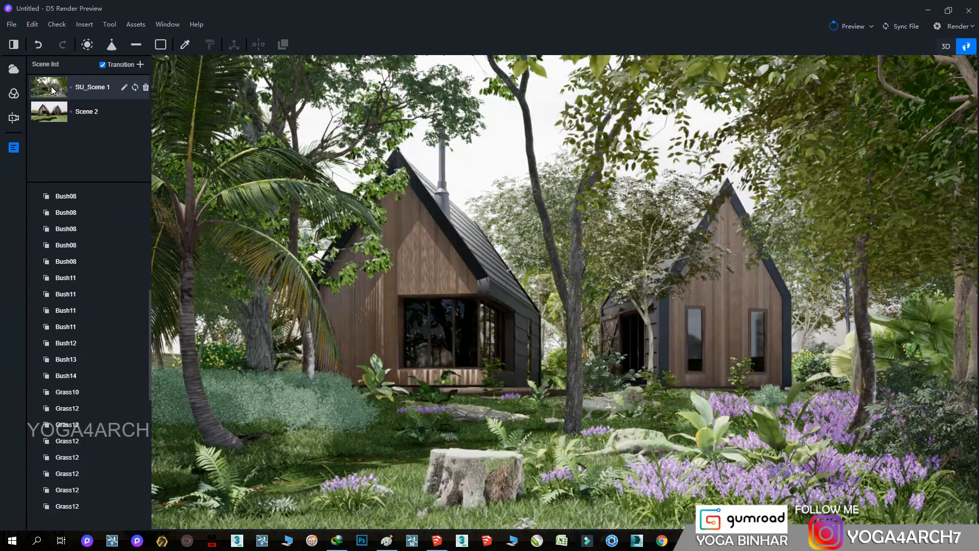
Set the sun light intensity to 0.15, solar height to 57.5° and irradiation angle to 178.2°.
left_click(15, 71)
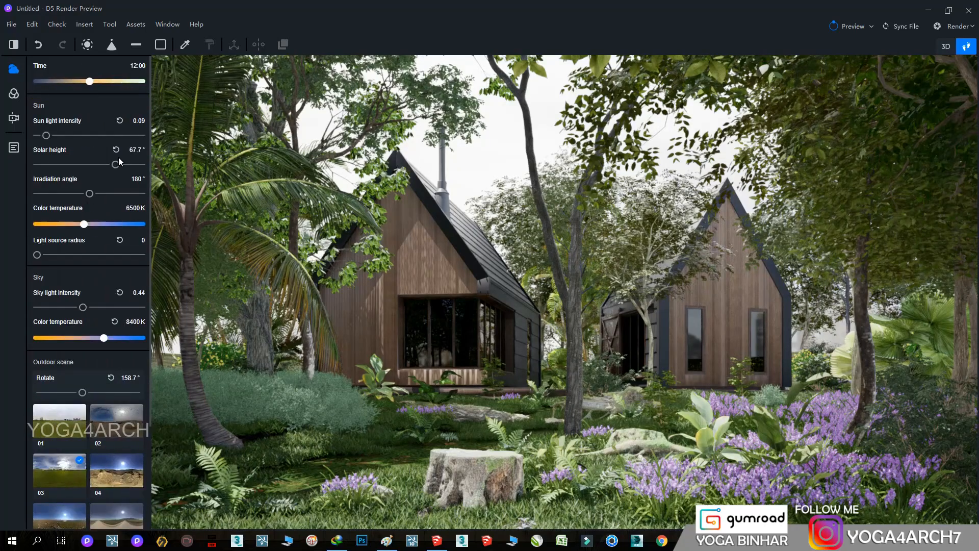
left_click_drag(47, 136, 53, 137)
left_click_drag(90, 193, 100, 195)
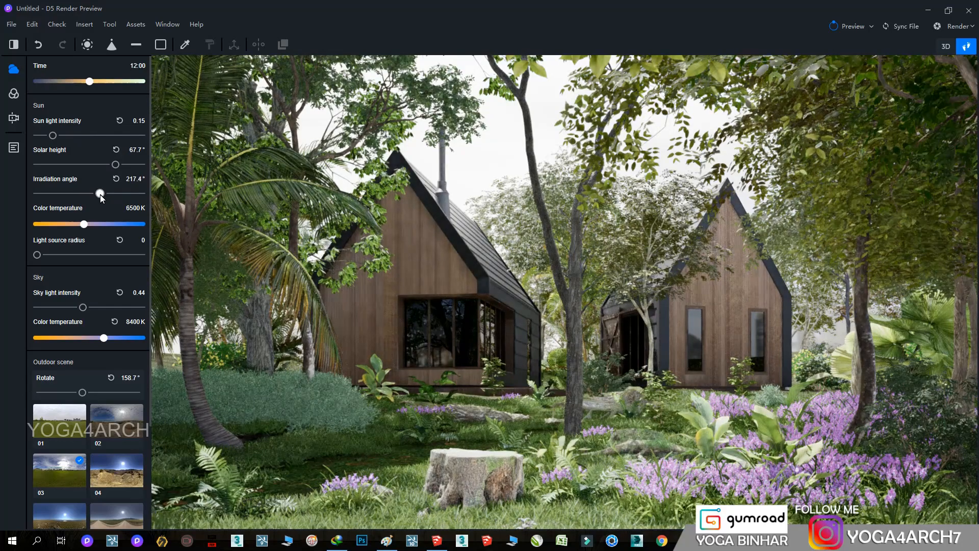
left_click_drag(100, 194, 83, 195)
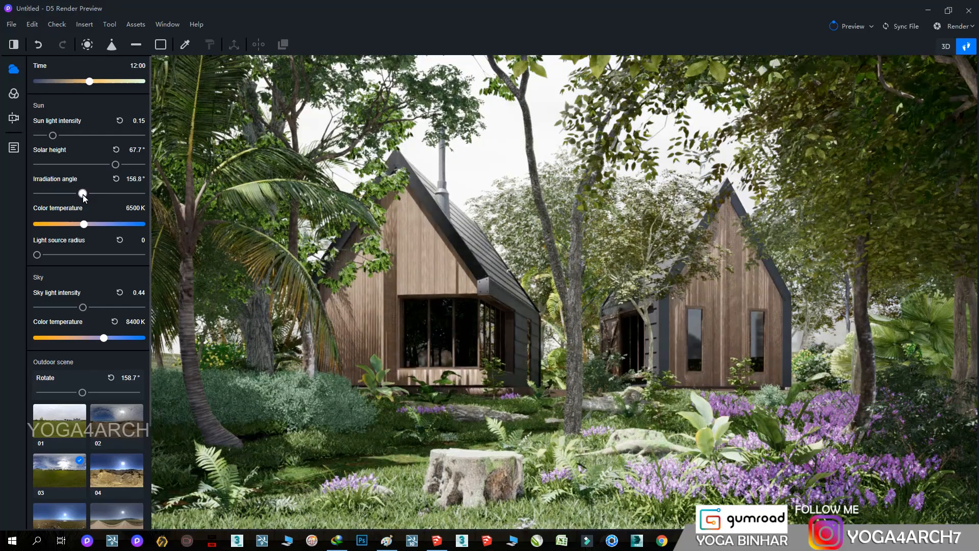
left_click_drag(106, 166, 89, 194)
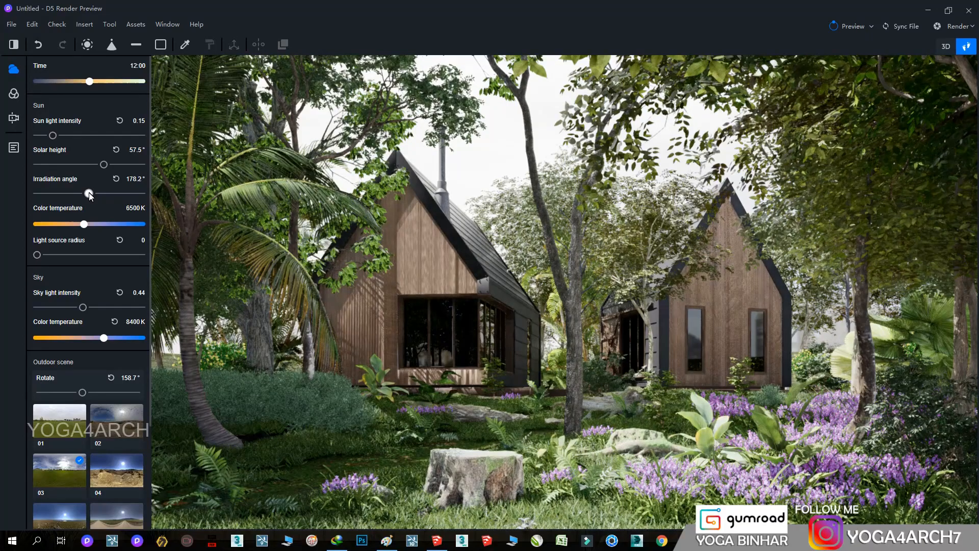
Move the Tree04 tree covering the smaller cabin to X 1736.0 and enlarge the Tree01 tree standing between the cabins.
left_click(645, 309)
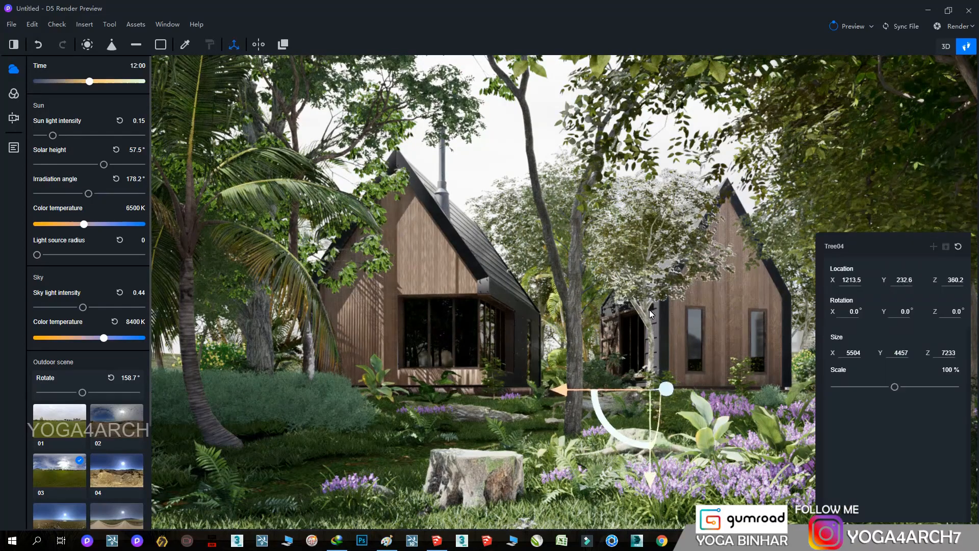
left_click_drag(578, 390, 728, 405)
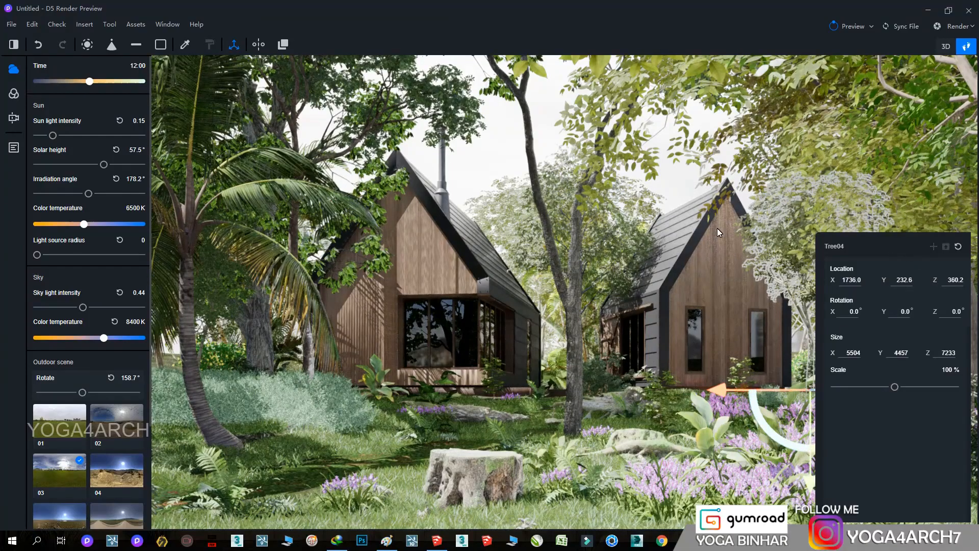
left_click(668, 225)
left_click(621, 247)
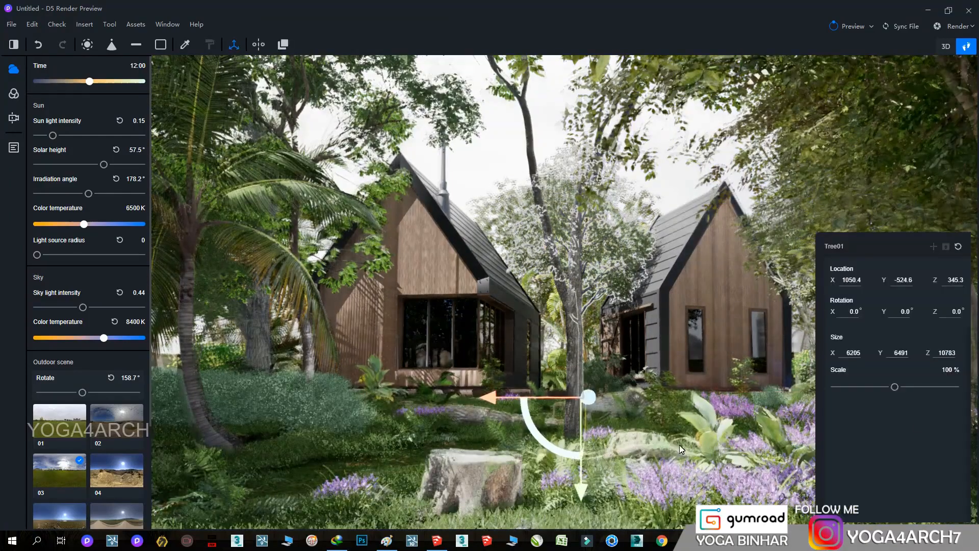
left_click(916, 387)
left_click(474, 185)
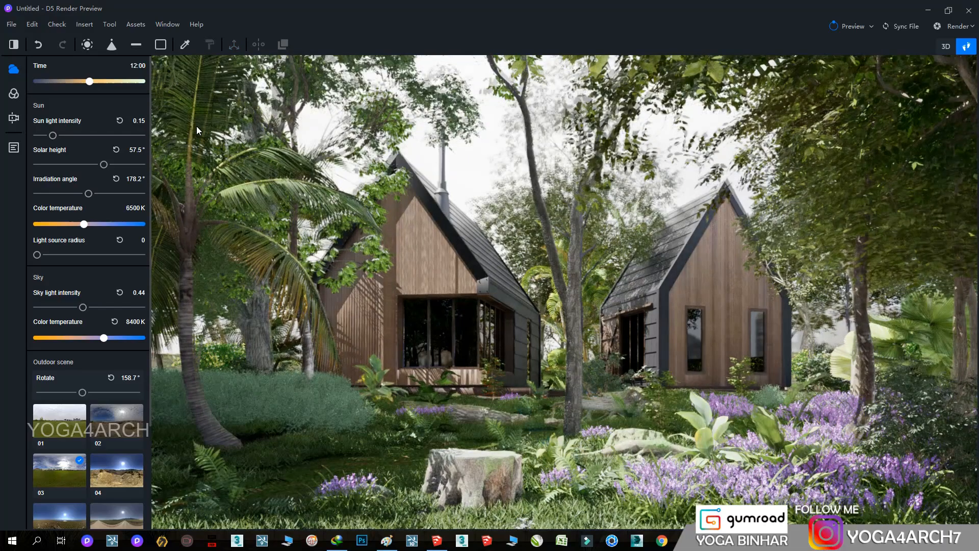
Place the 207 10 tree from My Assets in front of the smaller cabin and scale it to 56%.
left_click(138, 27)
left_click(224, 129)
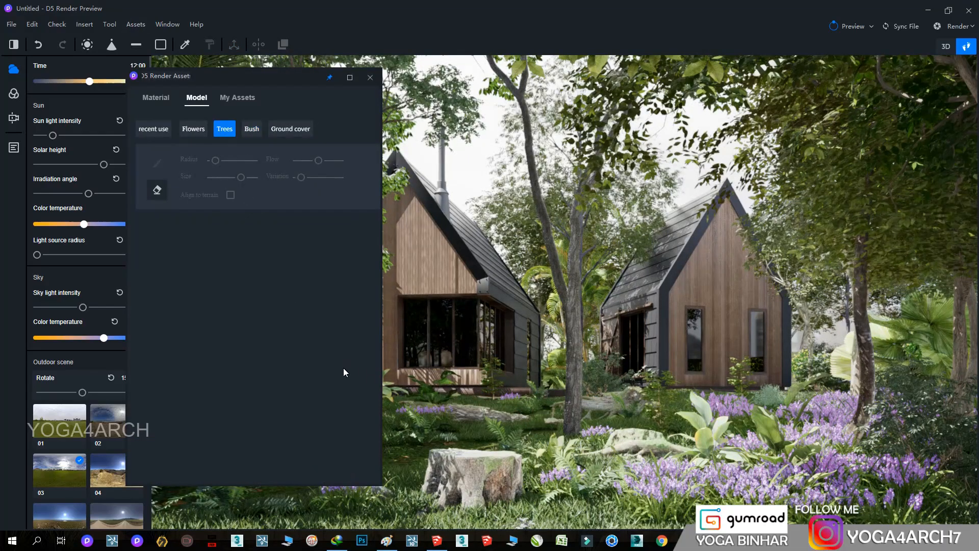
left_click(237, 97)
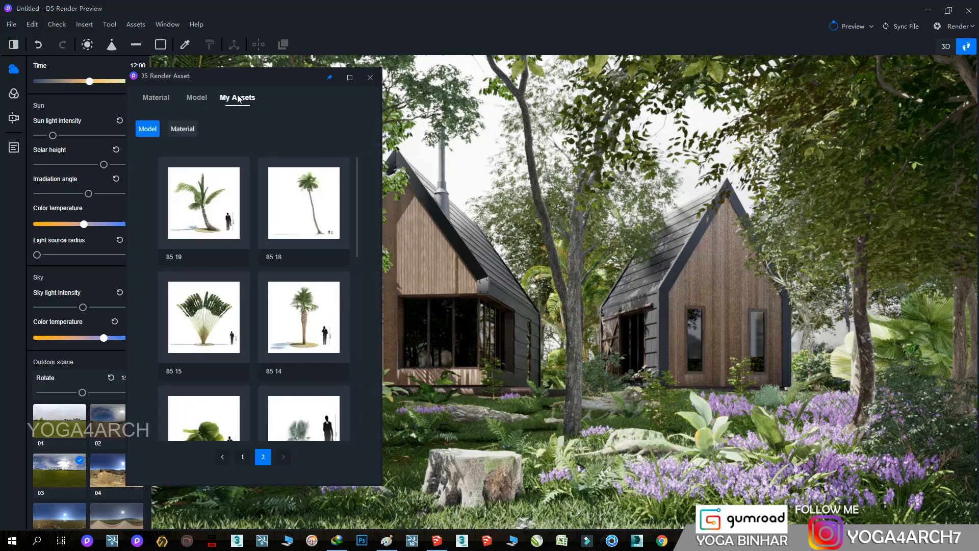
scroll(267, 416, "down", 10)
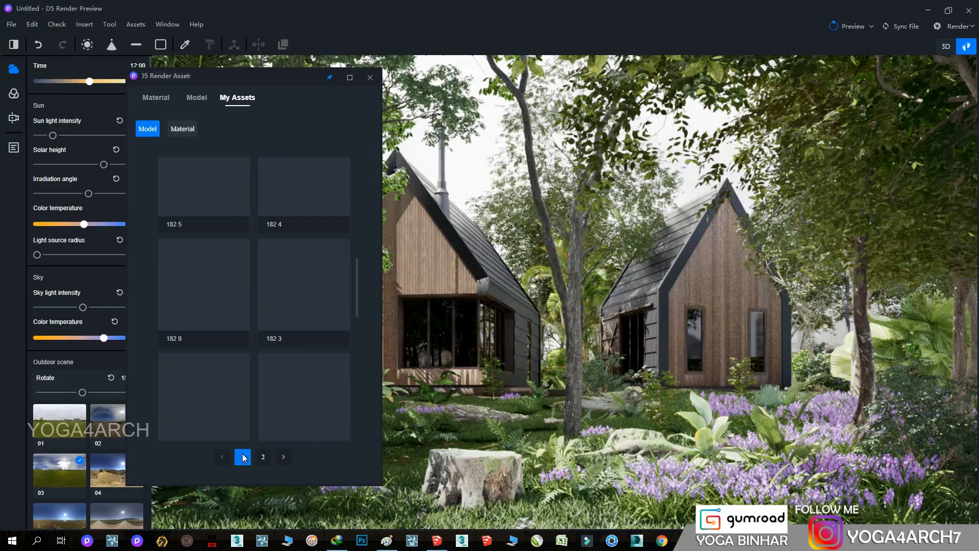
scroll(266, 416, "down", 3)
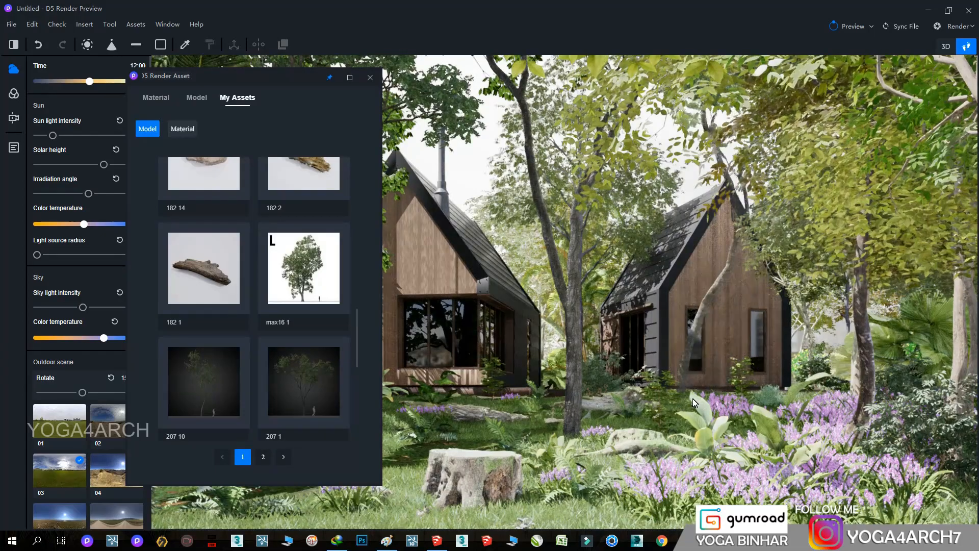
left_click(681, 400)
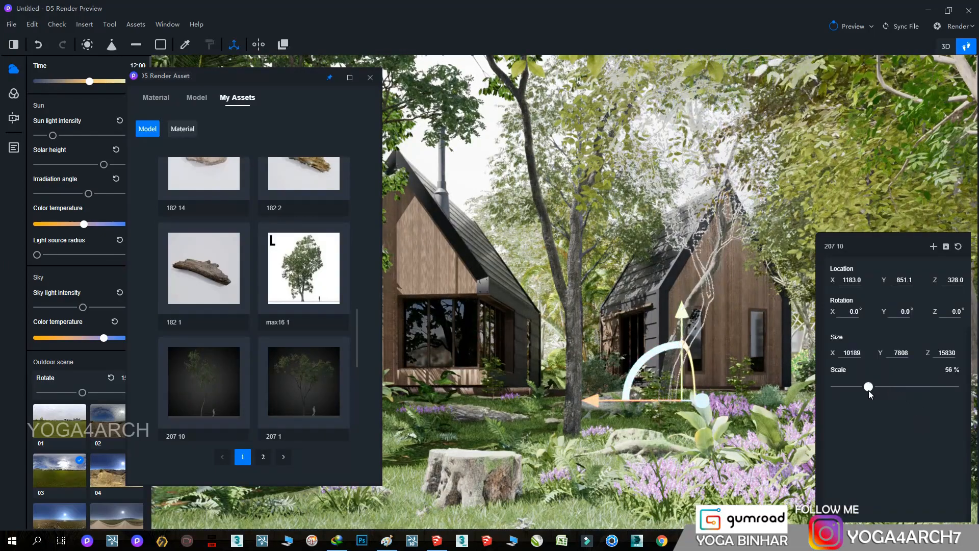
key("Delete")
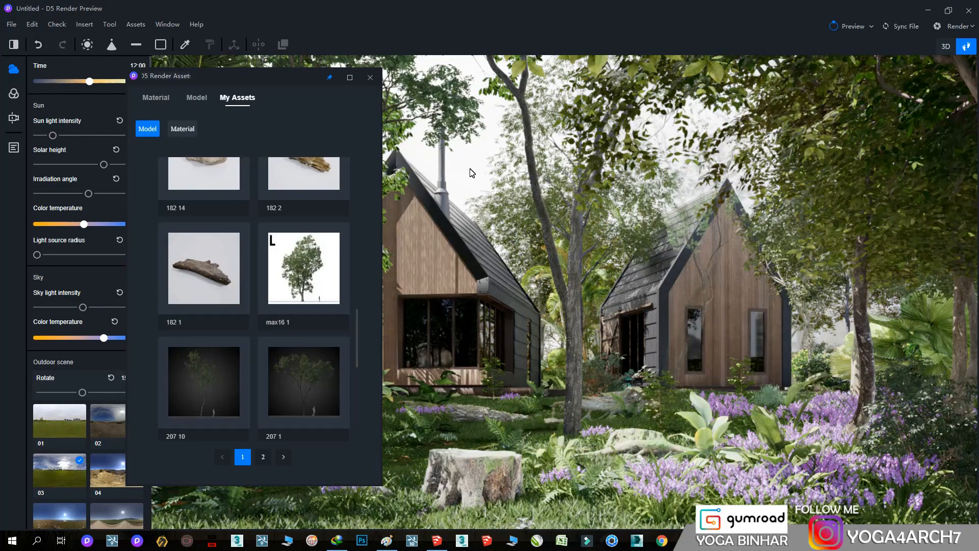
Place a fallen log from My Assets on the grass beside the leaning palm.
left_click_drag(261, 74, 846, 133)
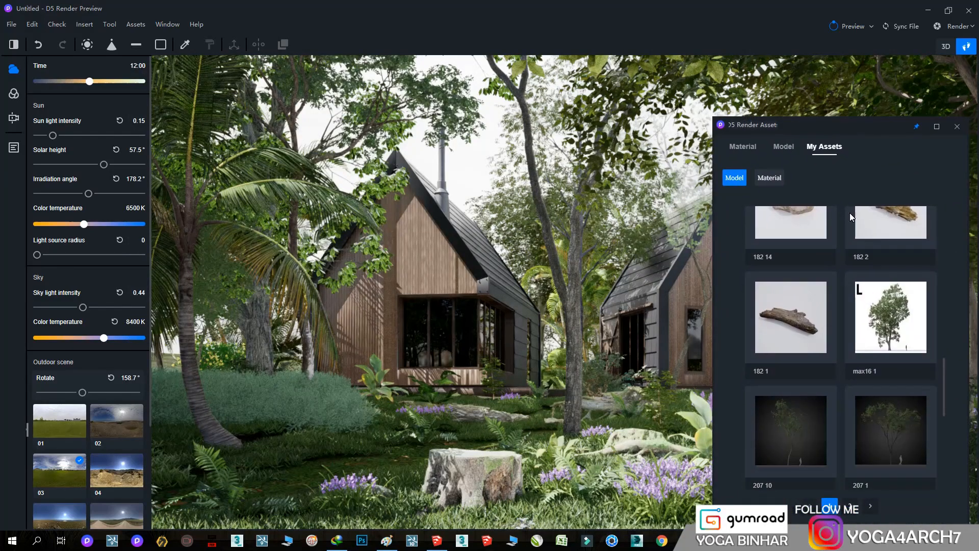
scroll(859, 324, "down", 3)
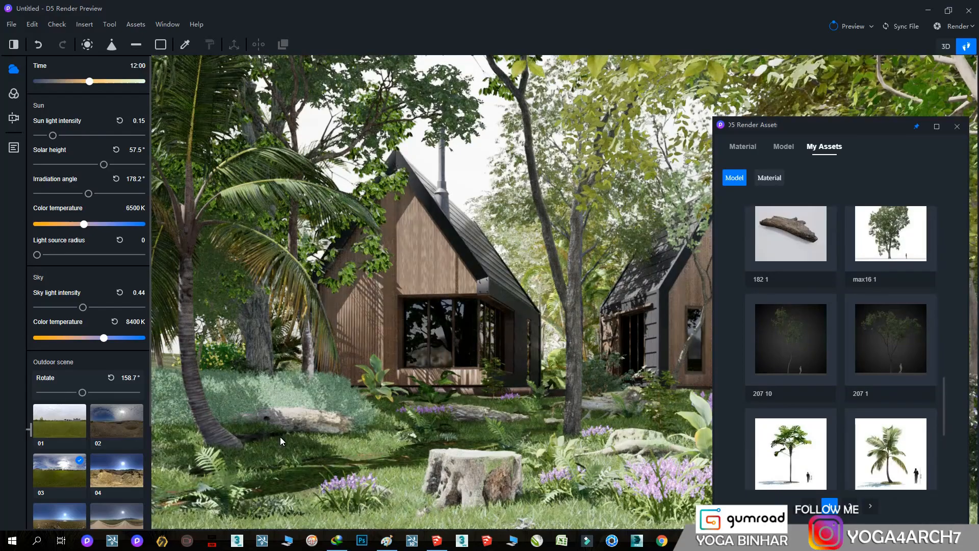
left_click(280, 437)
Place a Tree08 tree in the foreground near the leaning palm and move it to X 430.6, Y 2010.2, then close the asset library.
left_click(743, 147)
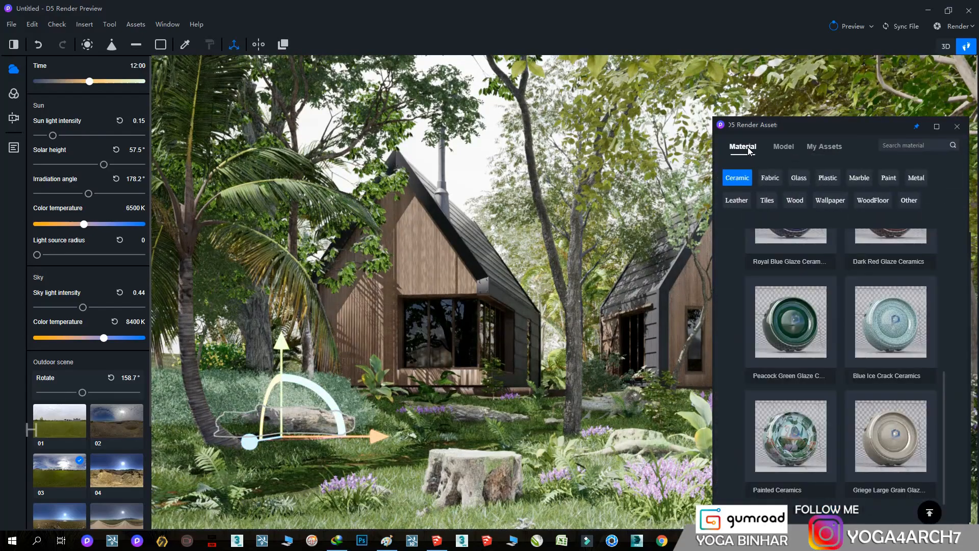
left_click(782, 146)
left_click(887, 352)
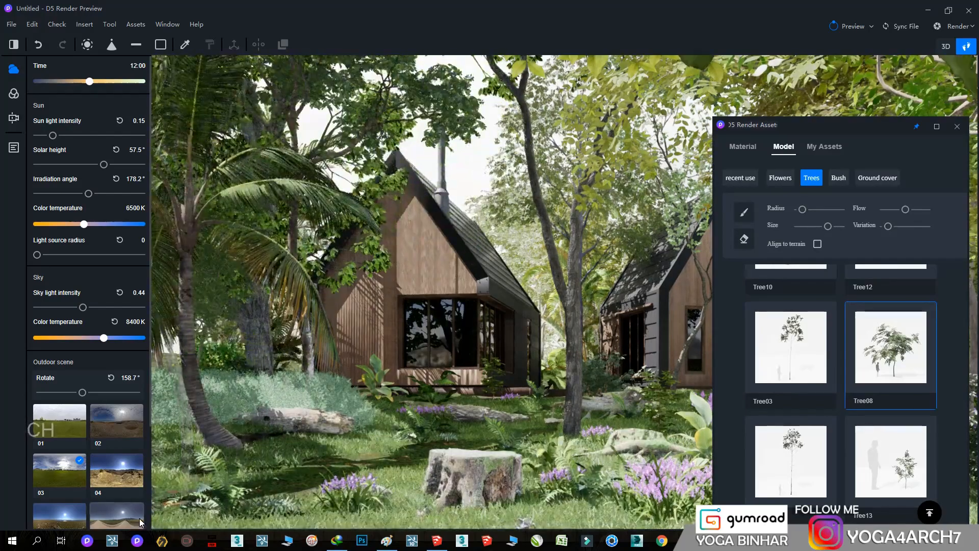
left_click(164, 514)
right_click_drag(294, 477, 278, 467)
left_click_drag(278, 467, 207, 485)
left_click_drag(339, 461, 281, 462)
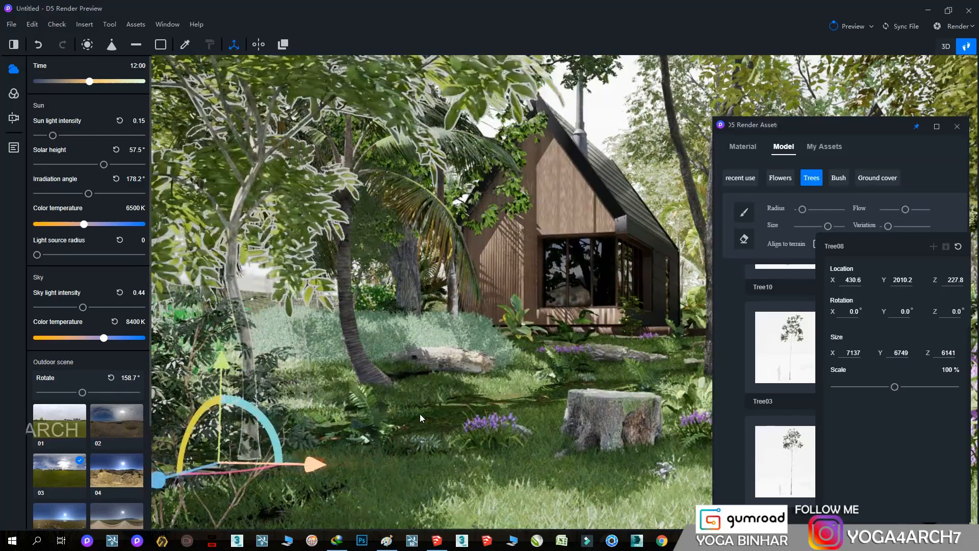
right_click_drag(364, 439, 549, 392)
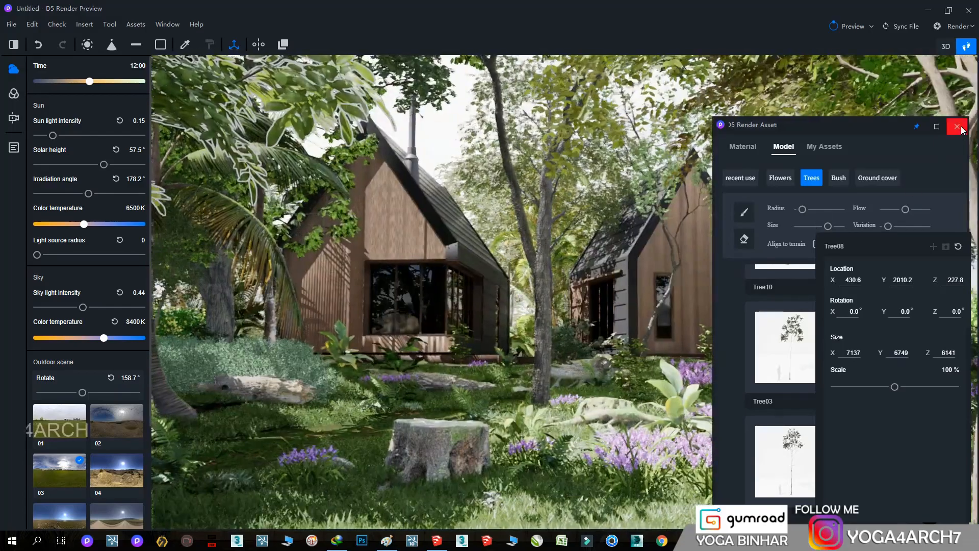
left_click(958, 127)
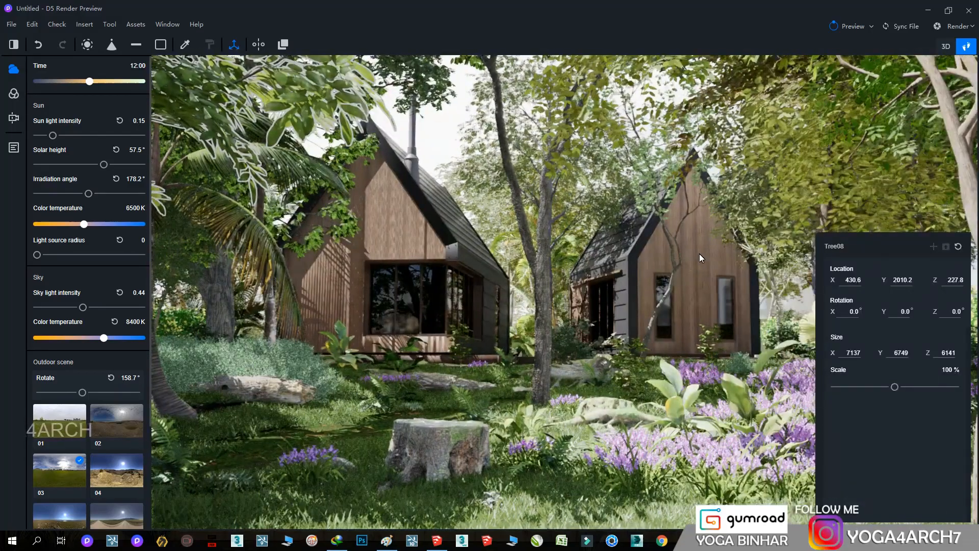
Readjust the camera on the two cabins with the new trees and log, and update SU_Scene 1 with this view.
left_click(705, 255)
right_click_drag(567, 286, 536, 271)
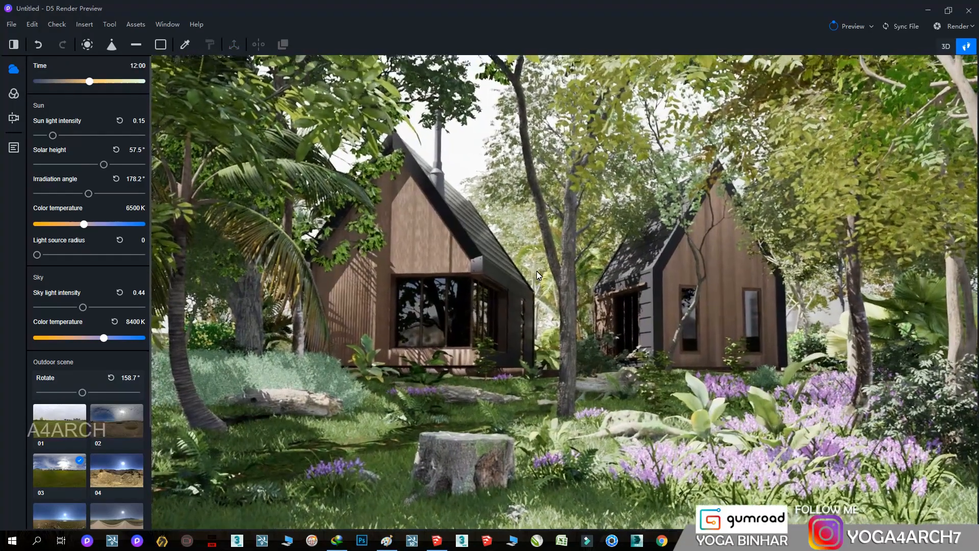
scroll(540, 266, "up", 3)
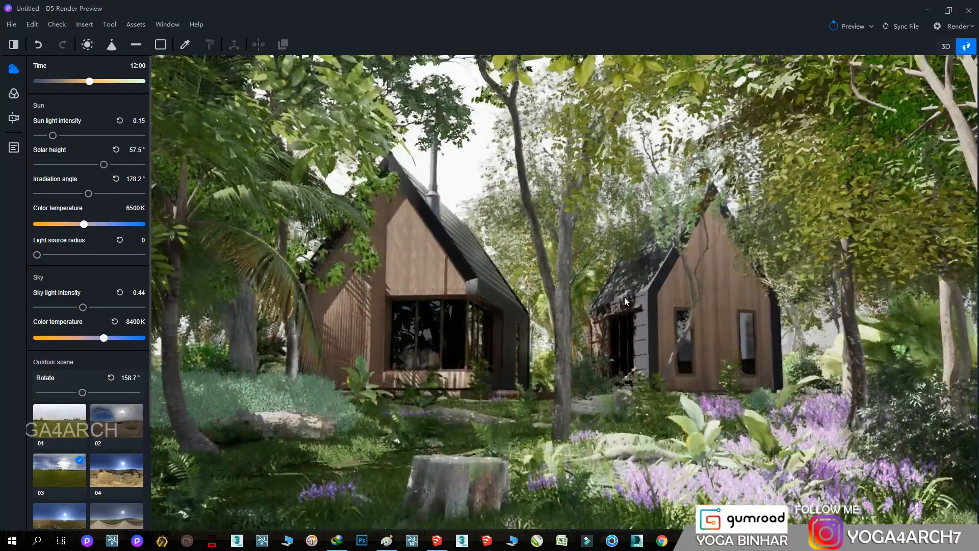
scroll(620, 297, "up", 2)
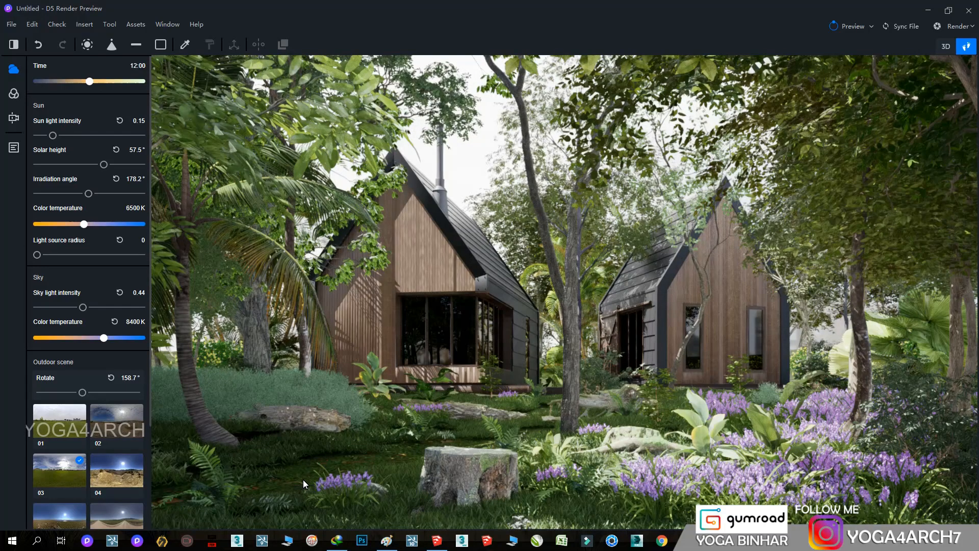
left_click(14, 148)
left_click(134, 88)
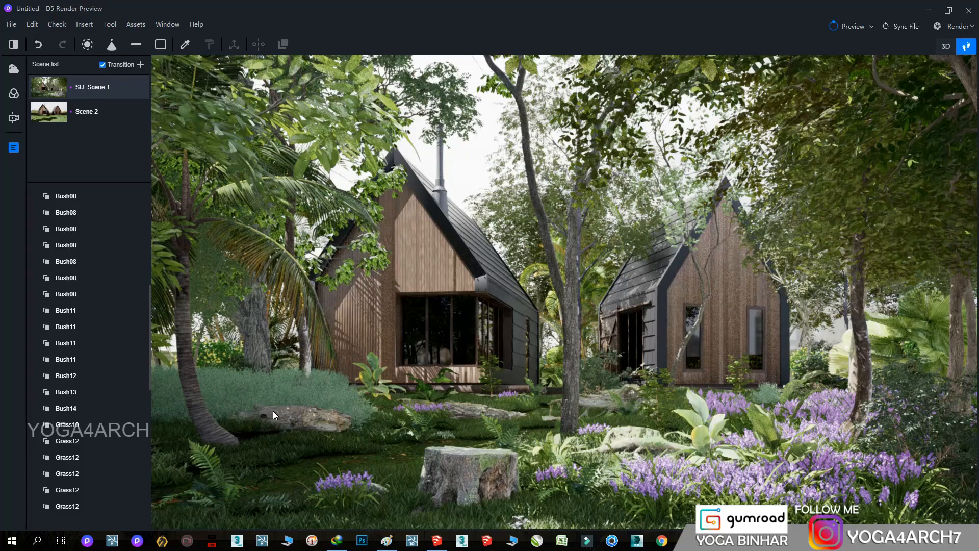
Place a Tree15 tree beside the leaning palm at X 325.7, Y 1541.0.
left_click(140, 25)
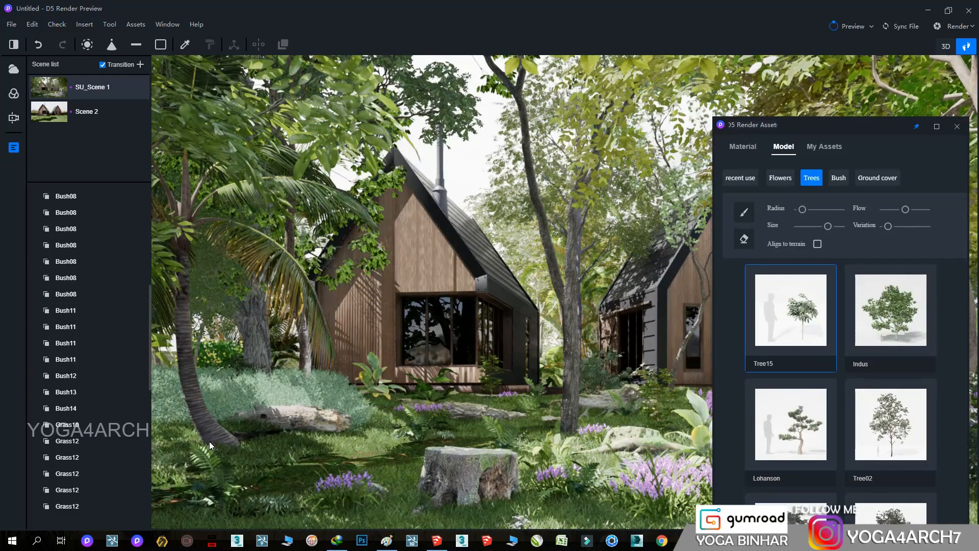
left_click(174, 437)
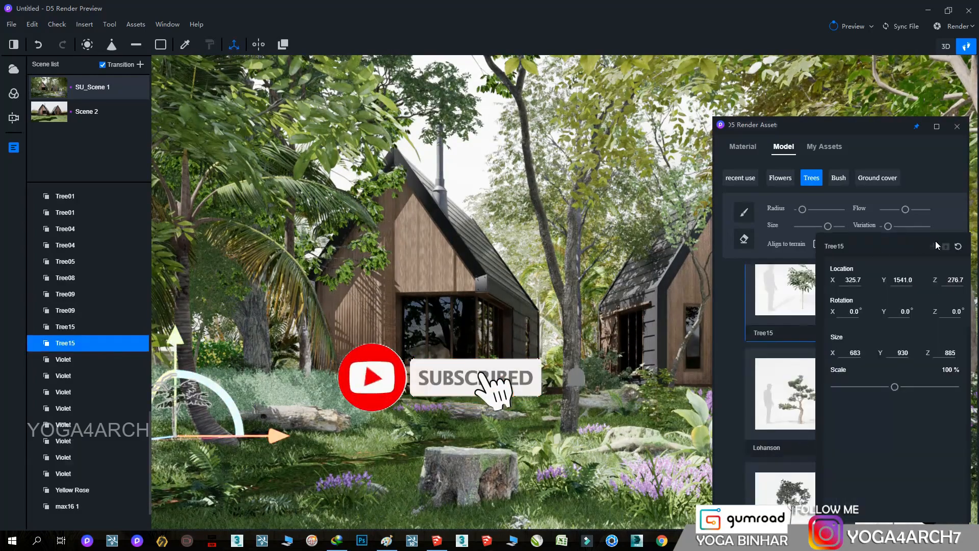
left_click_drag(822, 125, 692, 108)
Try a Laurel tree scaled to 41% next to the leaning palm's trunk and delete it.
scroll(708, 379, "down", 5)
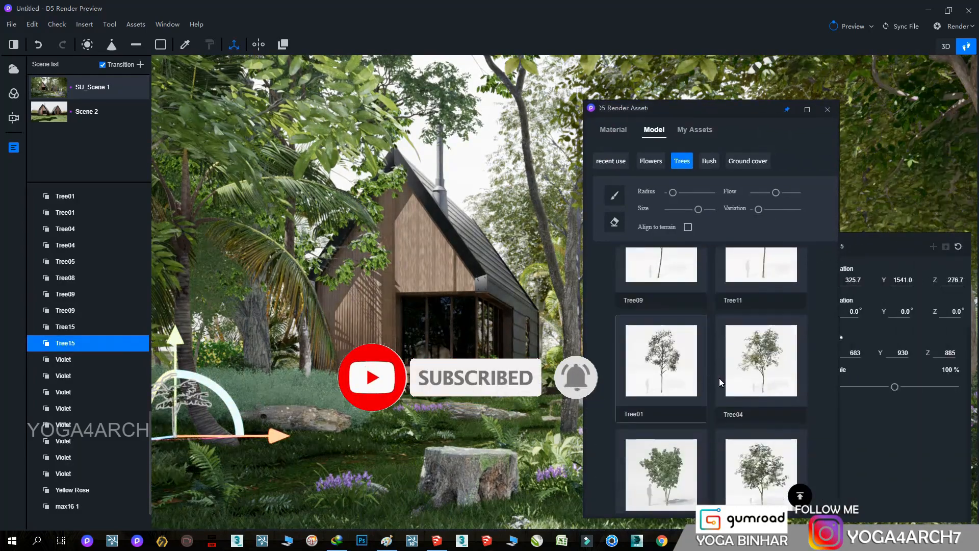
left_click(720, 379)
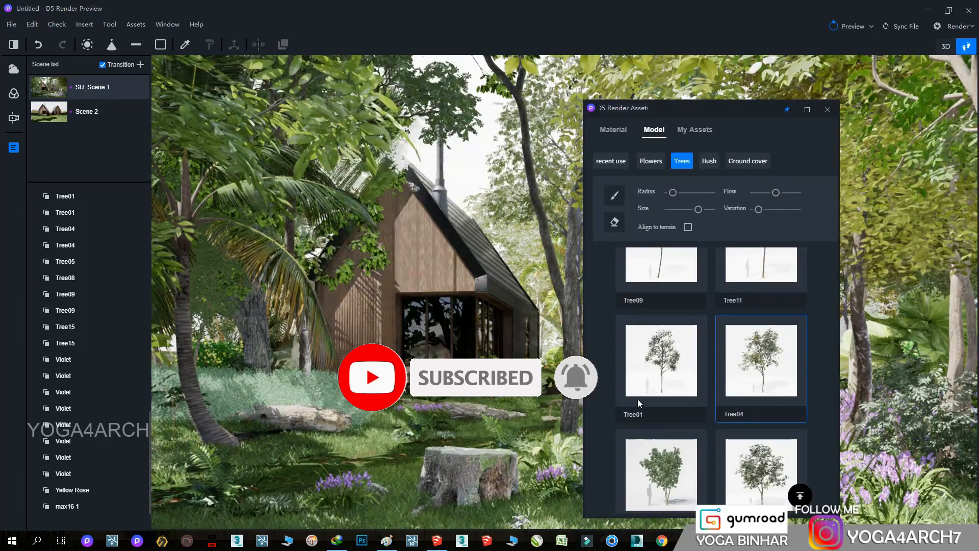
scroll(663, 397, "down", 3)
left_click(683, 367)
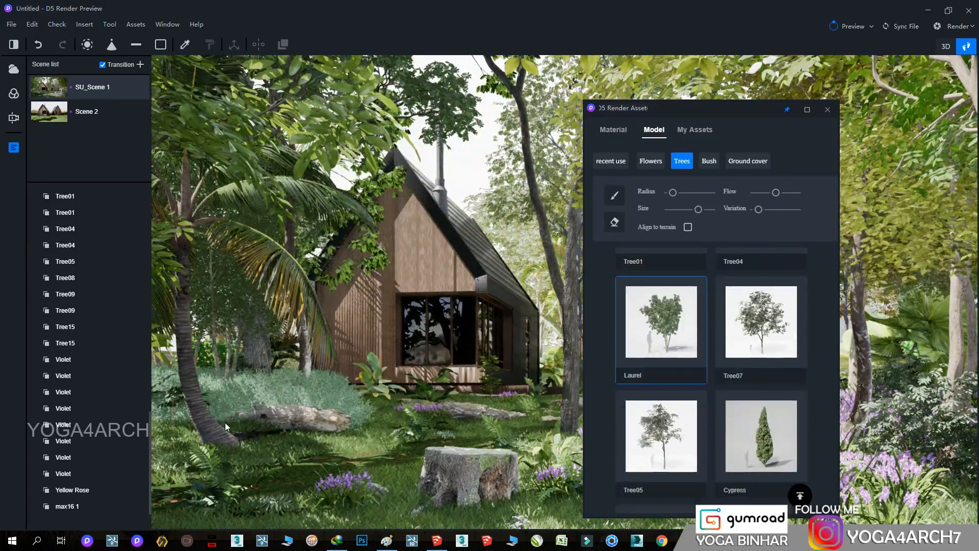
left_click(226, 422)
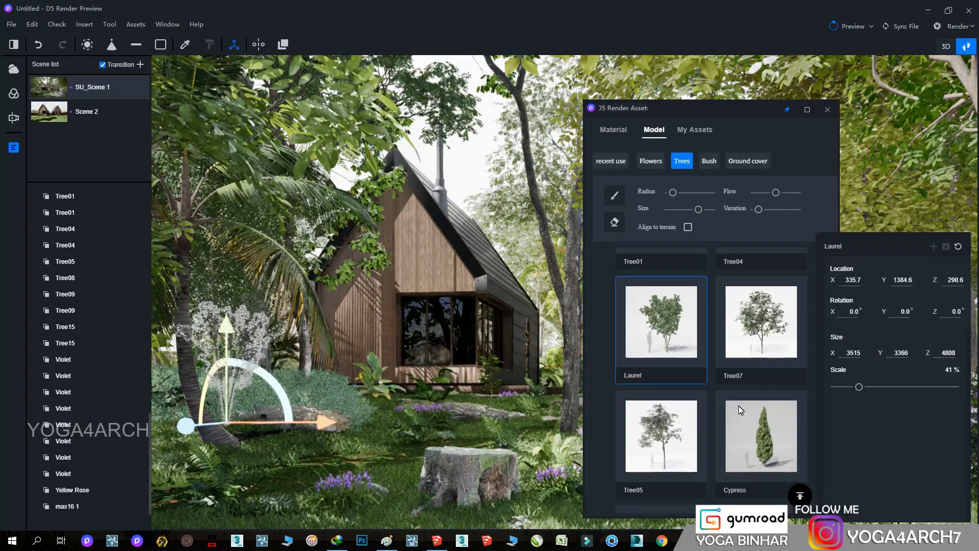
key("Delete")
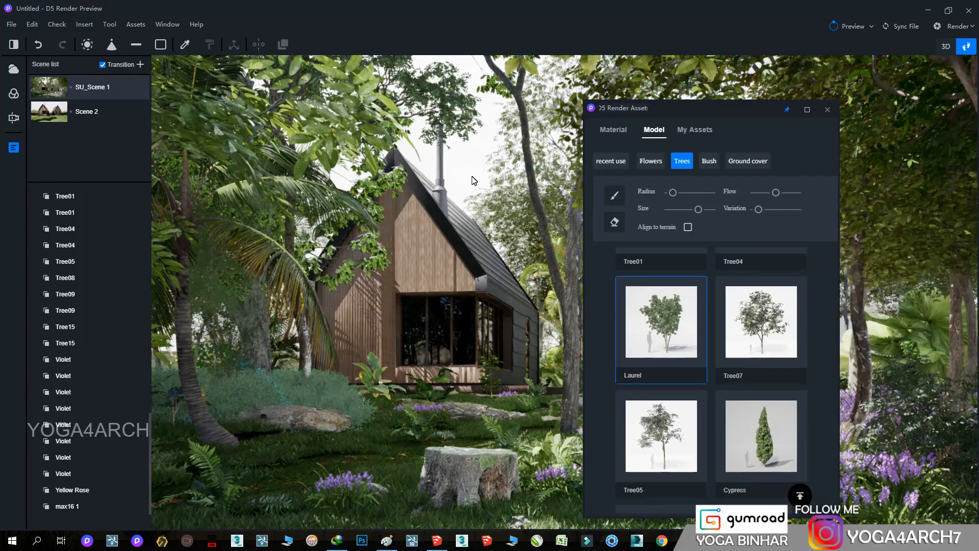
Place a Grass12 fern at X 457.6, Y 1557.7 and a Bush14 plant next to the leaning palm.
left_click(298, 378)
left_click(709, 161)
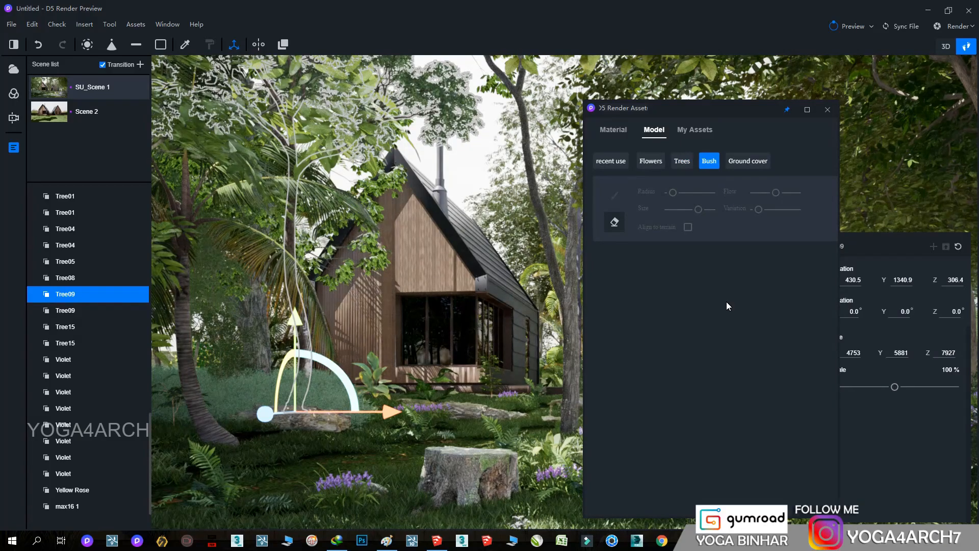
left_click(267, 462)
left_click(268, 458)
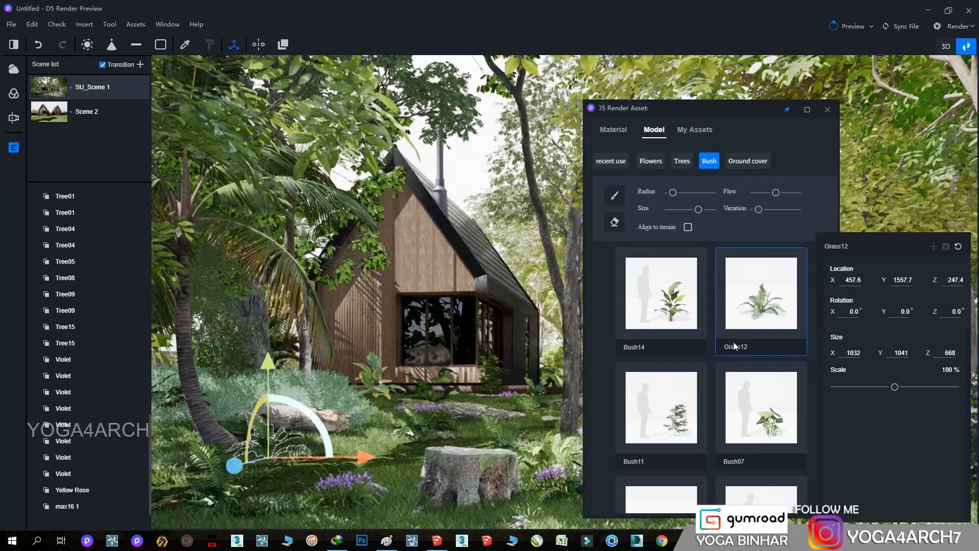
left_click(678, 326)
left_click(232, 433)
Add a Bush07 plant on the grass in front of the log and a Bush11 plant at the log.
left_click(399, 378)
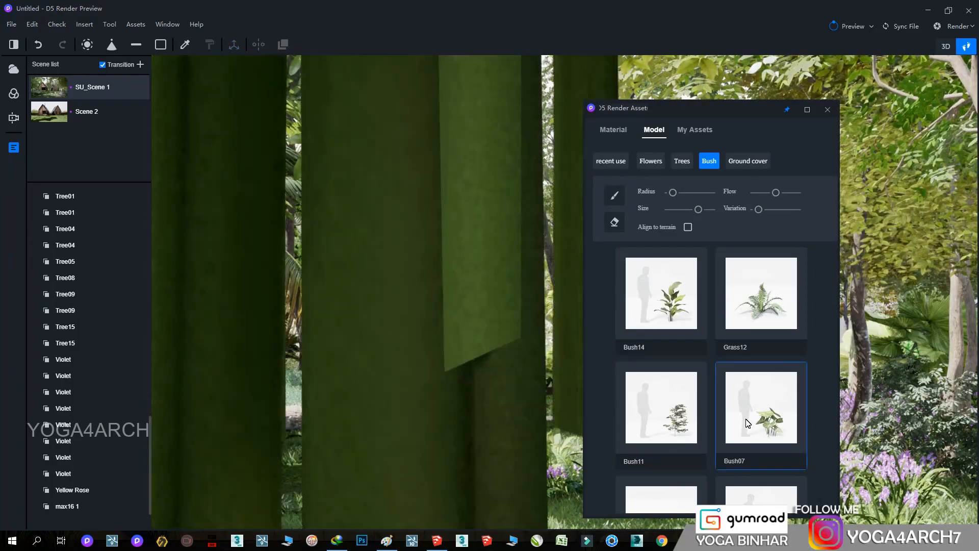
left_click(368, 448)
left_click(684, 421)
left_click(289, 413)
Add another fern and two small bushes on the grass between the log and the tree stump.
scroll(673, 381, "down", 1)
left_click(661, 459)
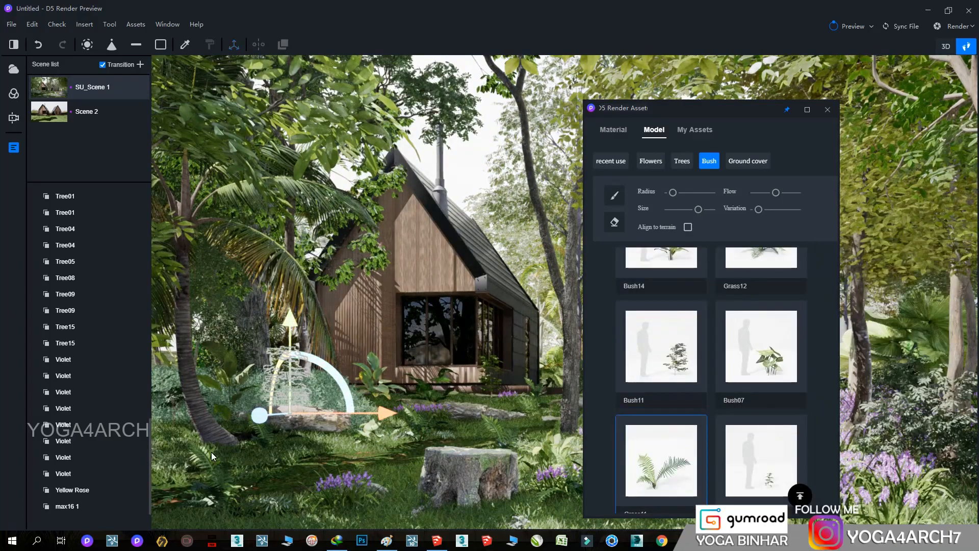
left_click(317, 456)
left_click(763, 476)
left_click(398, 483)
left_click(753, 478)
left_click(330, 450)
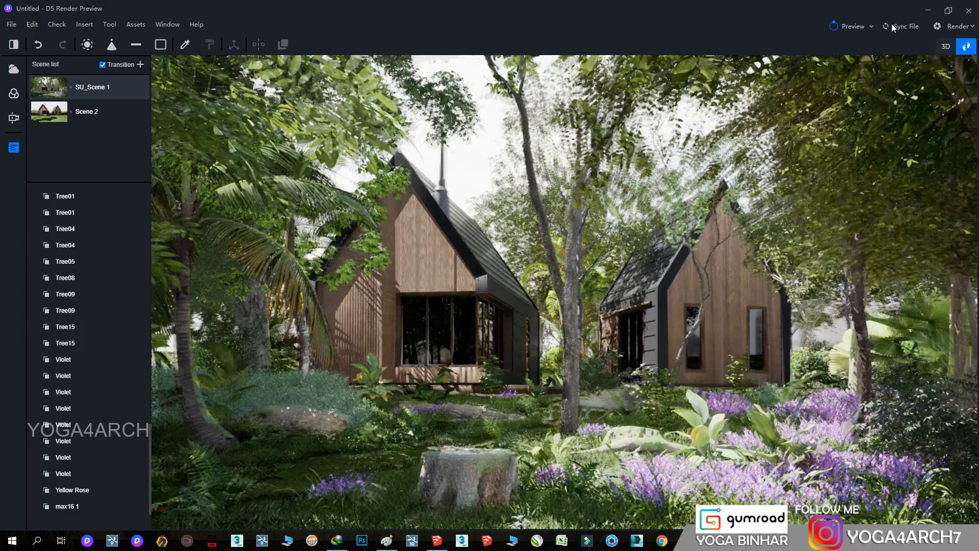
Rotate the outdoor scene to 110.3°.
key("F12")
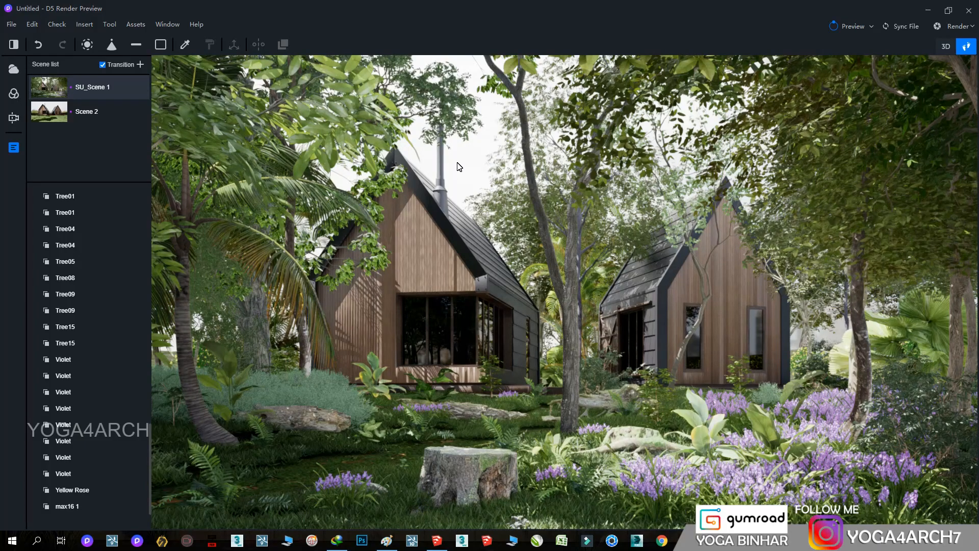
left_click(13, 69)
mouse_move(85, 393)
left_mouse_down()
mouse_move(52, 391)
mouse_move(71, 392)
left_mouse_up()
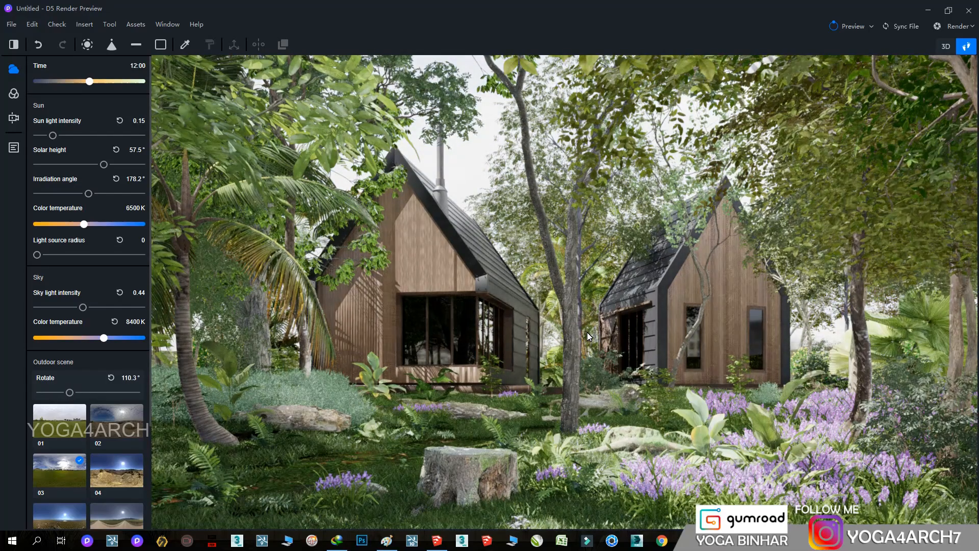
Set up a camera image export at 4K size with 16:9 scale.
left_click(959, 27)
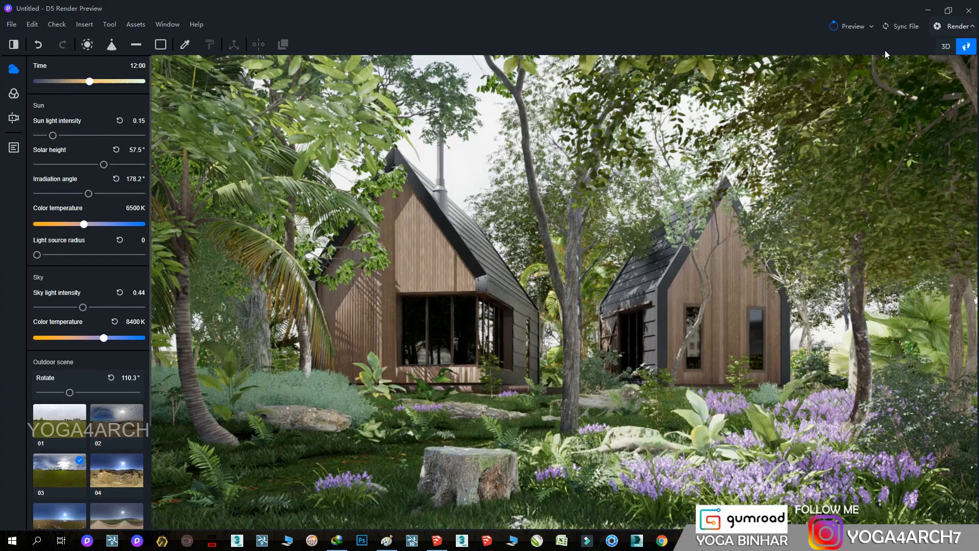
left_click(885, 46)
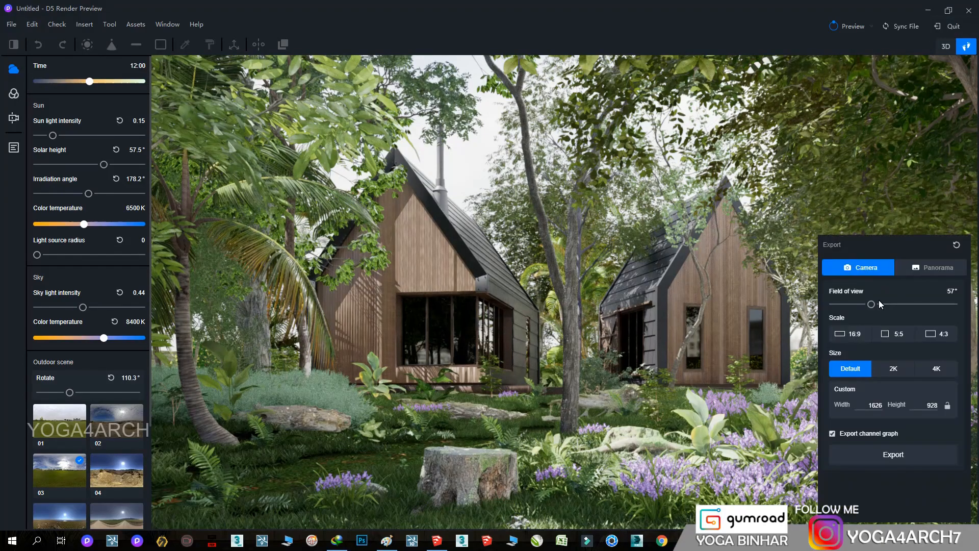
left_click(935, 373)
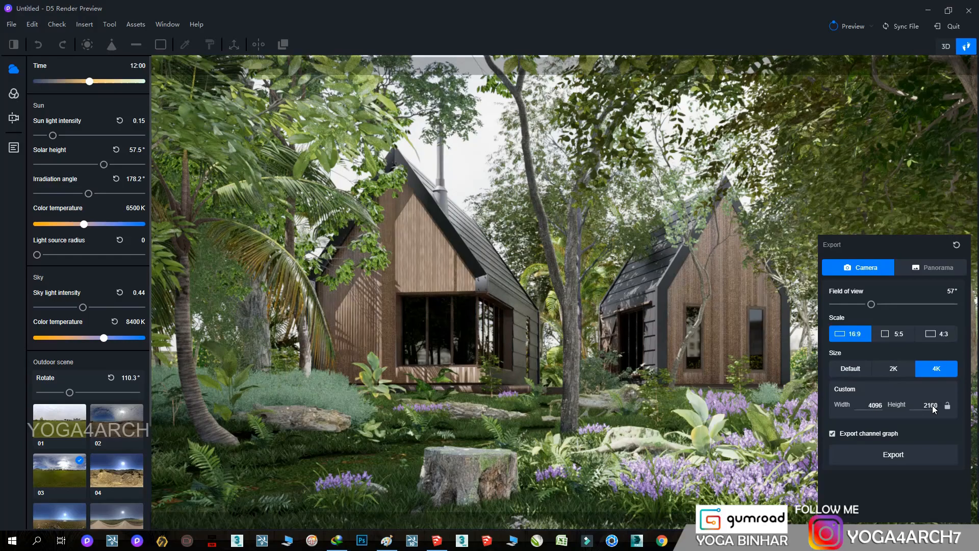
Export the camera image under the file name 1 and start the rendering.
left_click(894, 454)
left_click(71, 231)
left_click(260, 363)
double_click(260, 362)
left_click(255, 411)
type("1")
left_click(766, 446)
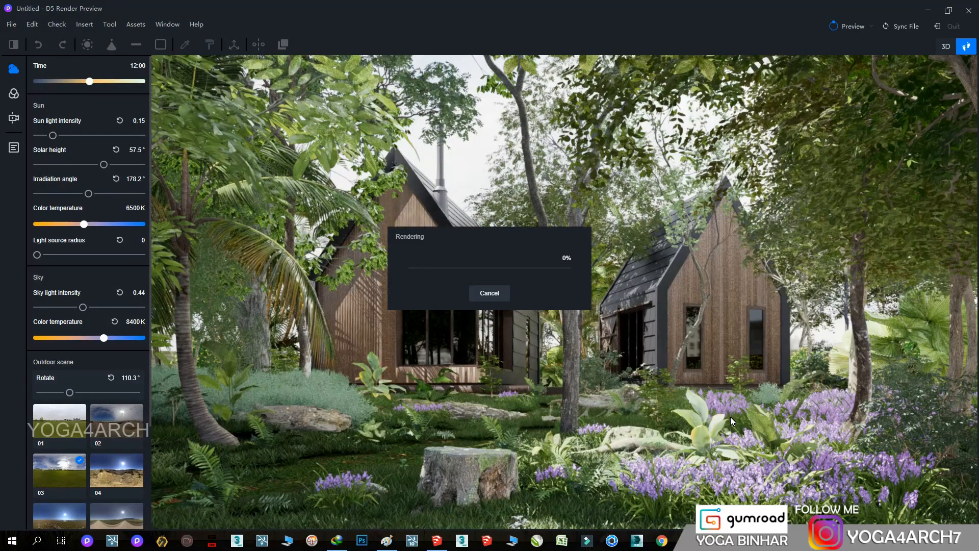
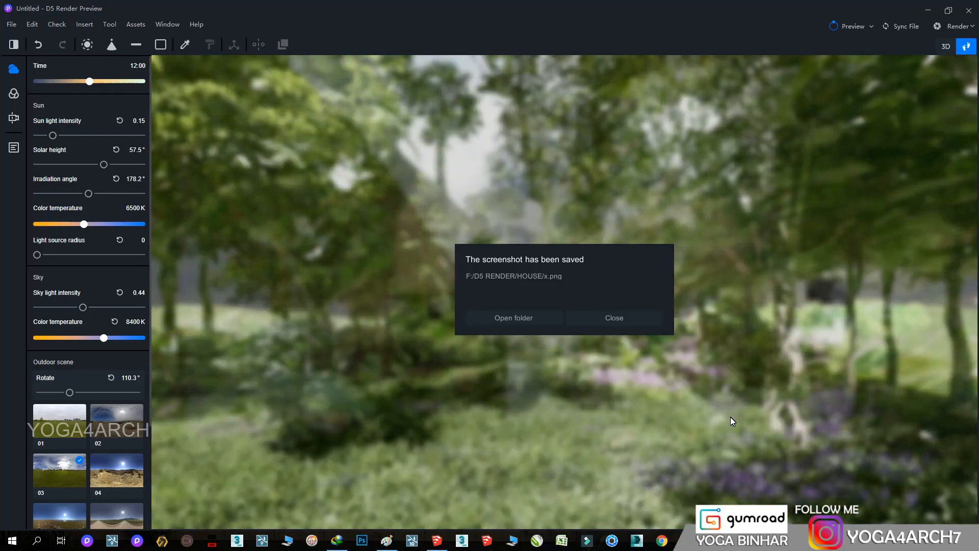
Open the output folder and view the rendered image along with its ambient occlusion, material ID and reflection channel images.
left_click(530, 315)
double_click(277, 150)
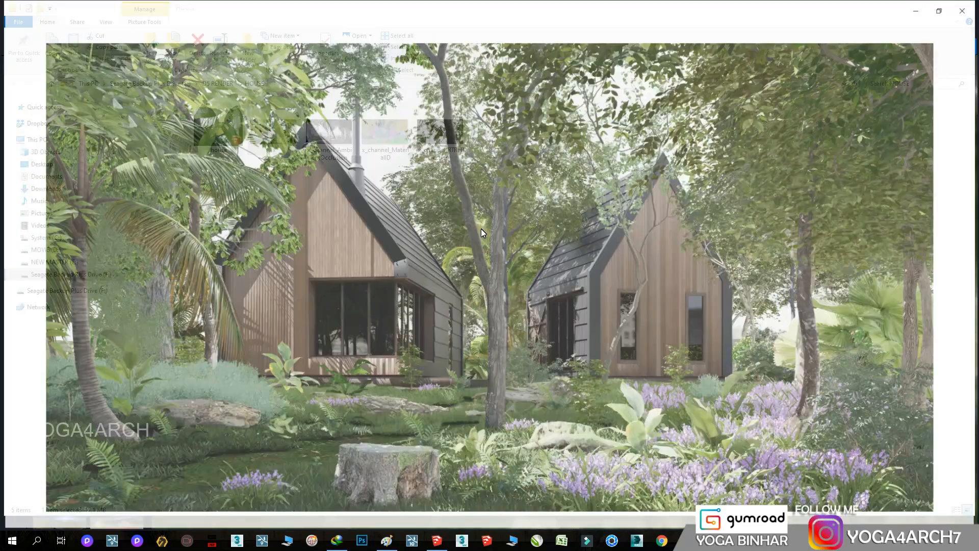
key("Right")
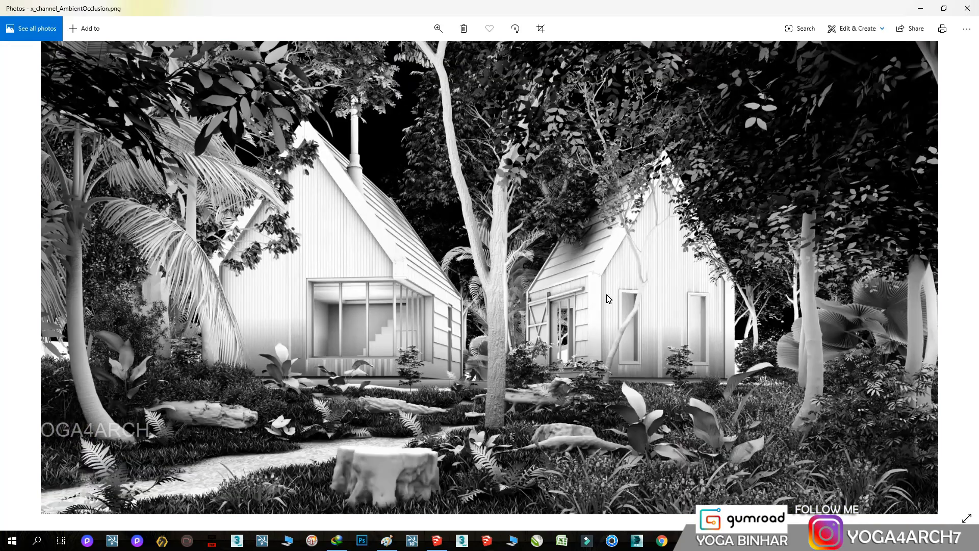
key("Right")
key("Right")
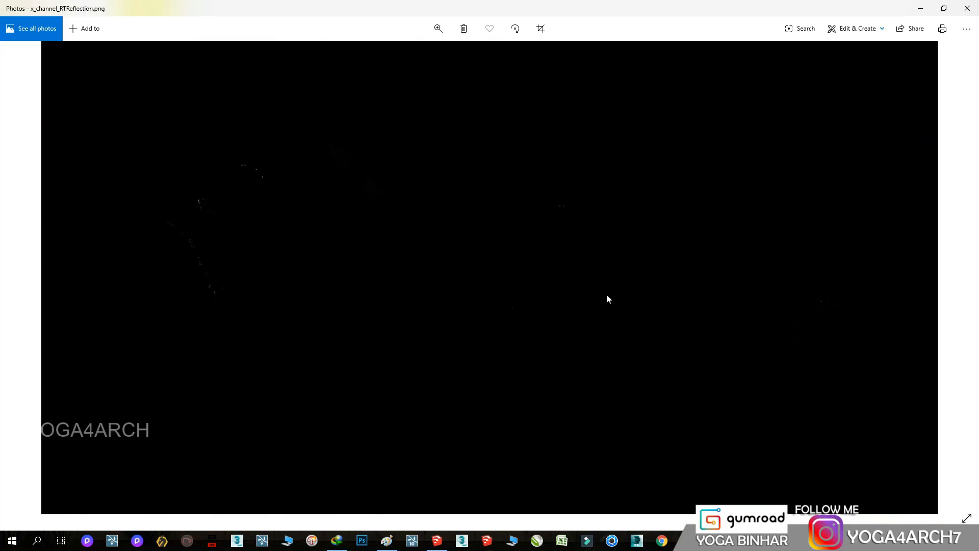
left_click(967, 8)
left_click(638, 176)
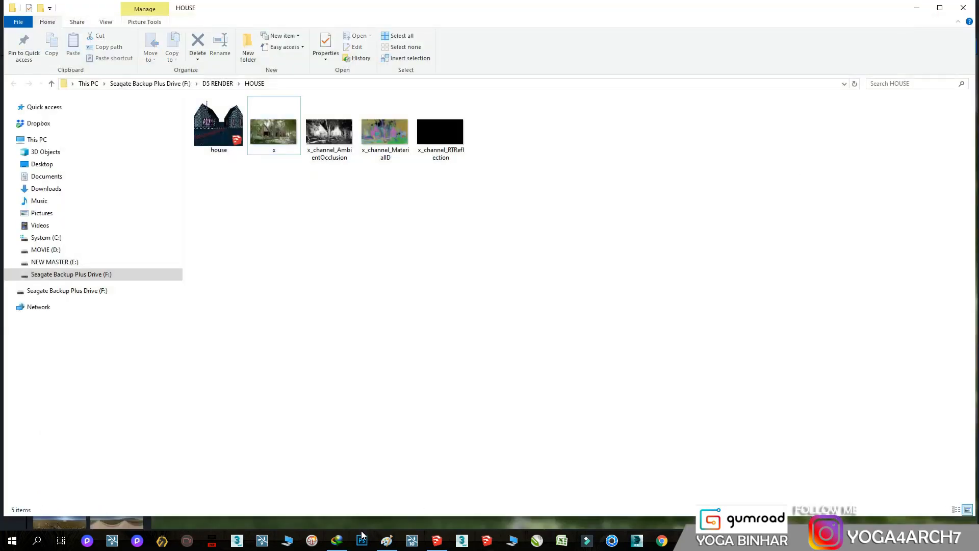
Switch to Photoshop and open x, x_channel_AmbientOcclusion, x_channel_MaterialID and x_channel_RTReflection from the D5 RENDER/HOUSE folder.
left_click(361, 534)
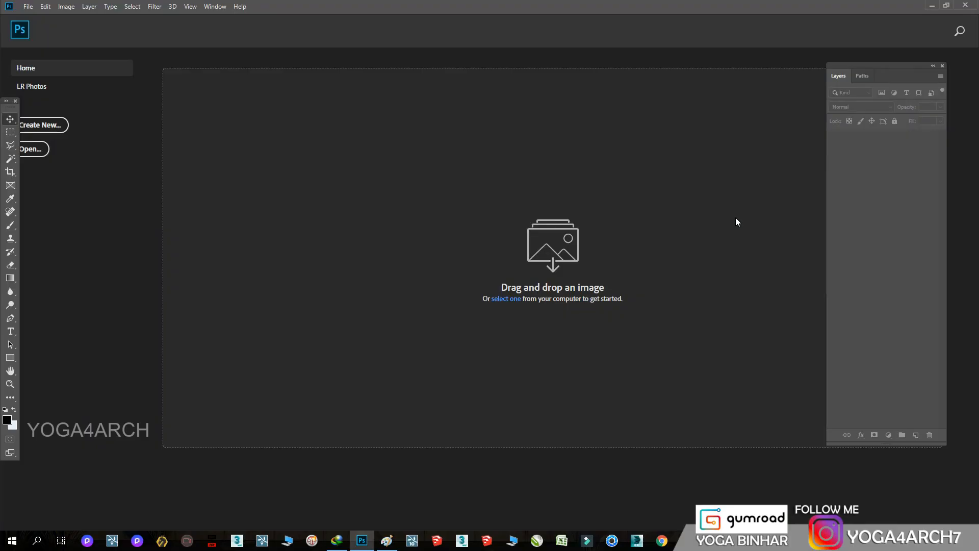
left_click(28, 6)
left_click(33, 28)
left_click(71, 231)
scroll(372, 350, "down", 1)
scroll(371, 102, "up", 2)
scroll(371, 204, "down", 2)
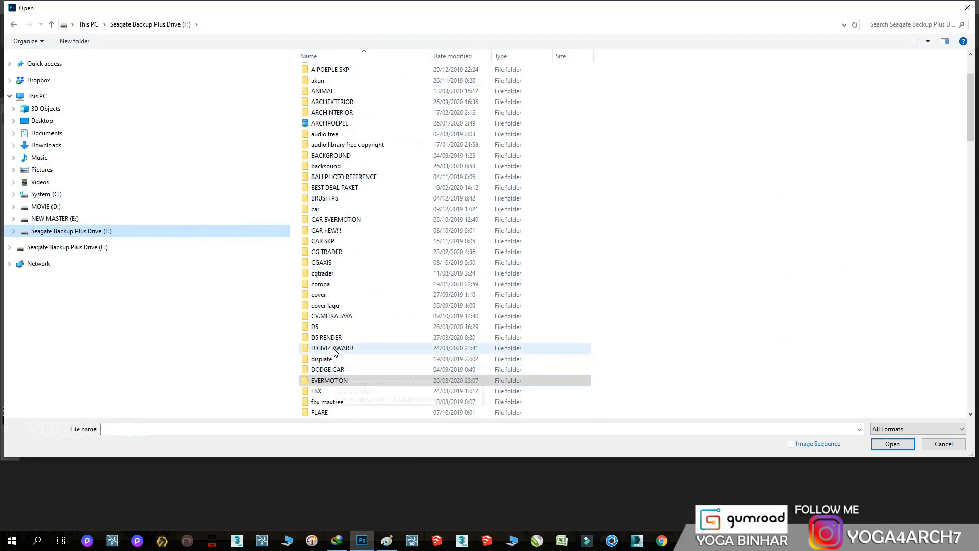
double_click(326, 337)
double_click(357, 71)
left_click_drag(411, 127, 634, 55)
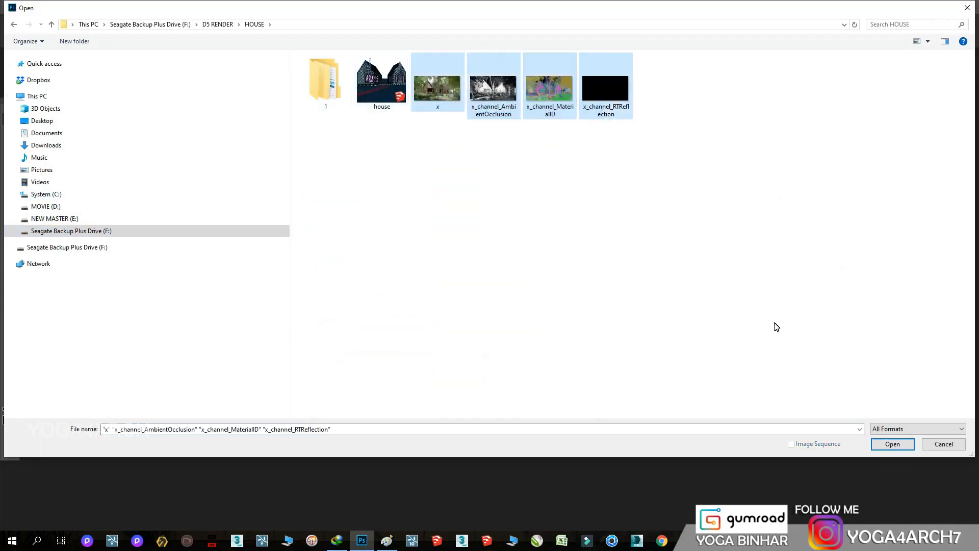
key("Return")
Place the reflection channel as a layer aligned over the x.png render and set its blend mode to Screen.
left_click_drag(389, 39, 45, 193)
left_click_drag(531, 236, 548, 169)
left_click(724, 192)
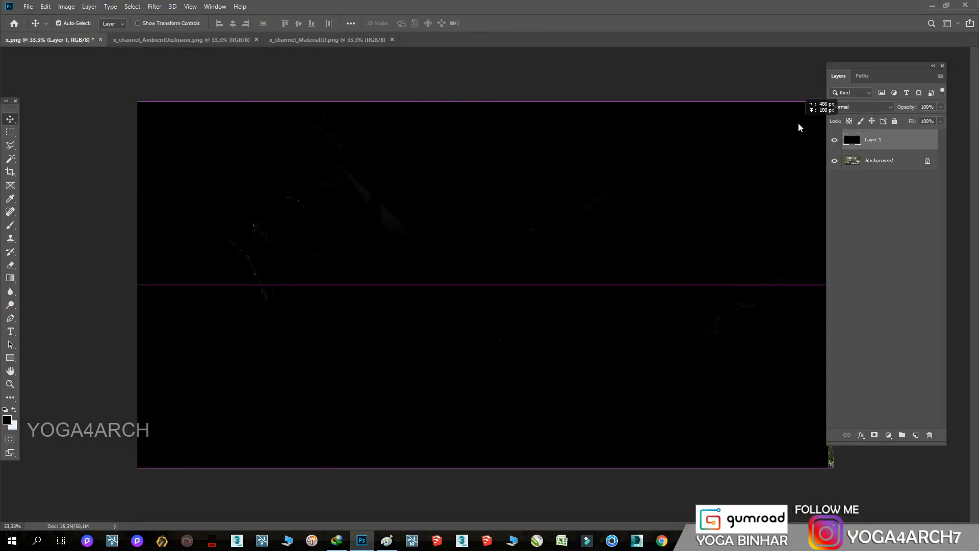
left_click(861, 107)
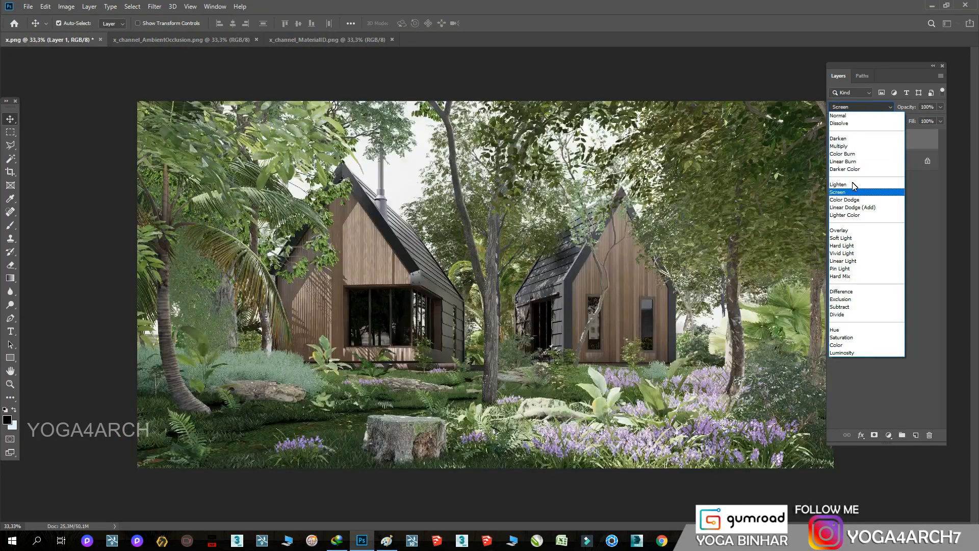
left_click(846, 192)
Place the ambient occlusion channel as a layer aligned over the render, with Multiply blending at 32% opacity.
left_click_drag(145, 39, 484, 136)
left_click(744, 145)
left_click_drag(721, 145, 783, 139)
left_click(873, 108)
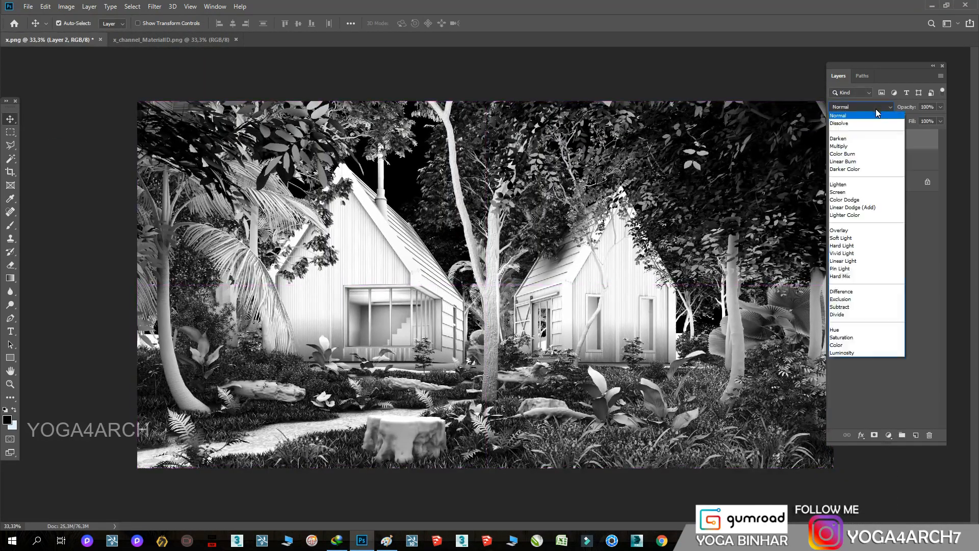
left_click(891, 141)
left_click_drag(938, 118, 908, 127)
Try the Spot Healing Brush on the ambient occlusion layer's sky around the front cabin's roof, and hide the layer.
left_click(13, 215)
right_click(303, 224)
left_click_drag(280, 215, 296, 194)
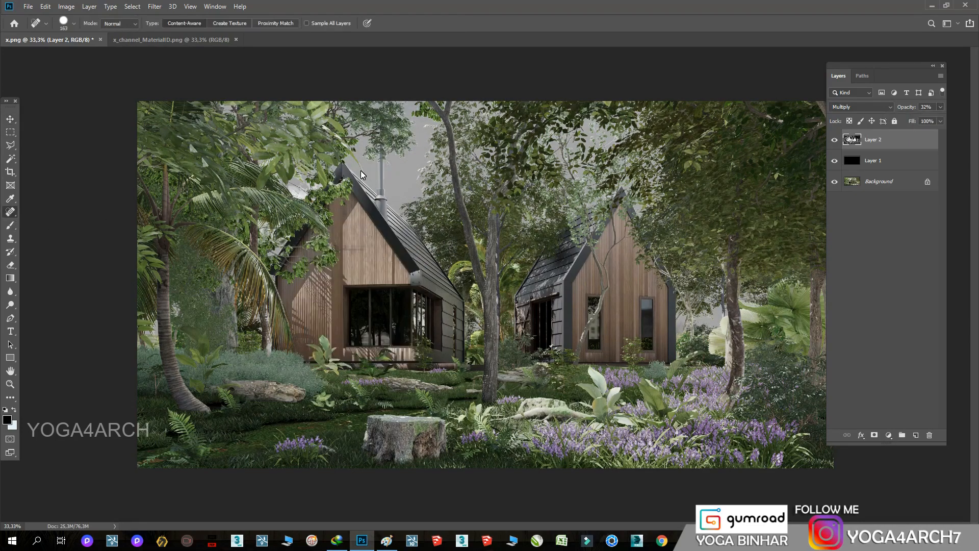
left_click_drag(400, 185, 303, 158)
left_click(834, 141)
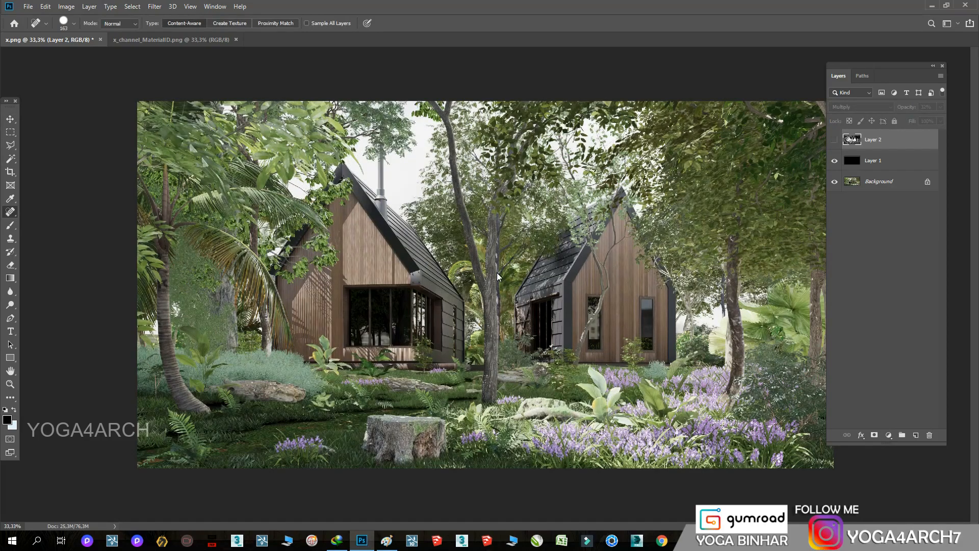
Place the material ID channel as the topmost layer, aligned over the render.
left_click_drag(142, 39, 206, 107)
left_click_drag(612, 86, 594, 173)
left_click(10, 120)
left_click_drag(721, 222, 808, 135)
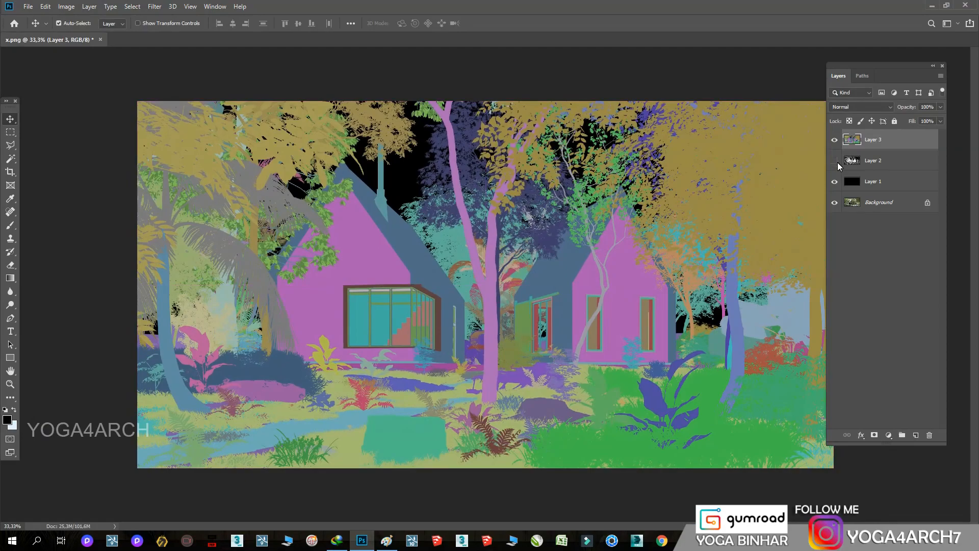
Delete the ambient occlusion layer and convert the locked Background into a regular layer named Layer 0.
left_click(883, 160)
key("Delete")
double_click(910, 185)
key("Return")
Duplicate the reflection and render layers, merge the duplicates into one layer, and hide the material ID layer.
left_click(887, 167, "ctrl")
left_click_drag(899, 187, 918, 436)
right_click(916, 185)
left_click(809, 401)
left_click(835, 141)
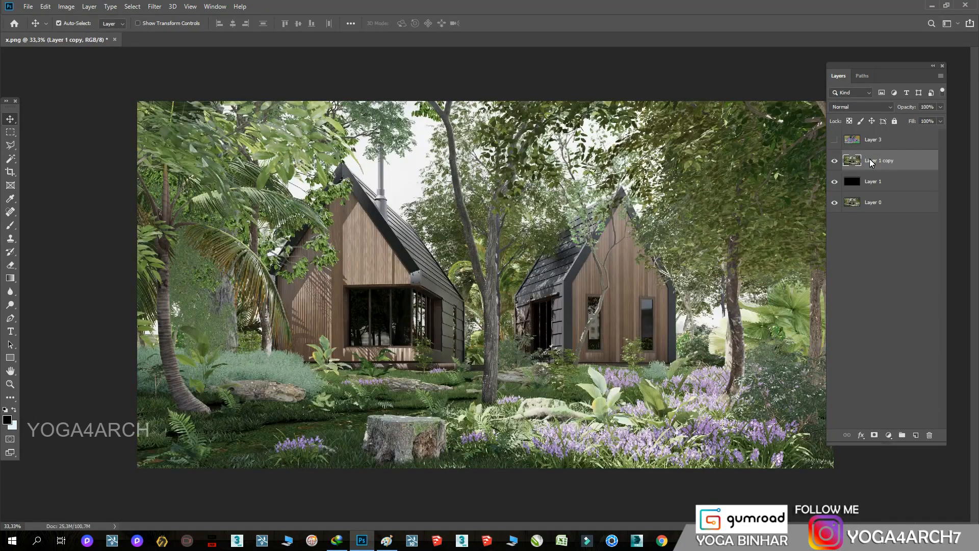
Open the Camera Raw filter on the merged copy, apply automatic tone, and set a custom white balance with Temperature +3 and Tint +2.
left_click(155, 6)
left_click(193, 69)
left_click(821, 228)
left_click(847, 174)
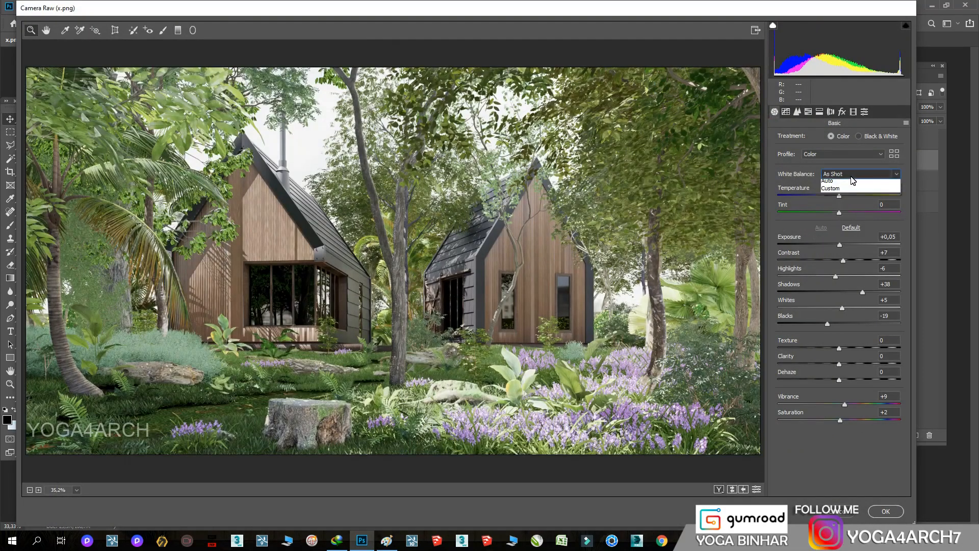
left_click(839, 190)
left_click_drag(854, 212, 842, 196)
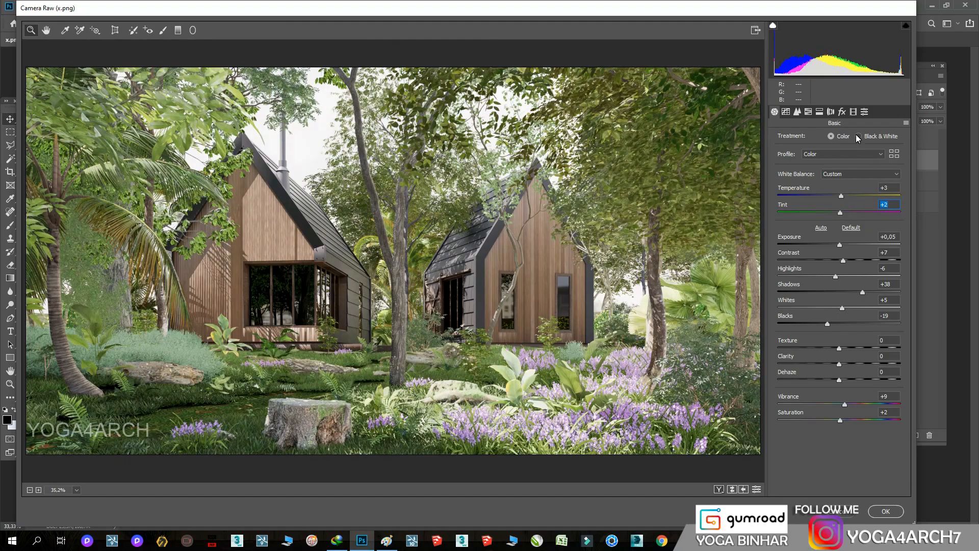
Set the post-crop vignetting to amount -30 and midpoint 68, and add moderate sharpening with slight luminance noise reduction.
left_click(842, 111)
left_click_drag(839, 243, 863, 260)
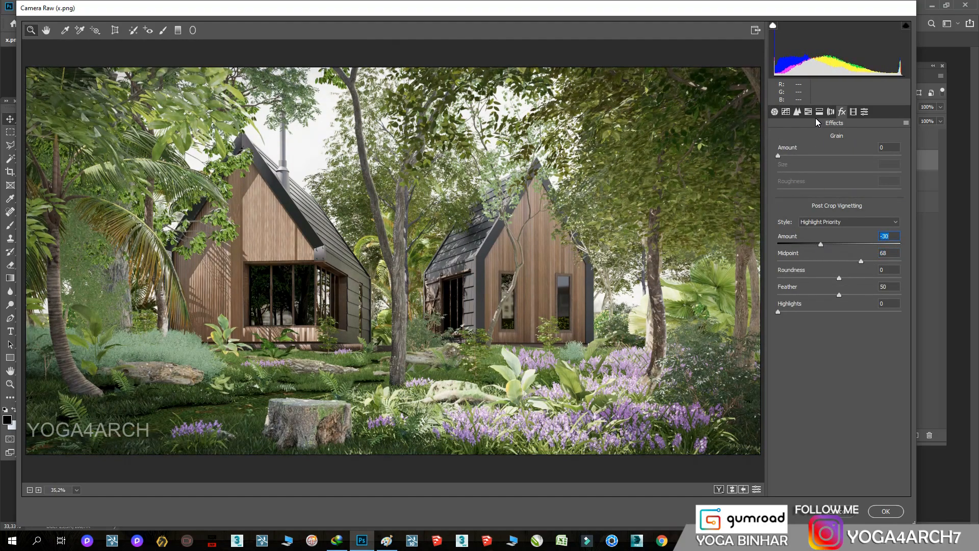
left_click(797, 111)
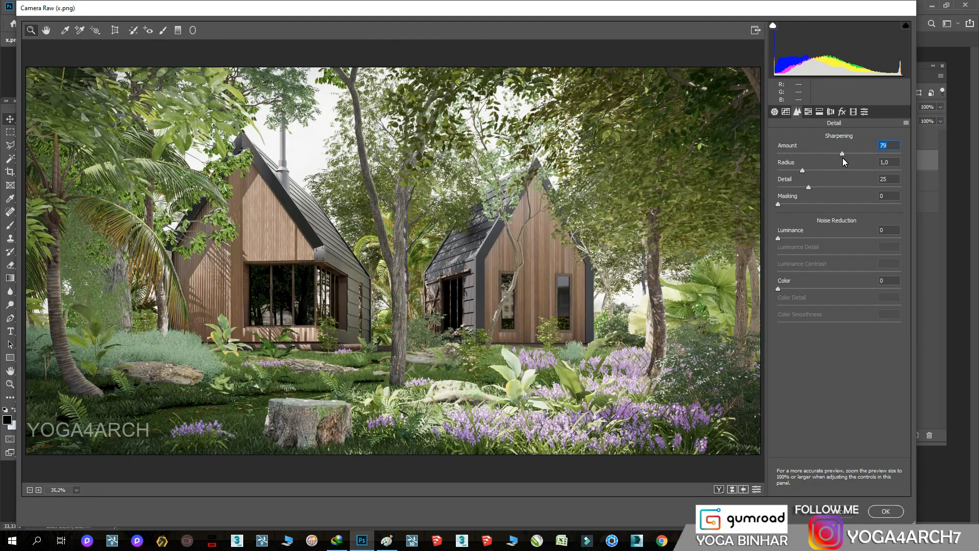
left_click_drag(842, 154, 826, 155)
left_click_drag(779, 237, 783, 238)
Set the tone curve to Lights +15 and Darks -11, set Vibrance to +5 with slightly more texture, and apply the filter.
left_click(787, 112)
mouse_move(840, 336)
left_mouse_down()
mouse_move(831, 333)
mouse_move(844, 320)
mouse_move(829, 335)
mouse_move(848, 320)
left_mouse_up()
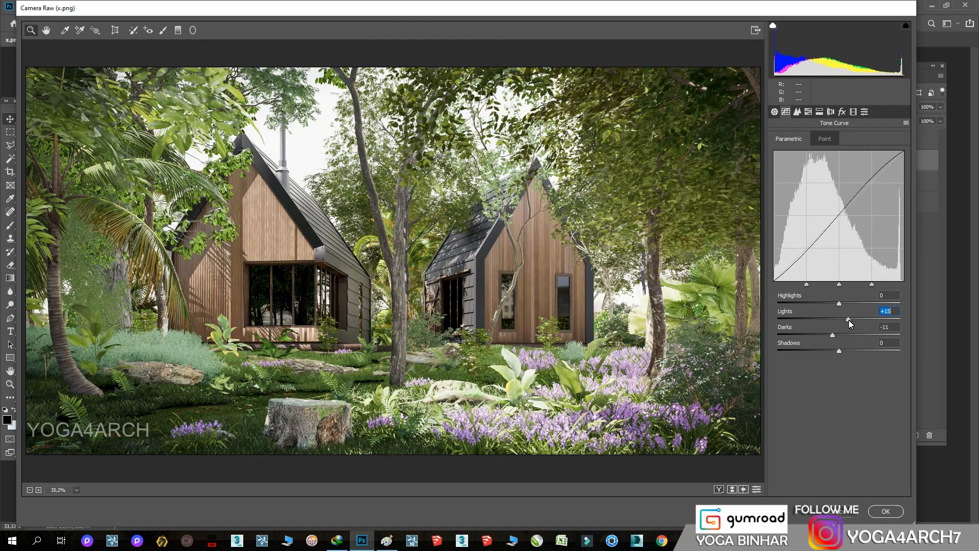
left_click(775, 112)
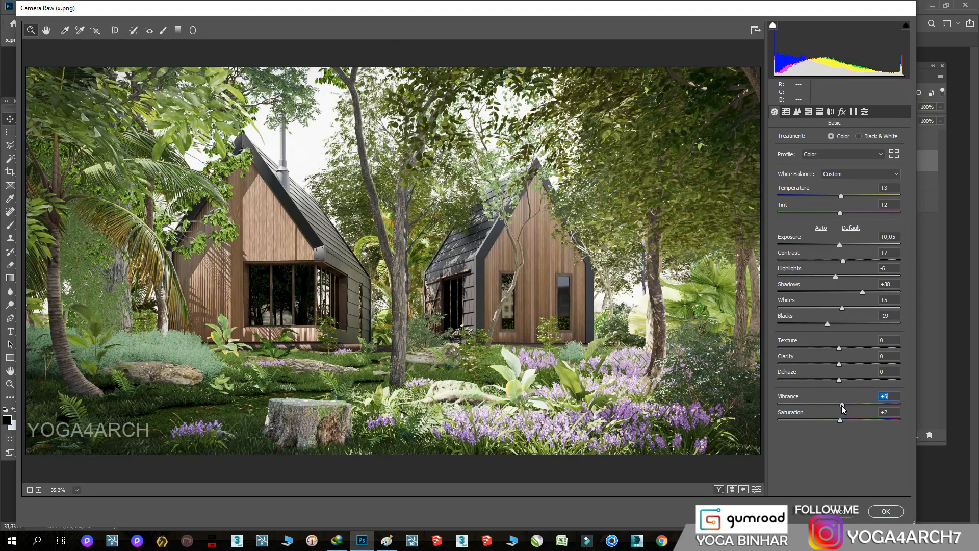
mouse_move(839, 348)
left_mouse_down()
mouse_move(858, 350)
mouse_move(844, 354)
left_mouse_up()
left_click(886, 511)
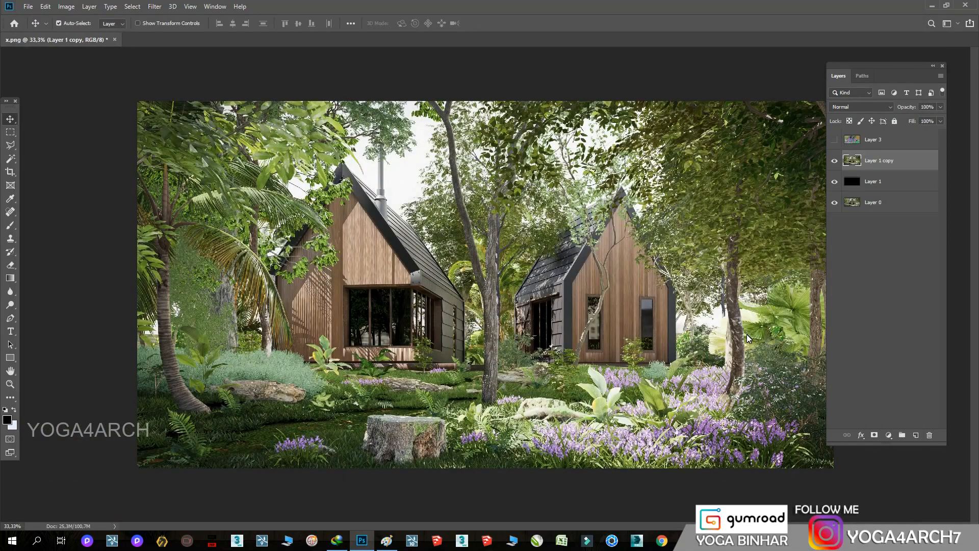
key("ctrl+plus")
key("ctrl+plus")
key("ctrl+plus")
key("ctrl+minus")
key("ctrl+minus")
key("ctrl+minus")
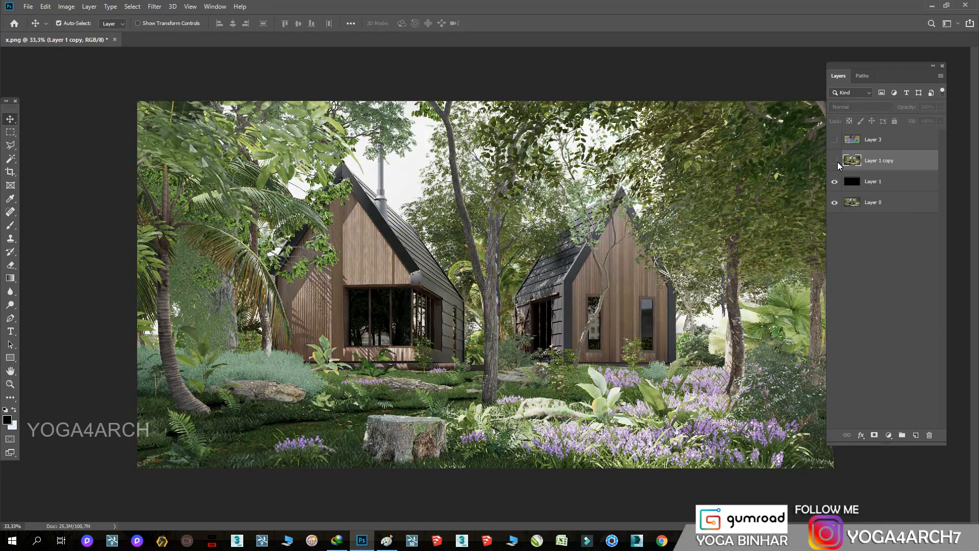
Add a Selective Color adjustment layer above the merged copy and fine-tune magenta and yellow in its Blacks, with Black at 0%.
left_click(889, 435)
left_click(913, 428)
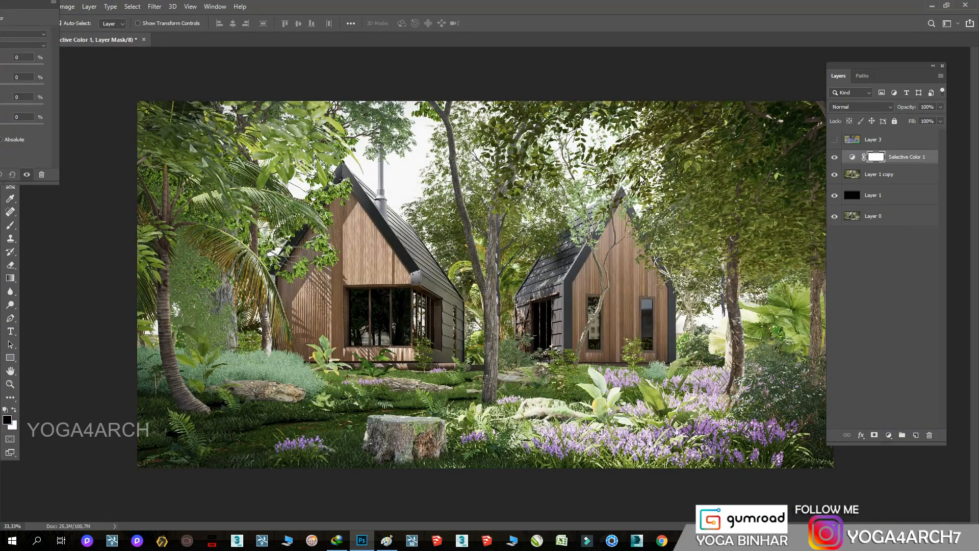
left_click_drag(15, 7, 762, 281)
left_click_drag(815, 324, 821, 380)
left_click(820, 301)
left_click(816, 326)
left_click(824, 302)
left_click(816, 386)
type("0")
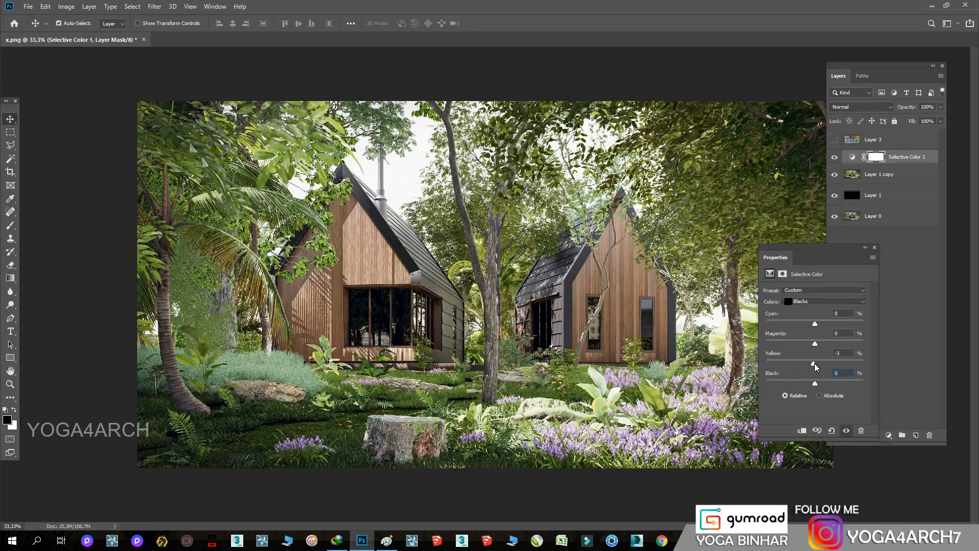
left_click_drag(815, 344, 819, 345)
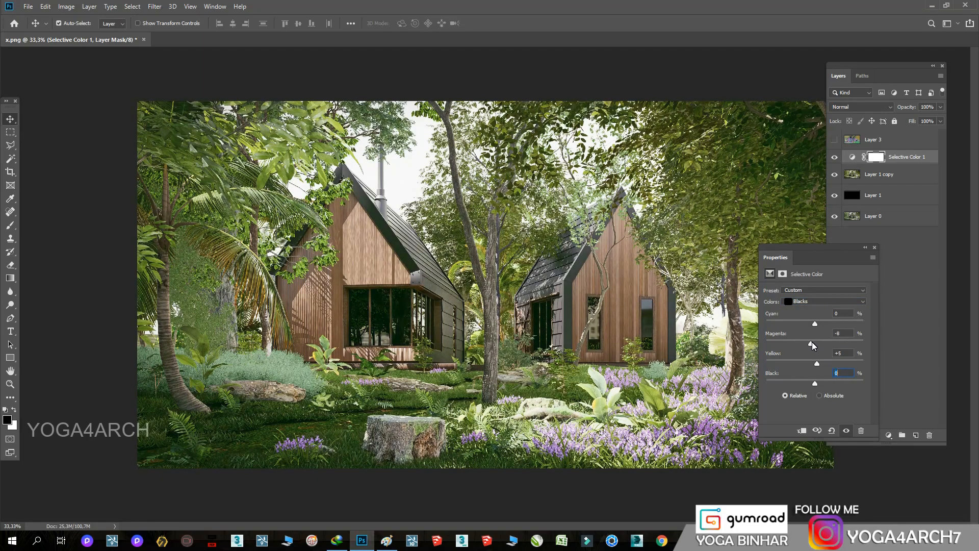
Add a Color Balance adjustment layer with midtones at +4 green and +9 blue, and slightly adjust cyan-red in another tone range.
left_click(889, 436)
left_click(913, 343)
mouse_move(802, 347)
left_mouse_down()
mouse_move(810, 347)
mouse_move(804, 333)
left_mouse_up()
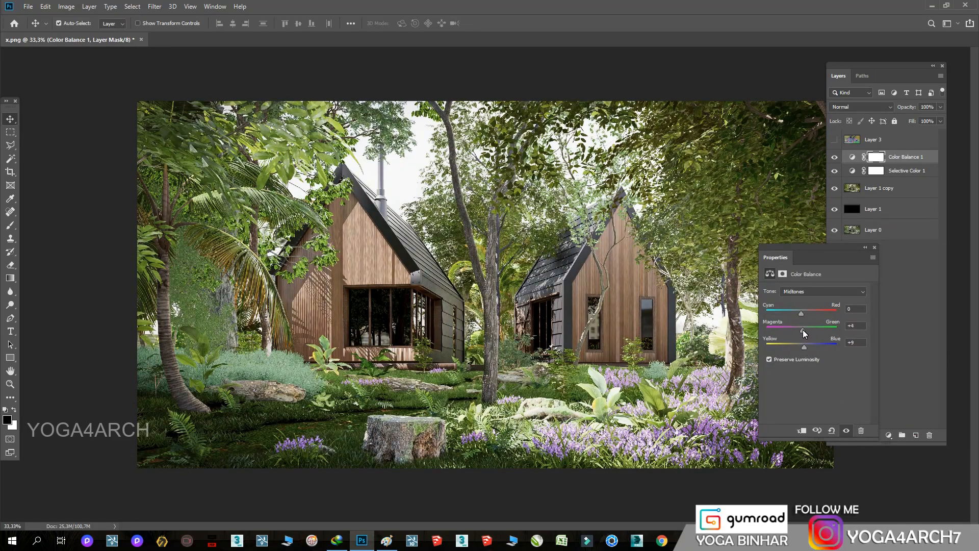
left_click(817, 291)
left_click(801, 316)
left_click_drag(801, 314, 800, 311)
Set the yellow amount of the Whites to -38% in the Selective Color adjustment and close its properties.
left_click(900, 171)
left_click(837, 300)
left_click(824, 357)
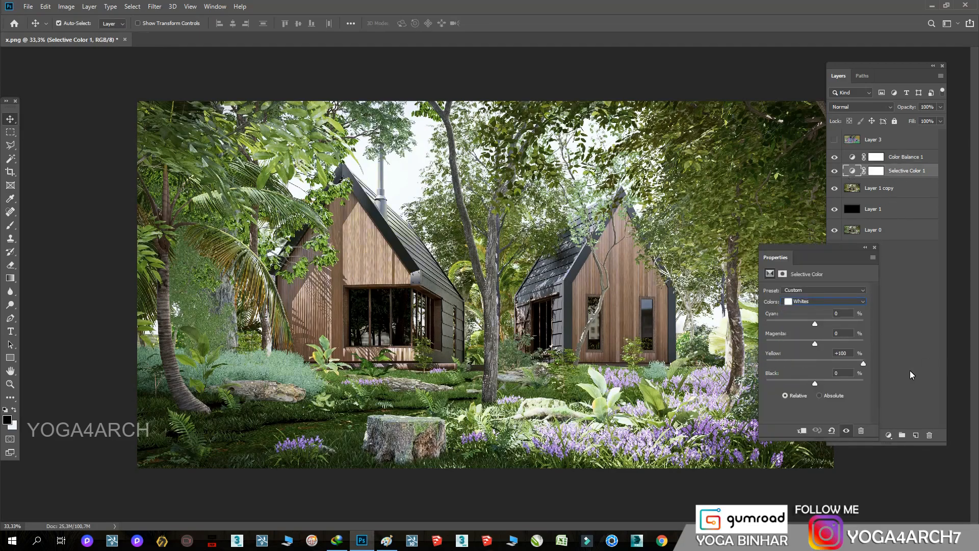
left_click_drag(864, 363, 796, 364)
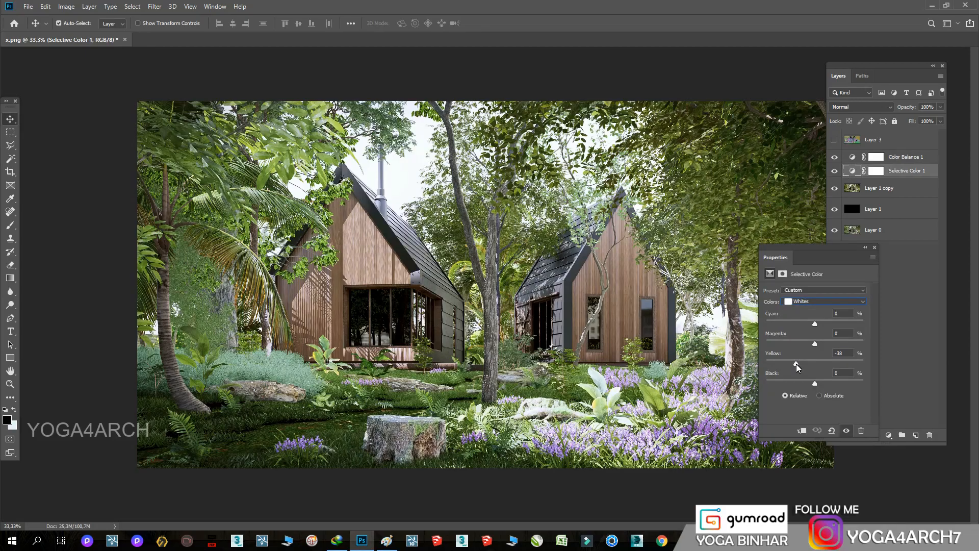
left_click(874, 247)
key("ctrl+plus")
key("ctrl+plus")
key("ctrl+minus")
key("ctrl+minus")
key("ctrl+plus")
key("ctrl+minus")
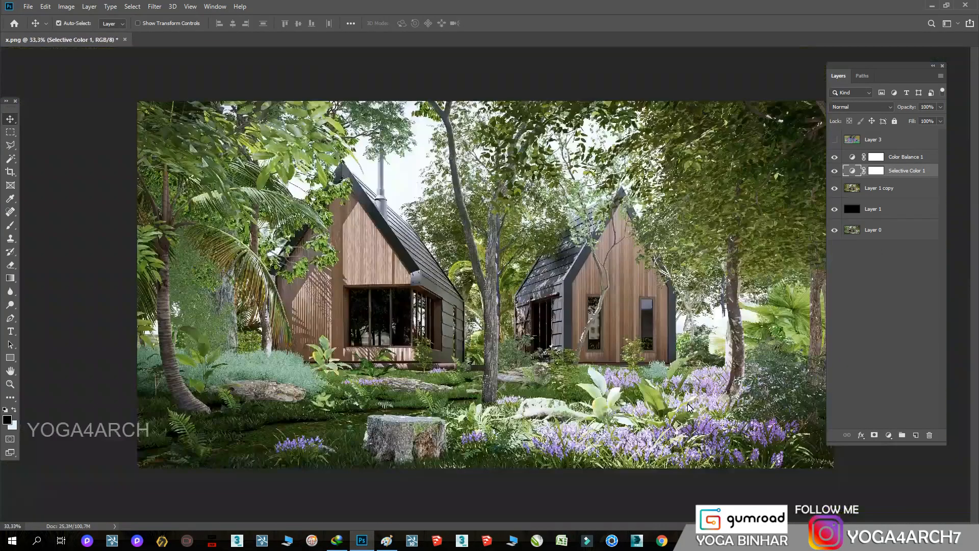
Save the image as a JPEG named FINAL in the HOUSE folder and accept the JPEG options.
left_click(28, 6)
left_click(46, 115)
left_click(162, 421)
left_click(93, 319)
left_click(98, 411)
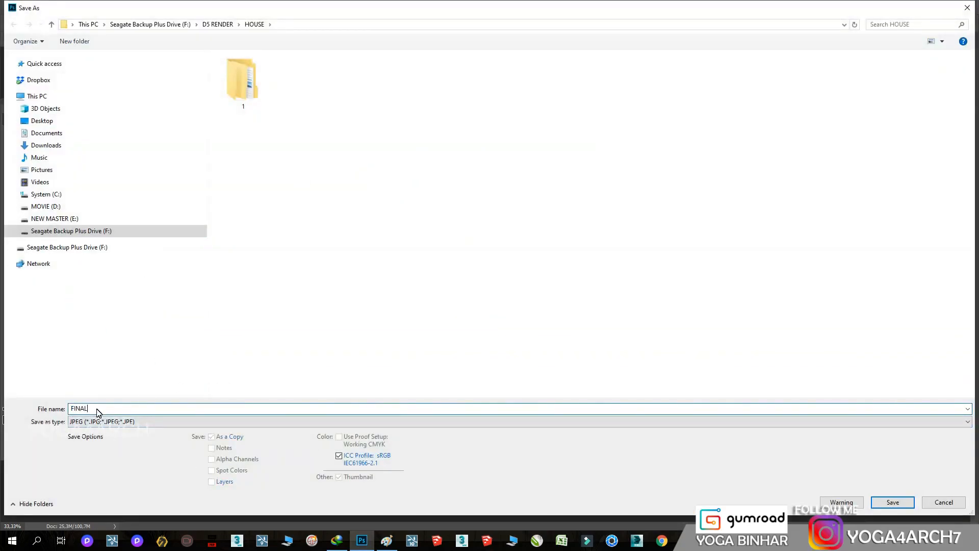
key("Return")
left_click(193, 209)
left_click(327, 135)
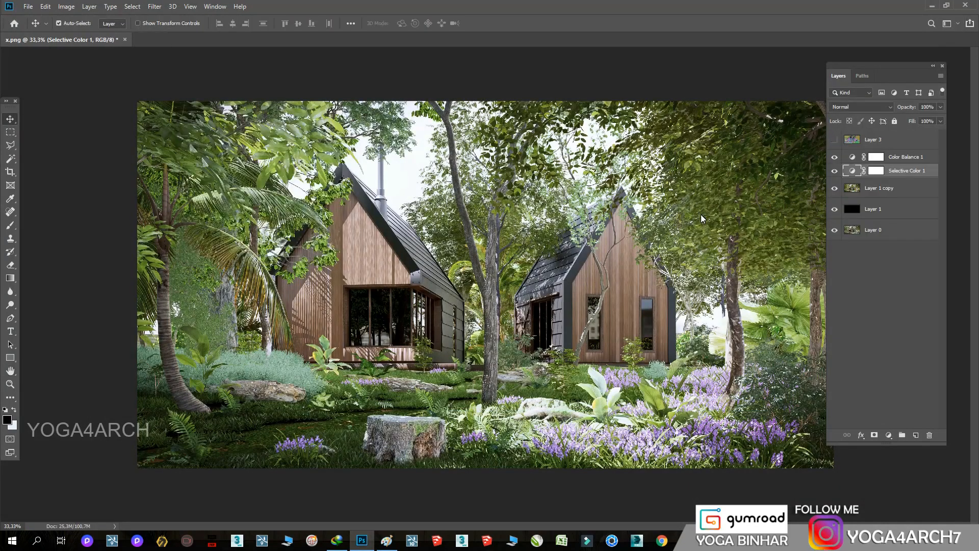